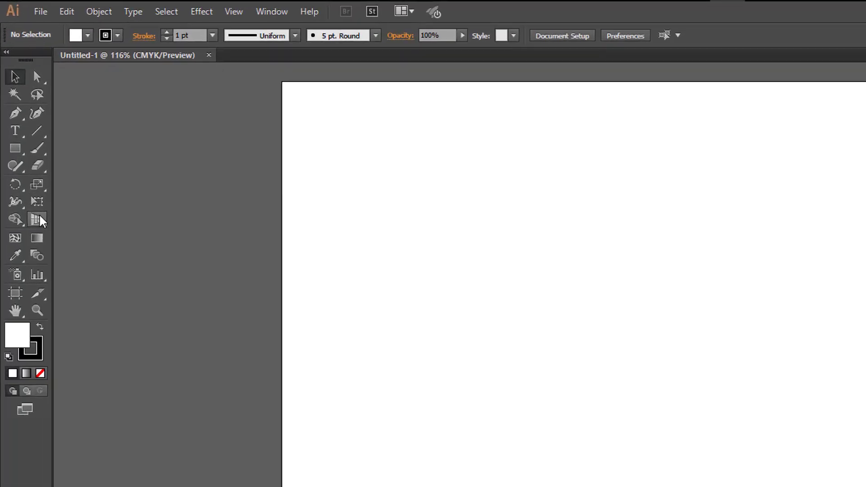
# Step: Display the perspective grid and hide it again
pyautogui.click(37, 220)
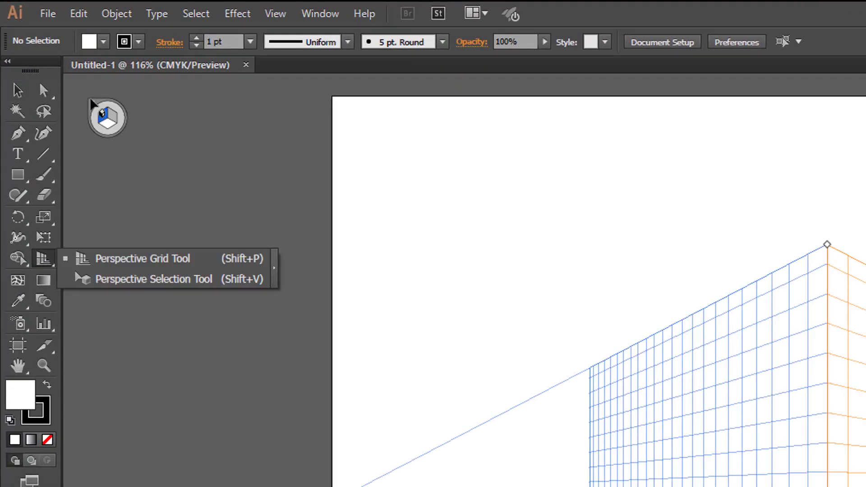
pyautogui.click(92, 104)
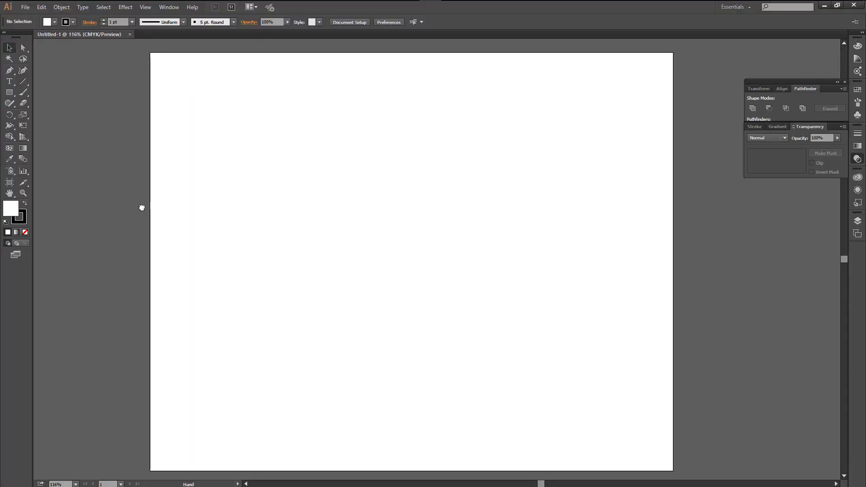
pyautogui.click(10, 149)
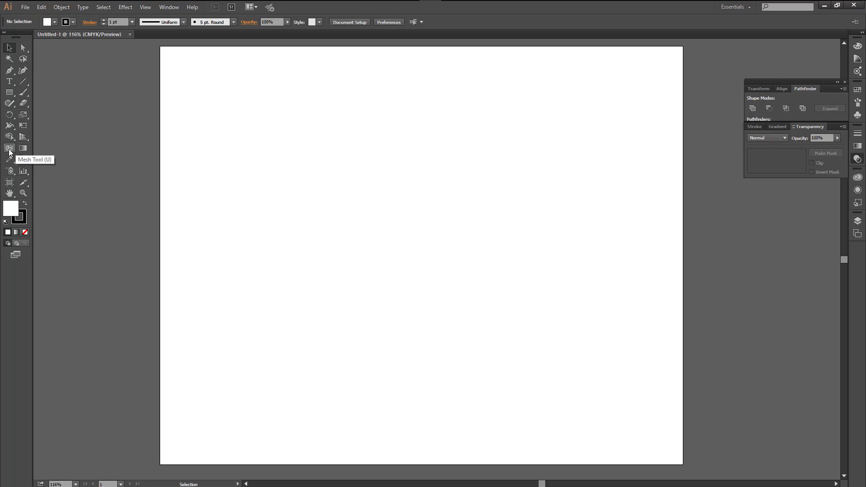
# Step: Draw a rectangle about 611 by 322 px in the upper-left part of the artboard
pyautogui.click(10, 93)
pyautogui.moveTo(185, 135); pyautogui.dragTo(508, 303)
pyautogui.moveTo(324, 253)
pyautogui.mouseDown()
pyautogui.moveTo(354, 265)
pyautogui.moveTo(322, 260)
pyautogui.mouseUp()
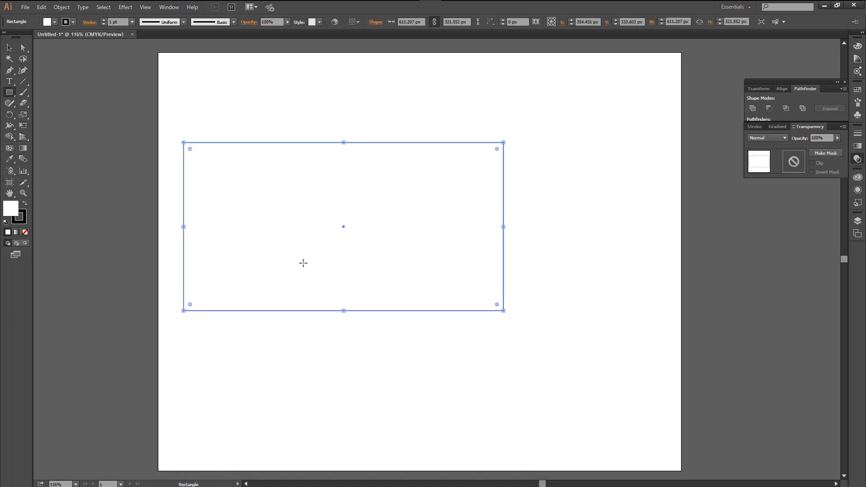
# Step: Fill the rectangle with pink, setting magenta to 89%
pyautogui.click(10, 47)
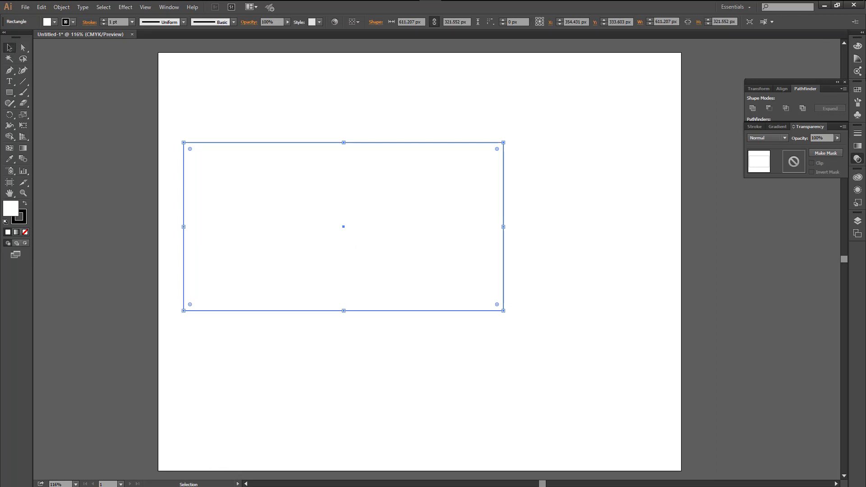
pyautogui.click(857, 48)
pyautogui.click(817, 63)
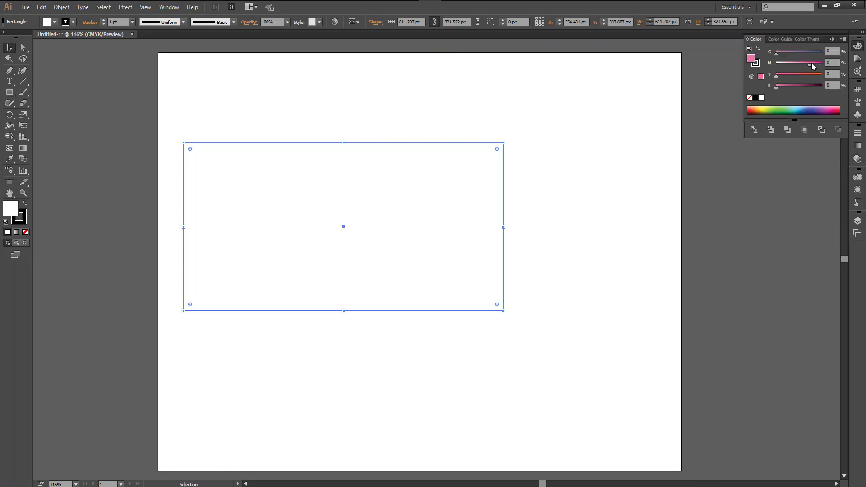
# Step: Try a gradient mesh point near the pink rectangle's upper-left corner and undo it
pyautogui.click(10, 149)
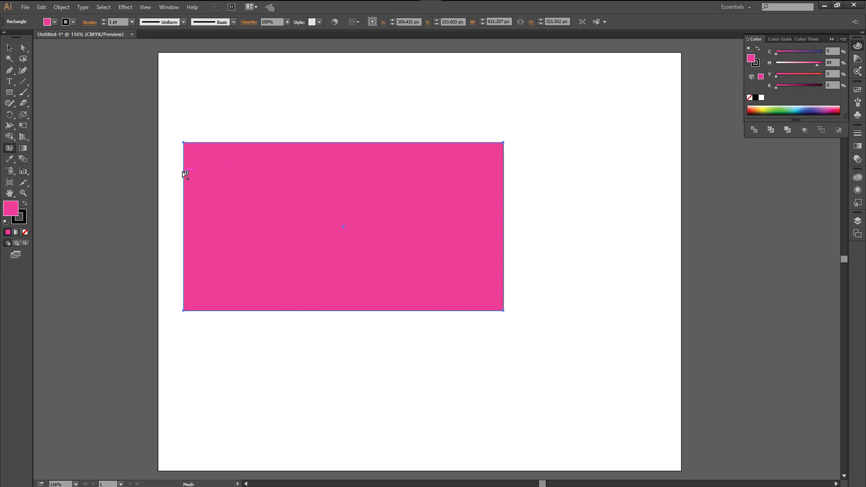
pyautogui.press('v')
pyautogui.click(108, 119)
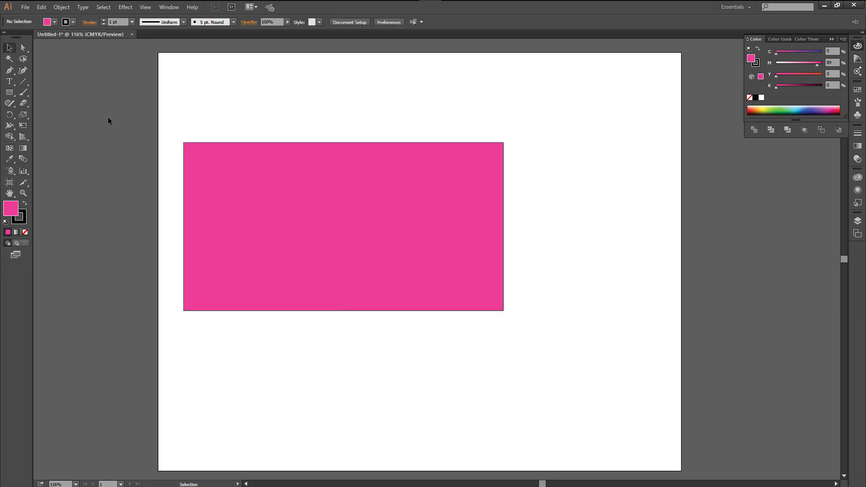
pyautogui.click(9, 148)
pyautogui.click(209, 161)
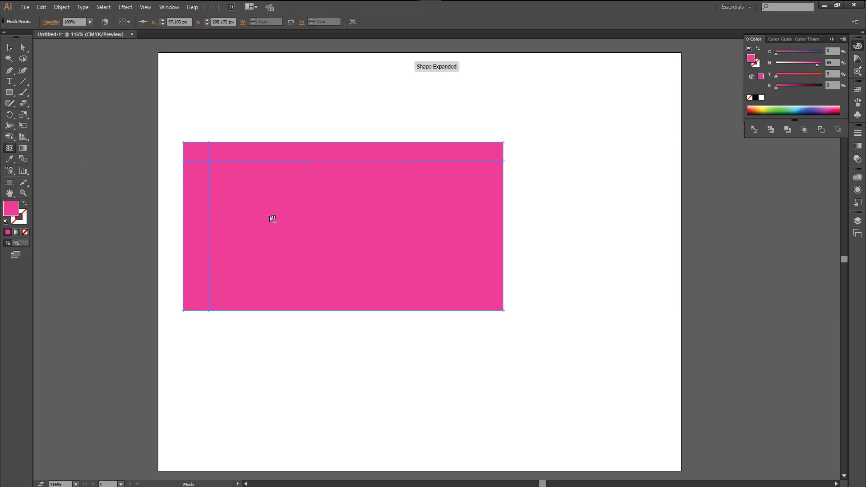
pyautogui.hotkey('ctrl', 'z')
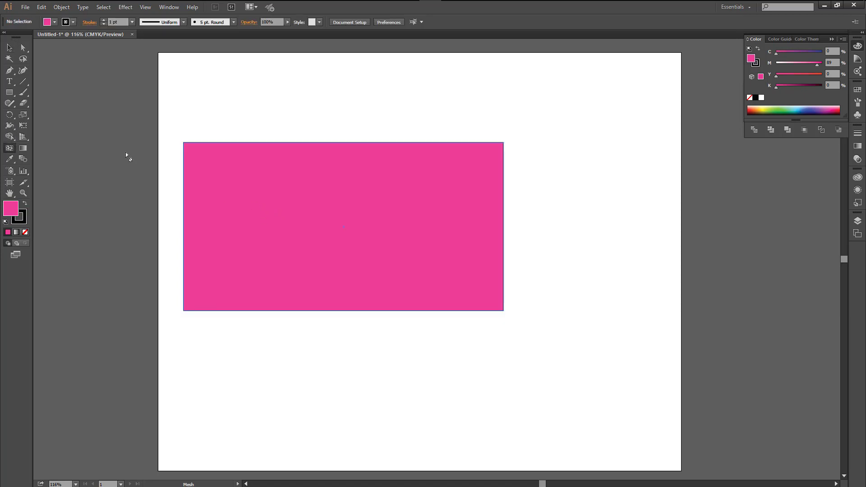
# Step: Add a mesh point near the pink rectangle's upper-left corner and color it with 78% magenta and 17% yellow
pyautogui.press('v')
pyautogui.press('u')
pyautogui.click(207, 164)
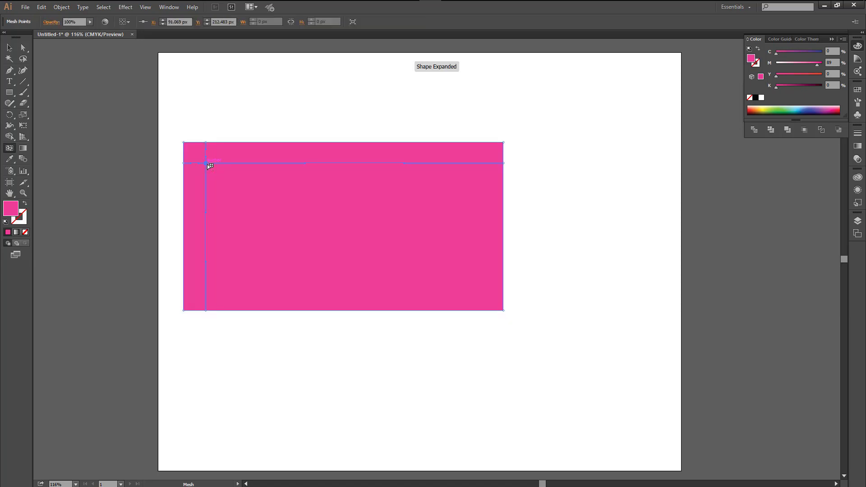
pyautogui.click(805, 63)
pyautogui.moveTo(804, 66)
pyautogui.mouseDown()
pyautogui.moveTo(816, 66)
pyautogui.moveTo(784, 76)
pyautogui.moveTo(812, 66)
pyautogui.mouseUp()
pyautogui.click(796, 75)
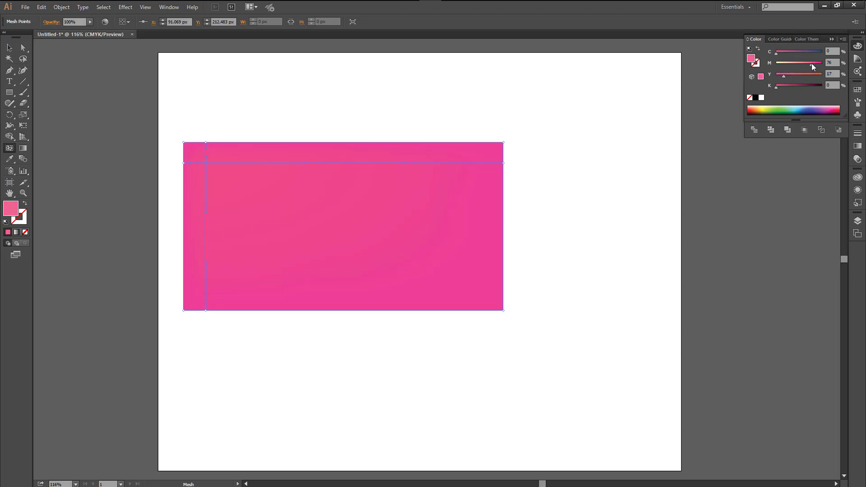
# Step: Add mesh points near the rectangle's upper-right, lower-right and lower-left corners
pyautogui.click(480, 163)
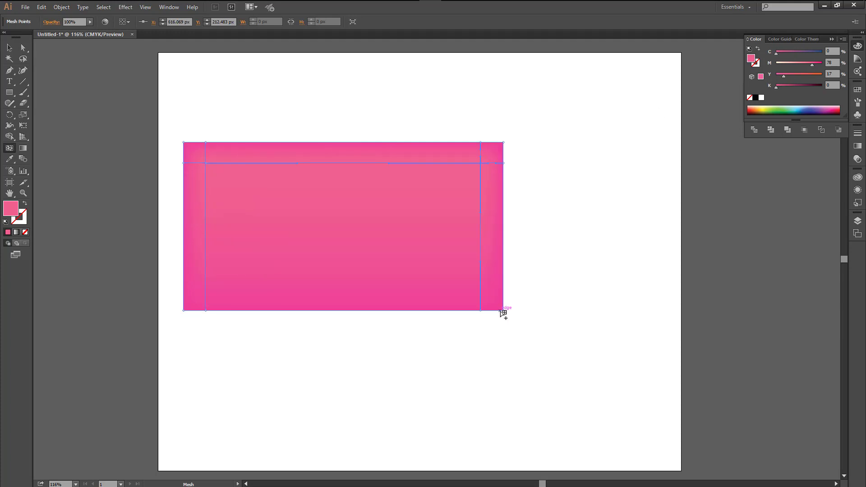
pyautogui.click(480, 297)
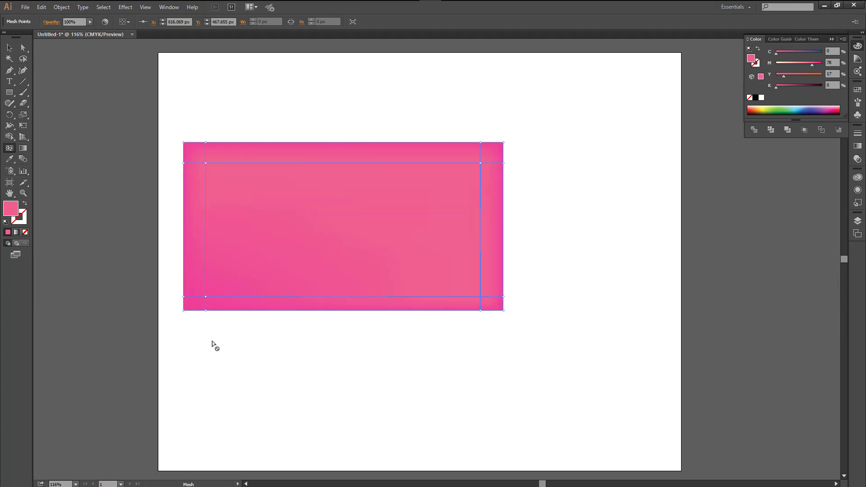
pyautogui.click(206, 297)
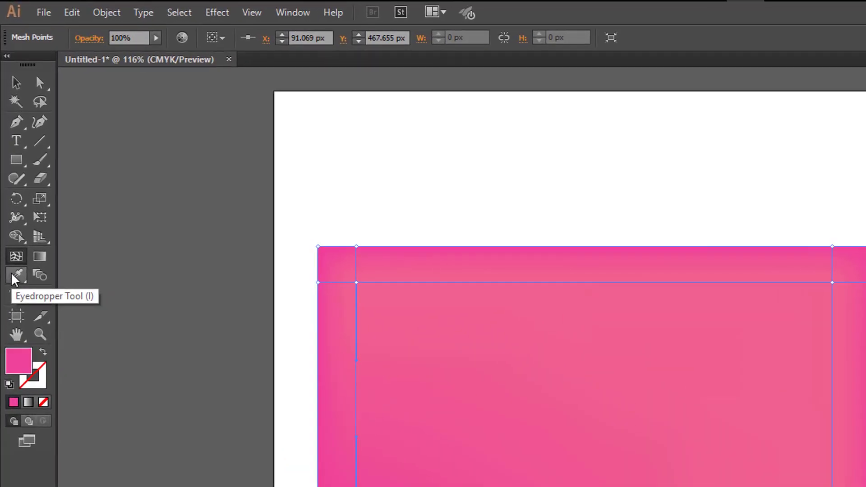
# Step: Use the Eyedropper to give the lower-left mesh point the same lighter pink as the others
pyautogui.click(15, 276)
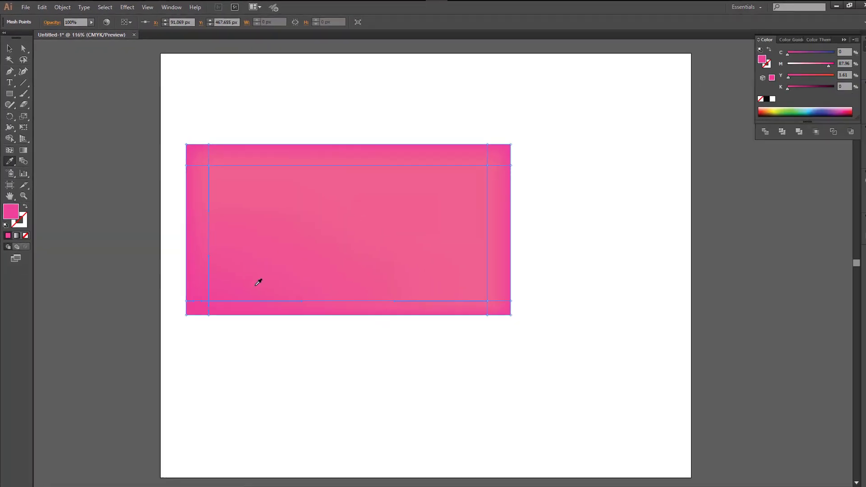
pyautogui.press('i')
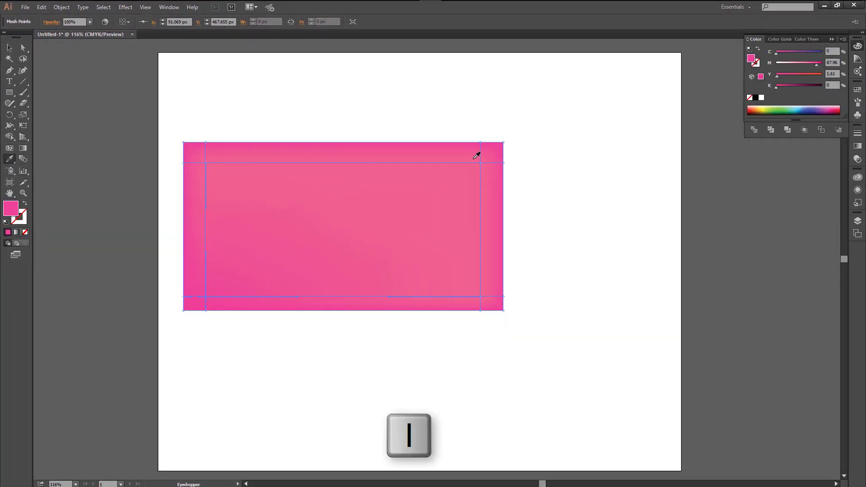
pyautogui.click(720, 245)
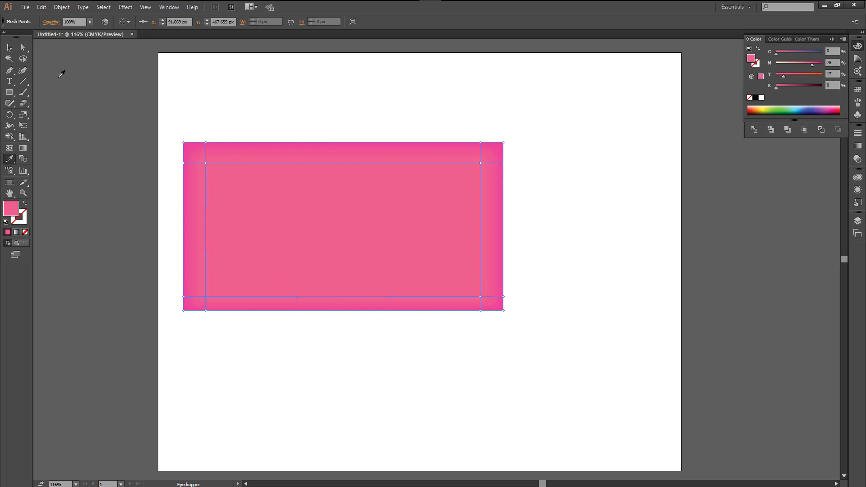
# Step: Move the pink mesh rectangle up and to the right, near the artboard's upper edge, and deselect it
pyautogui.click(9, 48)
pyautogui.click(125, 137)
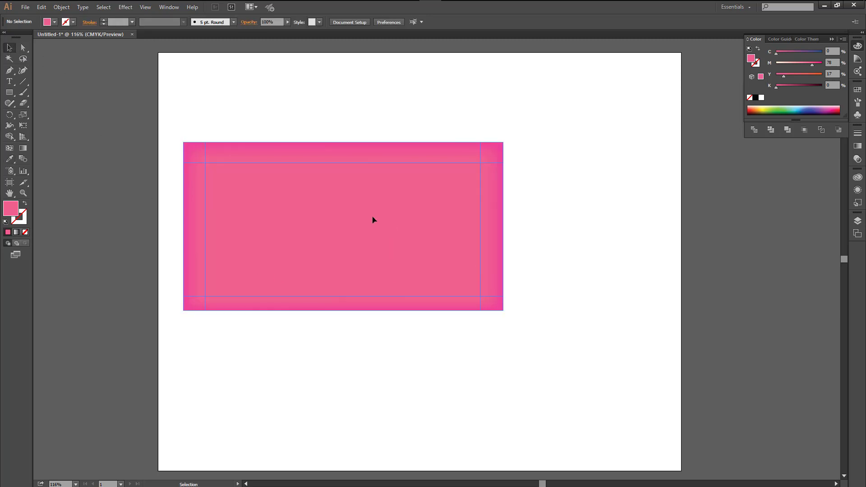
pyautogui.moveTo(372, 219); pyautogui.dragTo(432, 150)
pyautogui.click(282, 318)
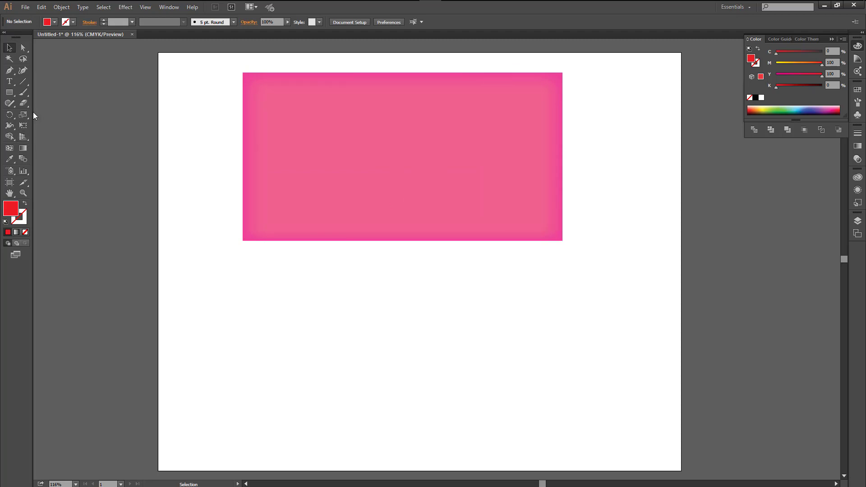
# Step: Draw an upright rectangle about 237 by 332 px below the pink one and fill it with 85% cyan and 100% yellow
pyautogui.click(7, 94)
pyautogui.moveTo(7, 94); pyautogui.dragTo(30, 93)
pyautogui.moveTo(260, 270)
pyautogui.mouseDown()
pyautogui.moveTo(356, 428)
pyautogui.moveTo(384, 442)
pyautogui.mouseUp()
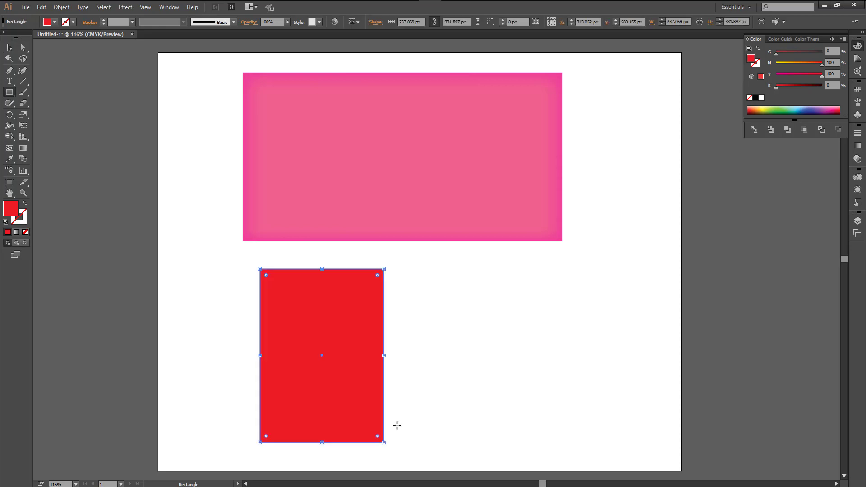
pyautogui.click(762, 97)
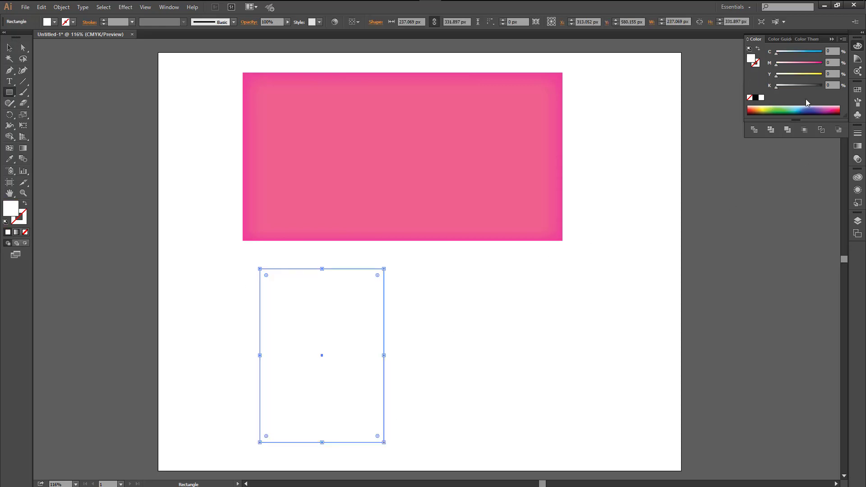
pyautogui.click(820, 75)
pyautogui.click(814, 52)
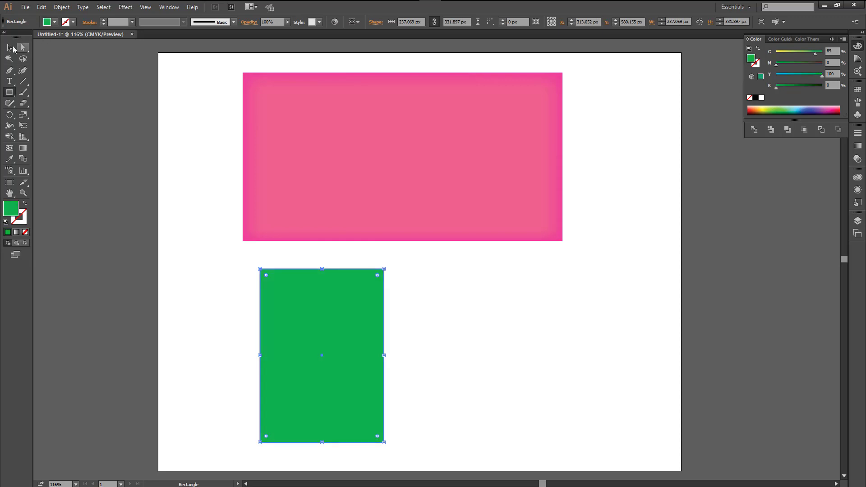
# Step: Move the green rectangle toward the artboard's lower-left corner and darken its fill to 100% cyan, 34% magenta and 100% yellow
pyautogui.press('v')
pyautogui.moveTo(305, 363); pyautogui.dragTo(241, 363)
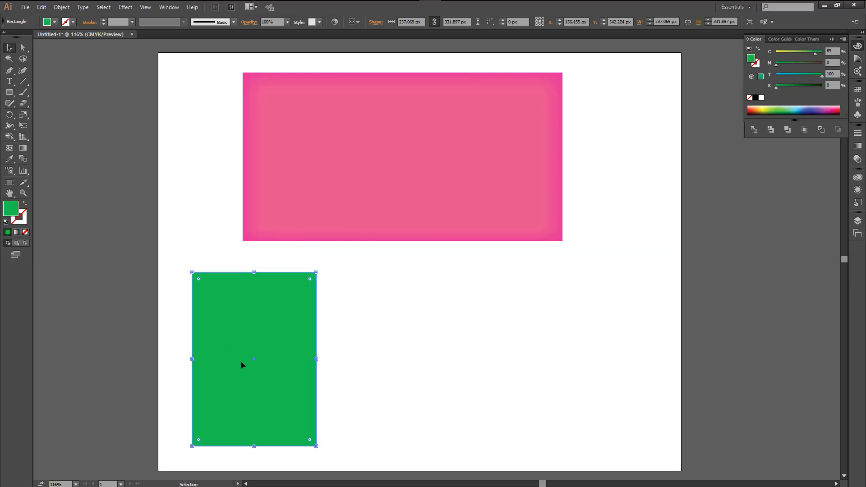
pyautogui.click(123, 322)
pyautogui.moveTo(158, 252); pyautogui.dragTo(385, 447)
pyautogui.moveTo(819, 54); pyautogui.dragTo(793, 65)
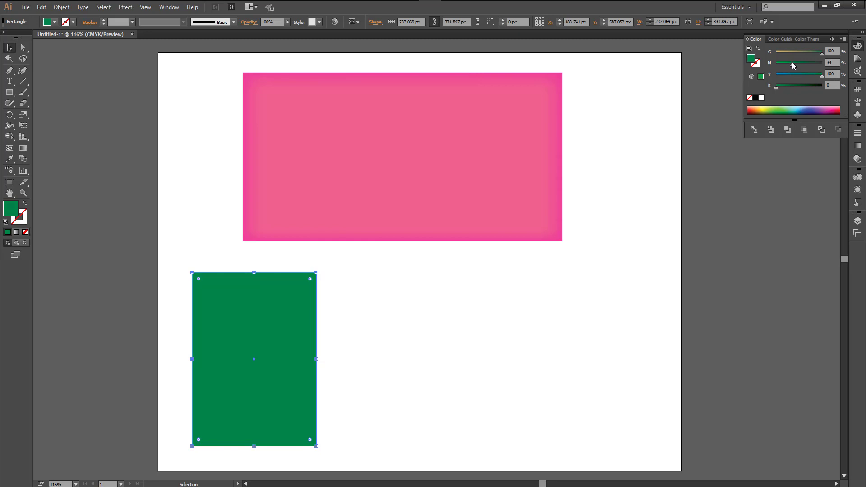
# Step: Add a mesh point near the green rectangle's upper-left corner and color it light green with 60% cyan and 0% magenta
pyautogui.press('u')
pyautogui.click(207, 294)
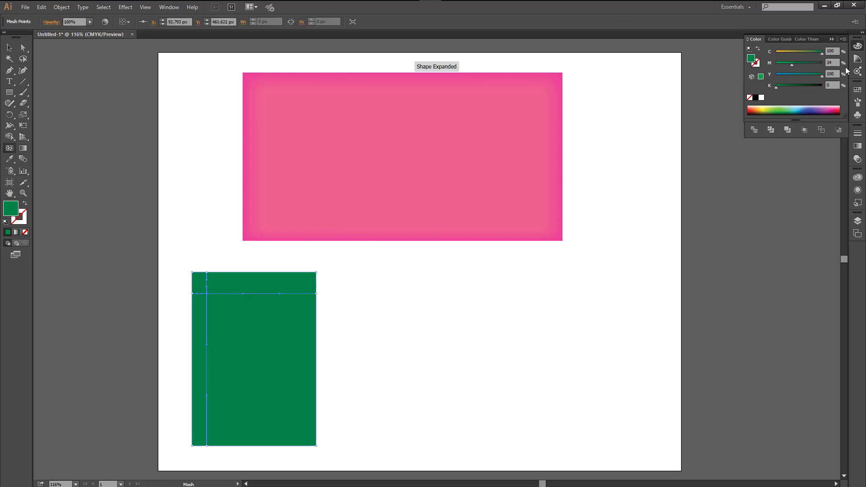
pyautogui.moveTo(807, 53); pyautogui.dragTo(778, 63)
# Step: Add mesh points near the green rectangle's remaining corners and match the lower-left point to the light green with the Eyedropper
pyautogui.click(207, 432)
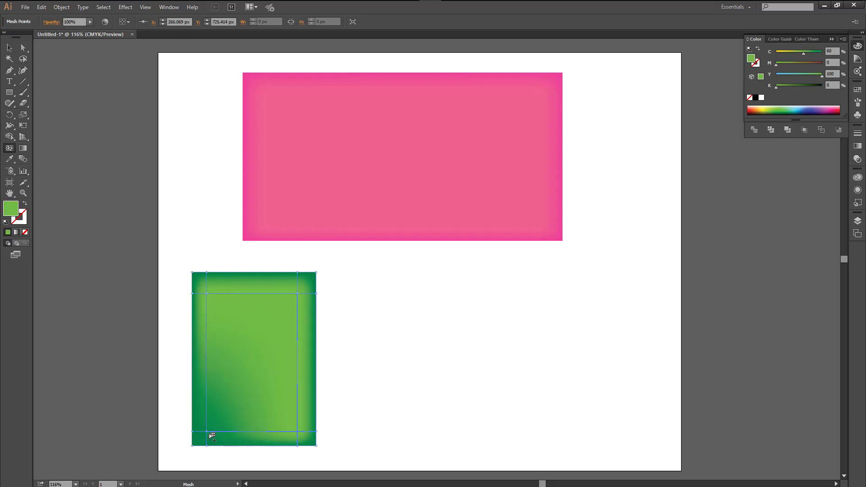
pyautogui.press('i')
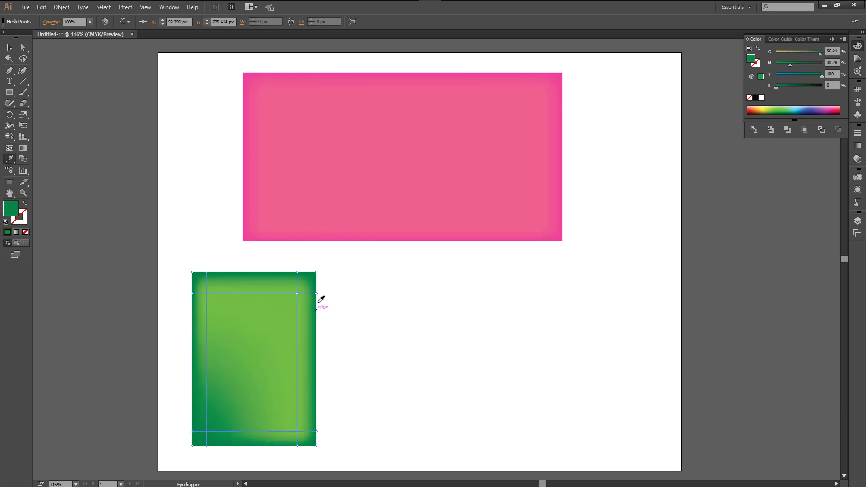
pyautogui.click(219, 360)
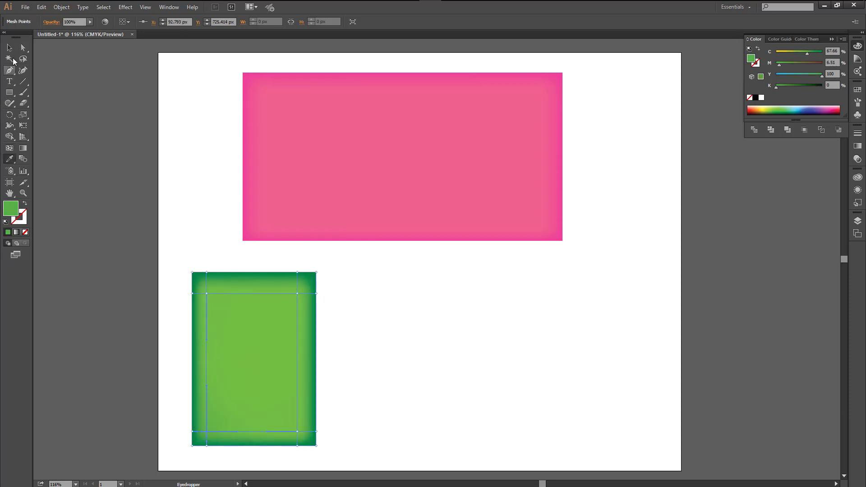
# Step: Move the green mesh rectangle up against the artboard's left edge, slightly overlapping the pink rectangle's height, and deselect it
pyautogui.click(9, 47)
pyautogui.moveTo(153, 204); pyautogui.dragTo(341, 393)
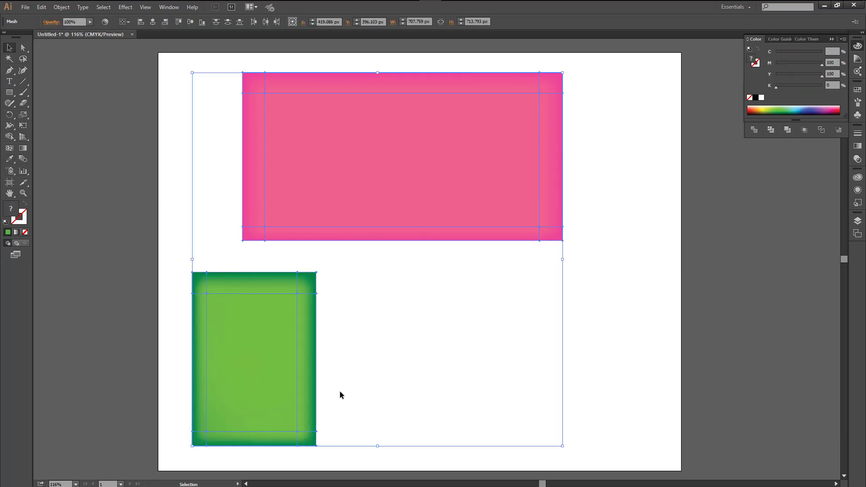
pyautogui.moveTo(147, 359); pyautogui.dragTo(403, 240)
pyautogui.click(155, 336)
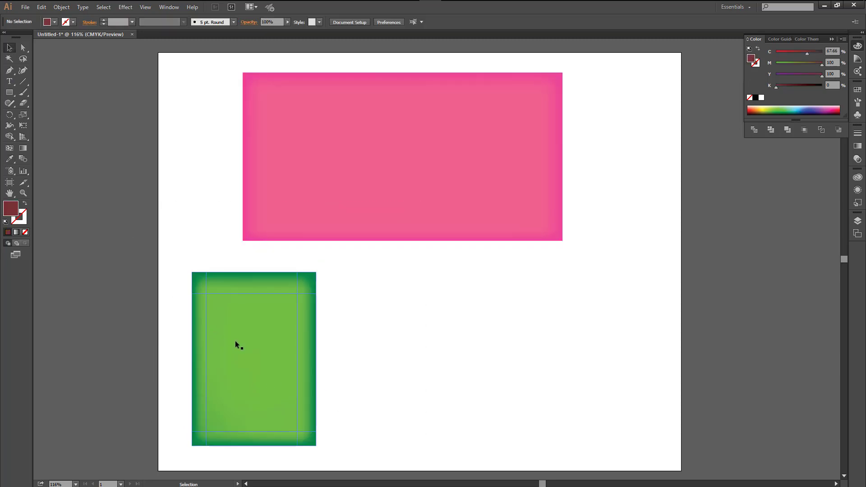
pyautogui.moveTo(235, 340); pyautogui.dragTo(200, 301)
pyautogui.click(45, 141)
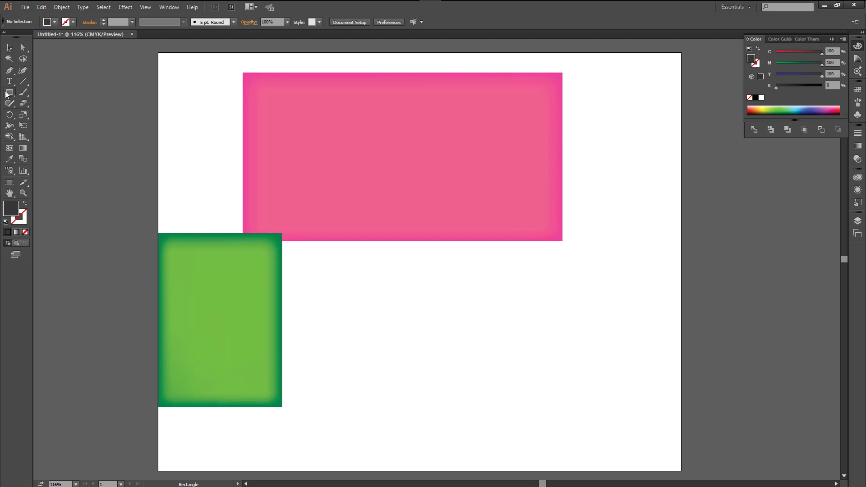
# Step: Draw a dark circle about 176 px in diameter below the pink rectangle, to the right of the green one
pyautogui.moveTo(9, 92); pyautogui.dragTo(45, 119)
pyautogui.moveTo(424, 339); pyautogui.dragTo(468, 388)
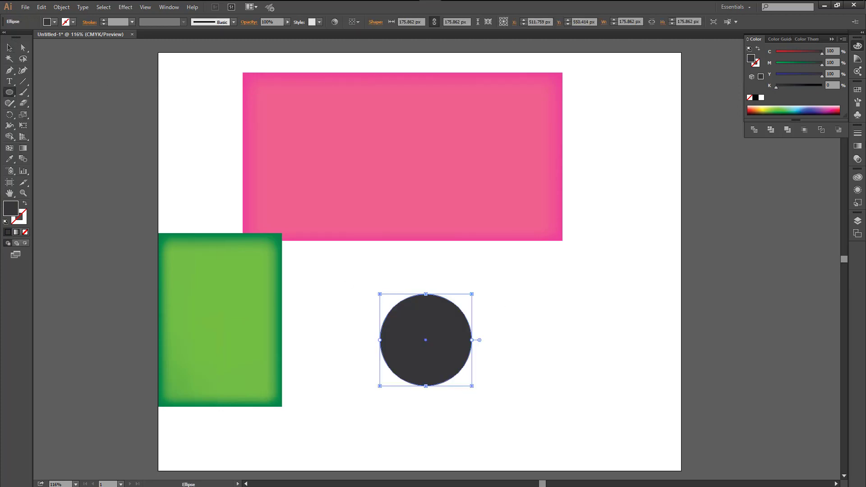
# Step: Add a mesh point near the top center of the dark circle and color it pure white
pyautogui.click(9, 148)
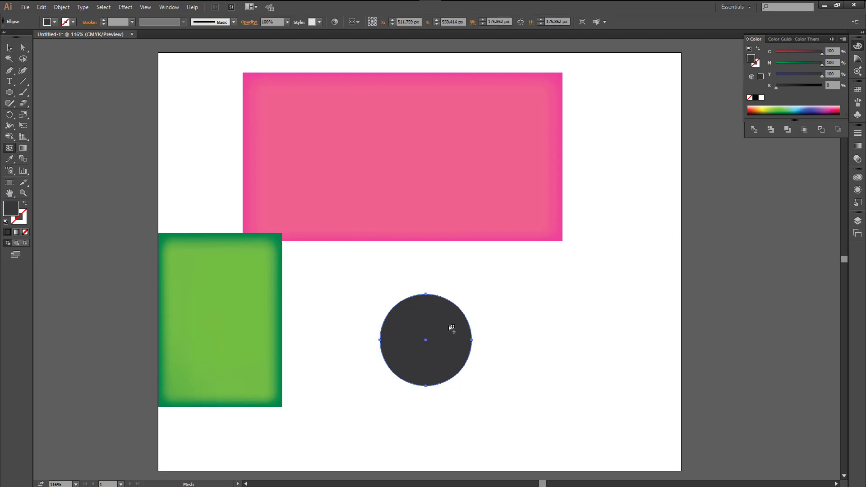
pyautogui.click(427, 311)
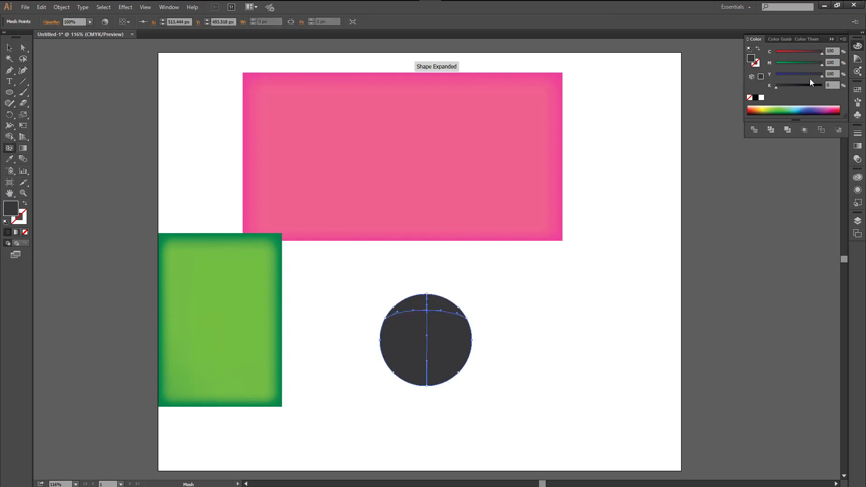
pyautogui.click(762, 98)
pyautogui.click(787, 85)
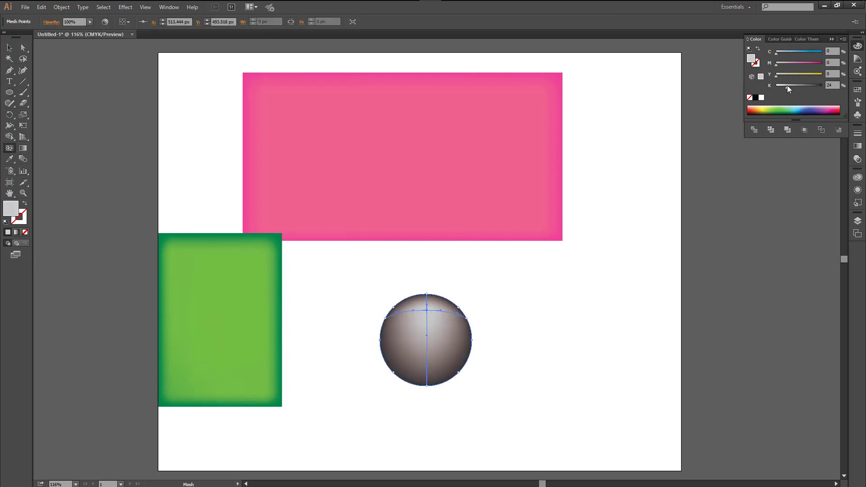
pyautogui.moveTo(787, 85); pyautogui.dragTo(768, 91)
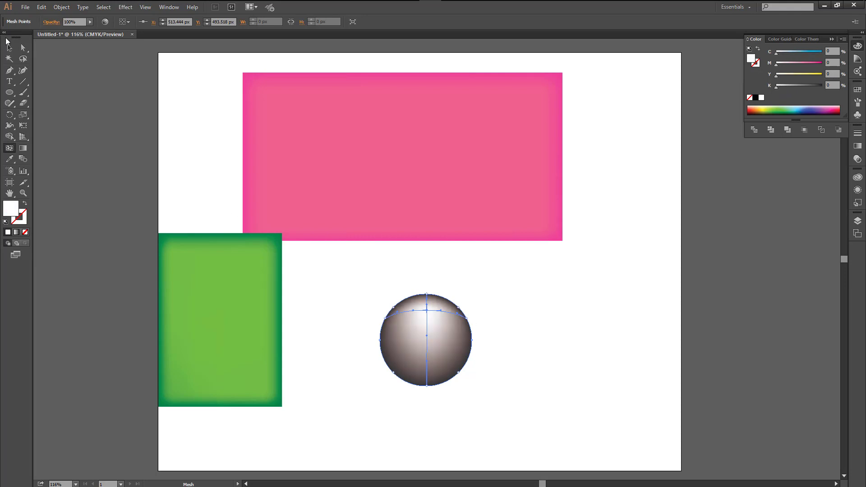
# Step: Move the shaded gray sphere up against the green rectangle's right edge and deselect it
pyautogui.click(9, 48)
pyautogui.moveTo(425, 354); pyautogui.dragTo(327, 325)
pyautogui.click(98, 152)
# Step: Draw a circle about 192 px in diameter right of the gray sphere and fill it dark red with 90% magenta, 100% yellow and 31% black
pyautogui.click(9, 93)
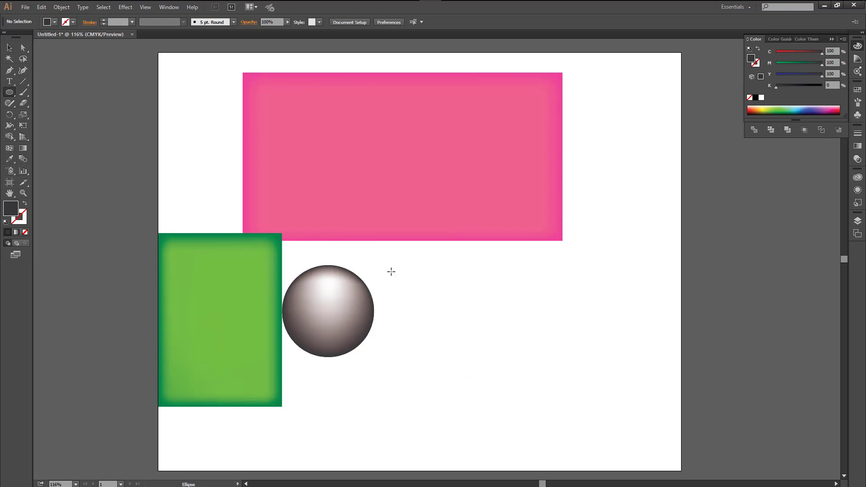
pyautogui.moveTo(437, 288); pyautogui.dragTo(545, 398)
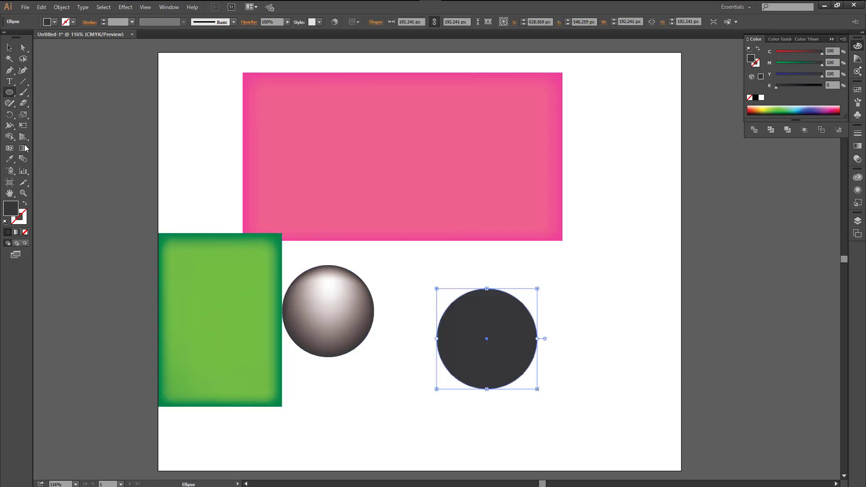
pyautogui.click(9, 148)
pyautogui.click(761, 97)
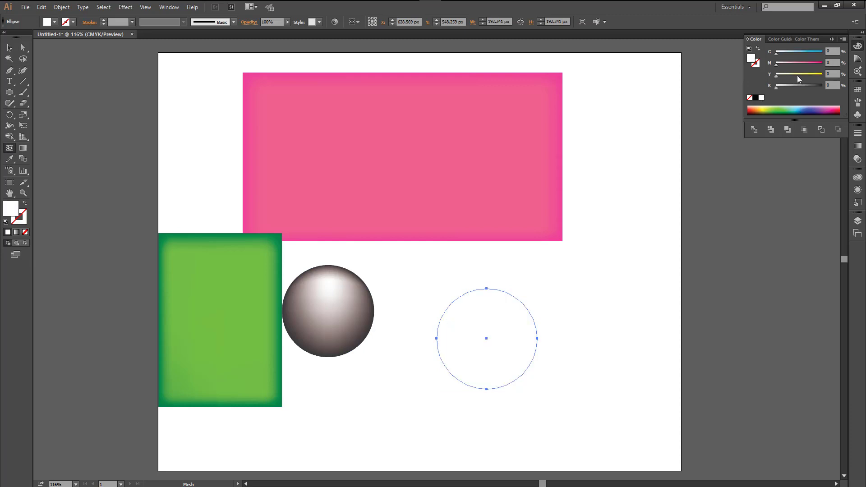
pyautogui.moveTo(797, 75); pyautogui.dragTo(822, 75)
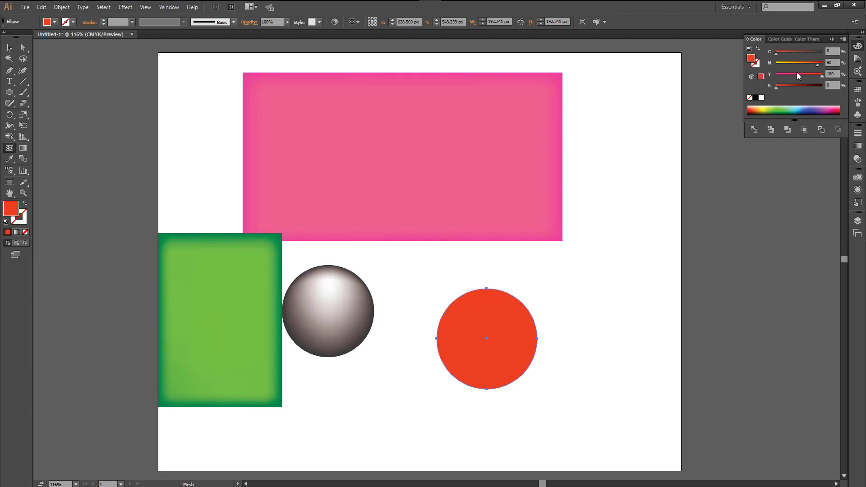
pyautogui.moveTo(784, 85); pyautogui.dragTo(792, 84)
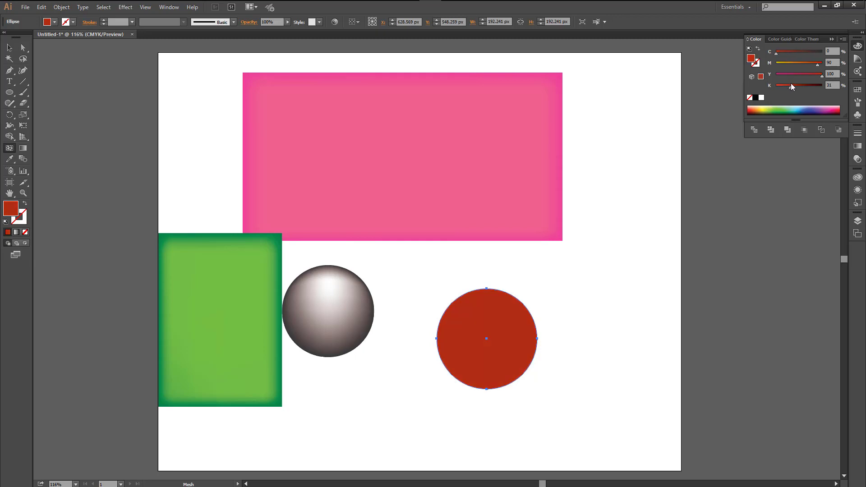
# Step: Add a mesh point near the red circle's top center and color it orange with 77% magenta, 100% yellow and 0% black
pyautogui.click(486, 310)
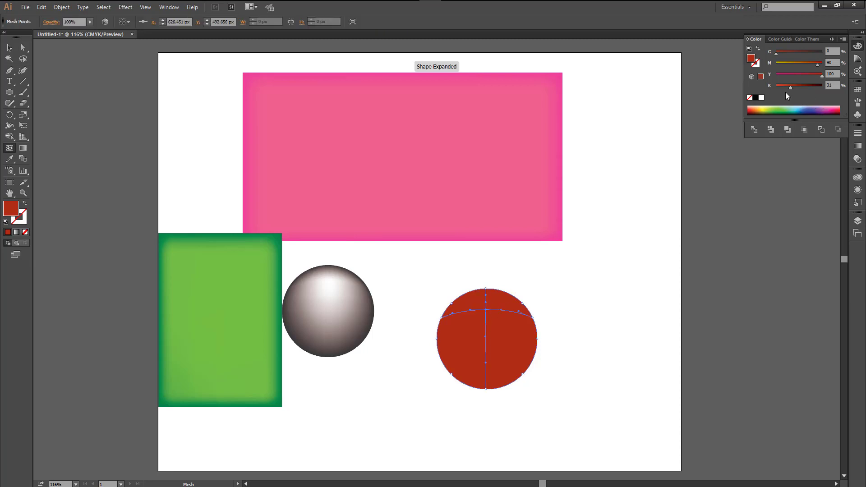
pyautogui.moveTo(790, 86); pyautogui.dragTo(769, 88)
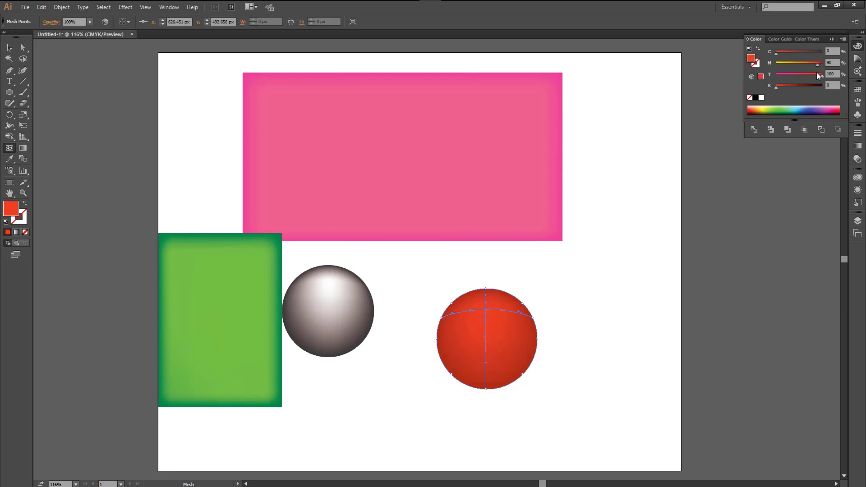
pyautogui.moveTo(818, 64); pyautogui.dragTo(812, 64)
pyautogui.click(9, 49)
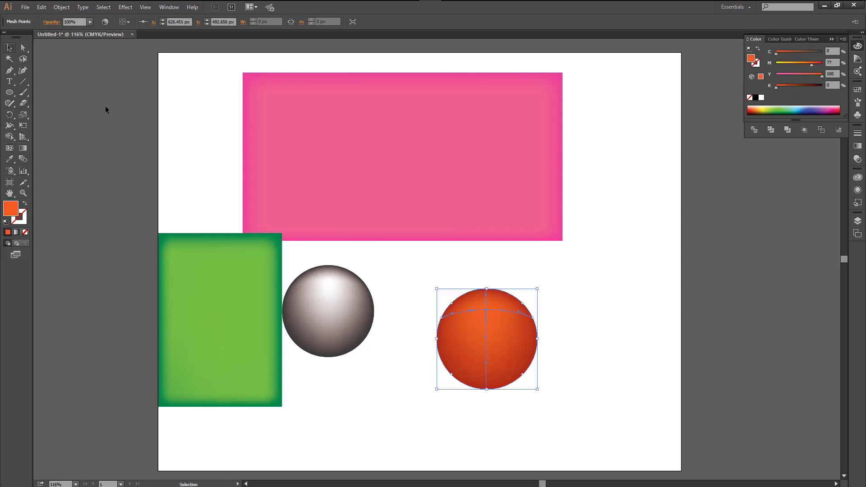
# Step: Shift the orange mesh circle slightly up and toward the gray sphere, keeping it selected
pyautogui.click(469, 435)
pyautogui.moveTo(404, 402); pyautogui.dragTo(373, 393)
pyautogui.moveTo(421, 320)
pyautogui.mouseDown()
pyautogui.moveTo(404, 321)
pyautogui.moveTo(419, 331)
pyautogui.mouseUp()
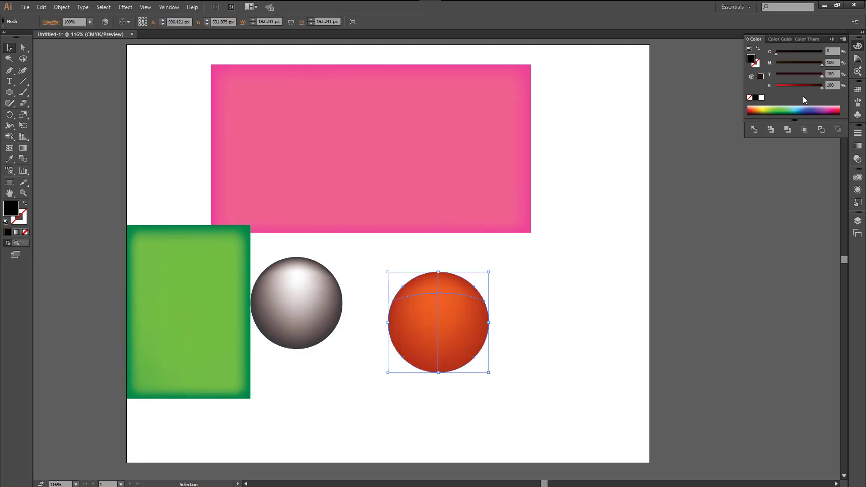
# Step: Try recoloring the whole mesh circle as one object, first dark red with 57% black and then green
pyautogui.click(787, 86)
pyautogui.moveTo(794, 86); pyautogui.dragTo(802, 84)
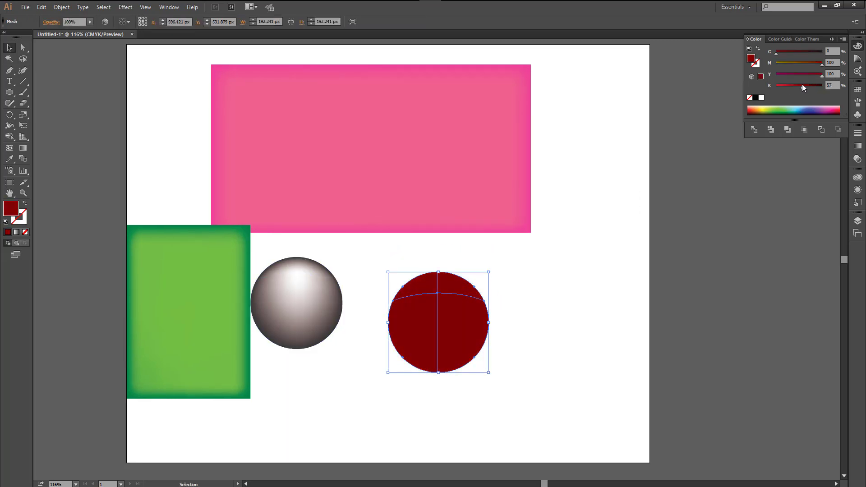
pyautogui.click(781, 110)
pyautogui.click(782, 110)
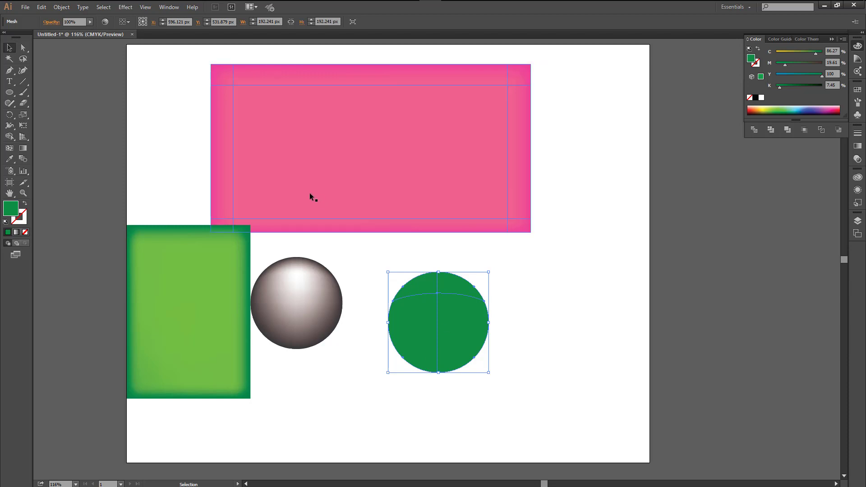
# Step: Move the pink rectangle up and to the right, and recolor the whole mesh circle burnt orange with 20% black
pyautogui.moveTo(337, 193); pyautogui.dragTo(379, 170)
pyautogui.click(433, 357)
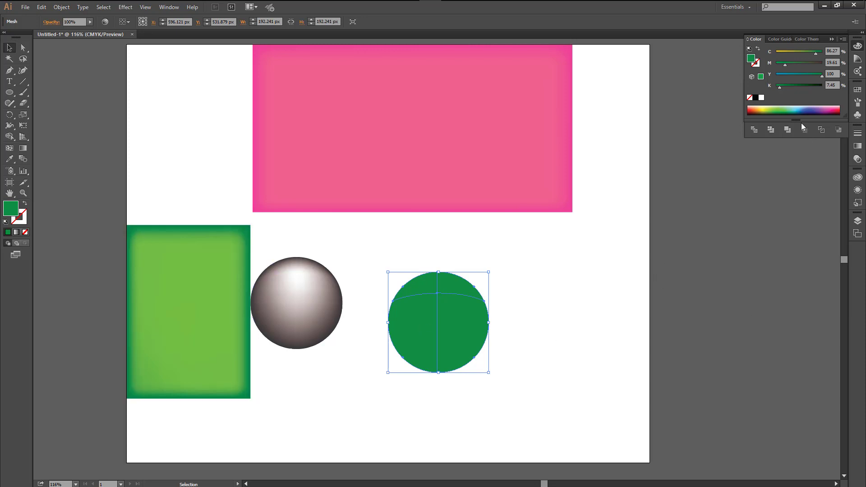
pyautogui.click(755, 108)
pyautogui.click(785, 86)
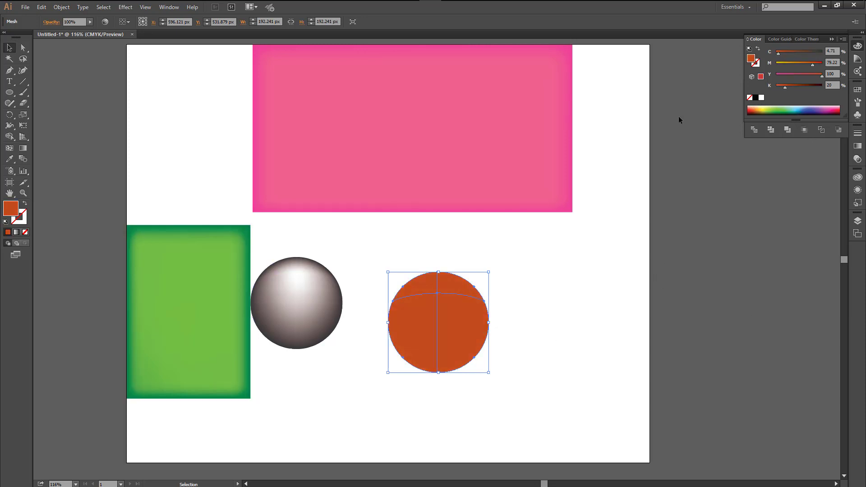
# Step: Recolor the circle's existing upper mesh point bright orange with about 51% magenta and 0% black
pyautogui.click(13, 151)
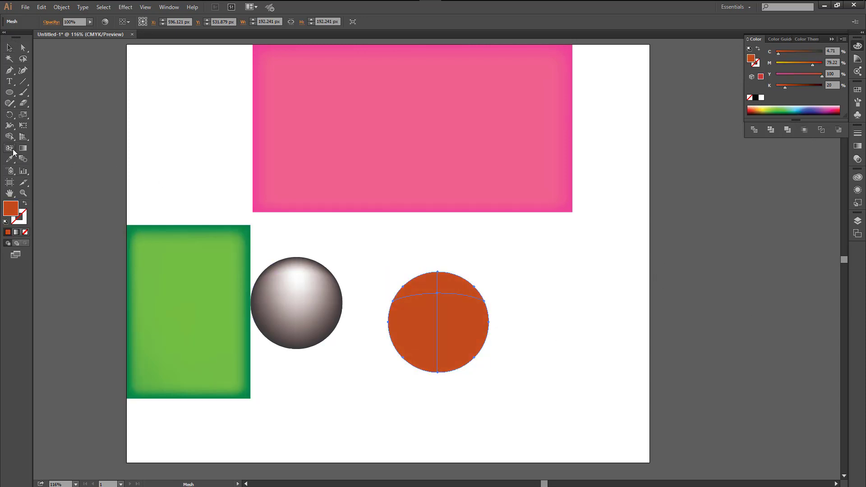
pyautogui.click(437, 293)
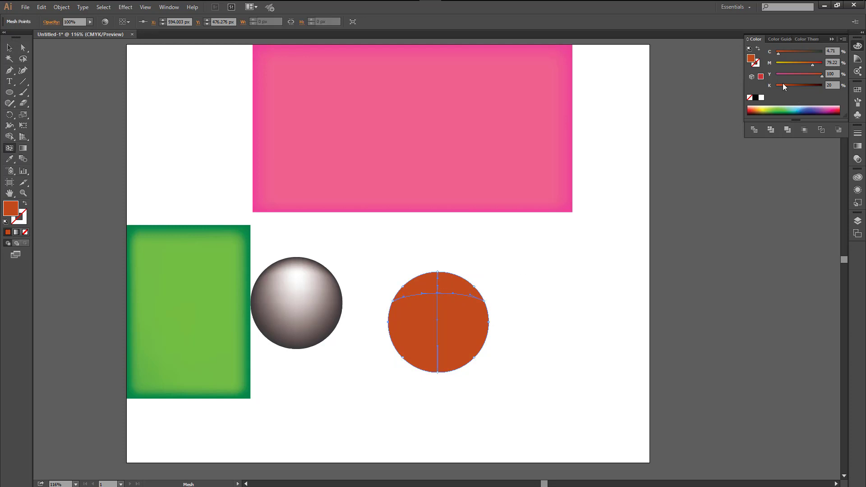
pyautogui.moveTo(784, 88); pyautogui.dragTo(775, 88)
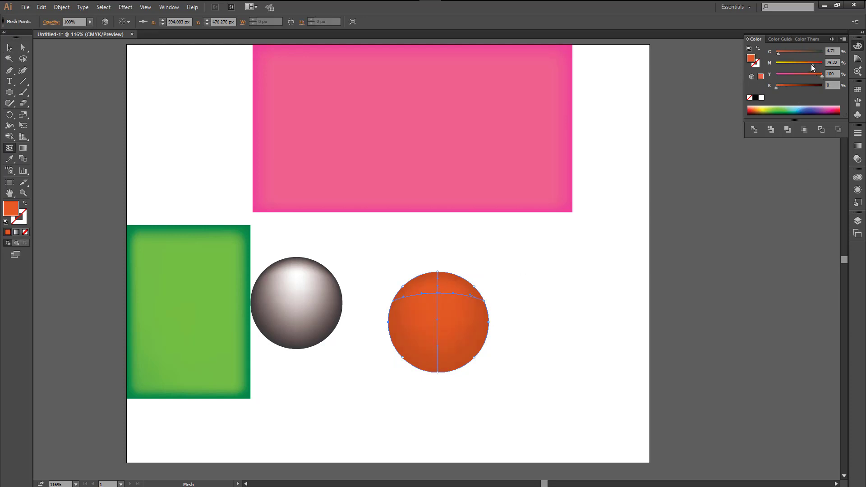
pyautogui.moveTo(811, 64); pyautogui.dragTo(800, 66)
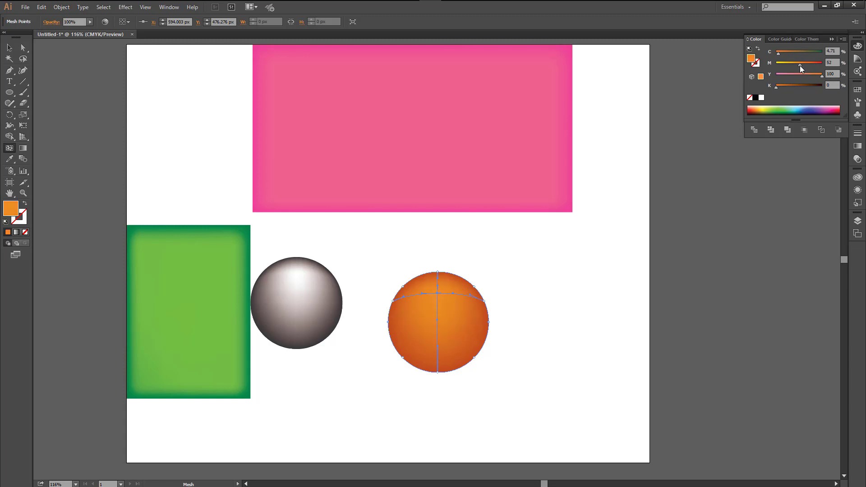
# Step: Select the orange sphere as an object and isolate its mesh for editing
pyautogui.click(9, 47)
pyautogui.rightClick(420, 302)
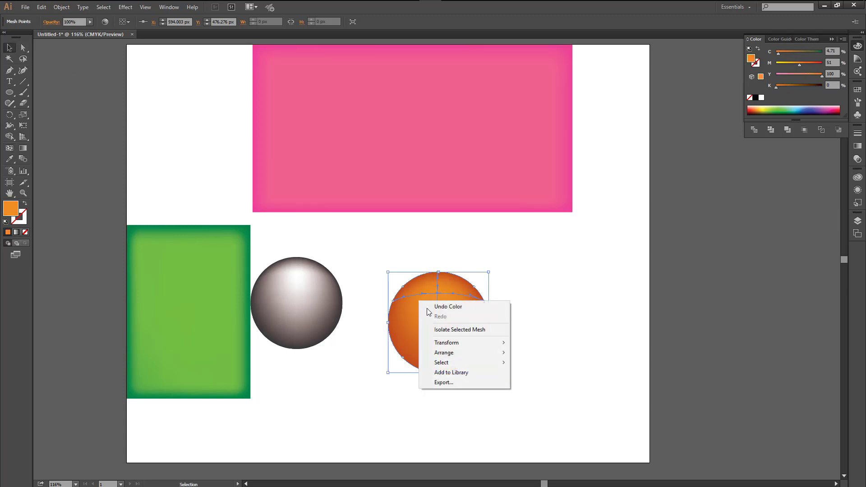
pyautogui.click(432, 331)
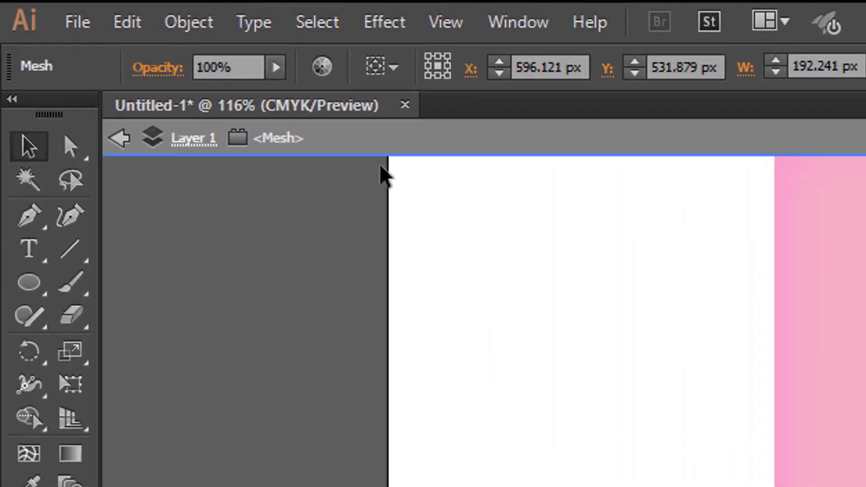
# Step: Start Recolor Artwork on the isolated sphere and change its dark orange to blue with hue 193, saturation 95 and brightness 63
pyautogui.click(323, 72)
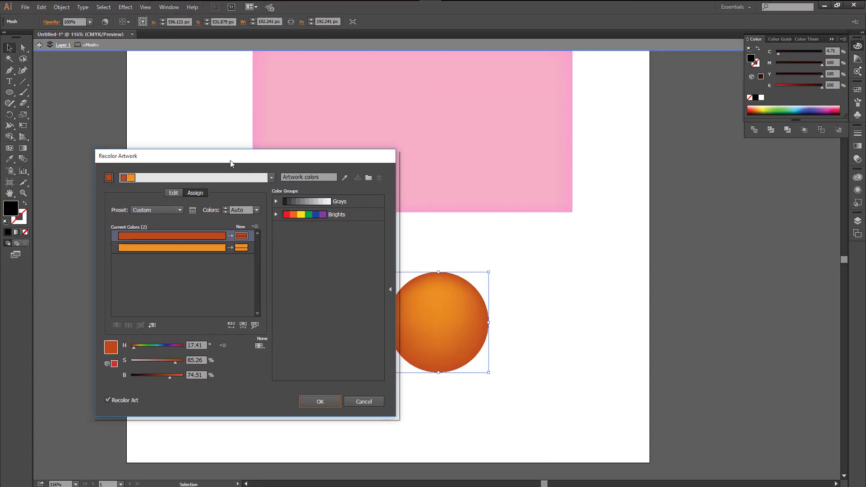
pyautogui.moveTo(314, 219); pyautogui.dragTo(686, 107)
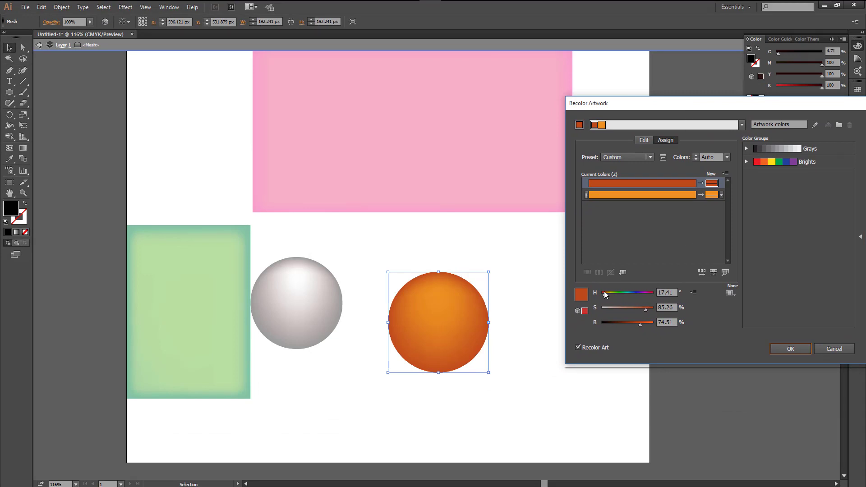
pyautogui.moveTo(605, 294); pyautogui.dragTo(634, 323)
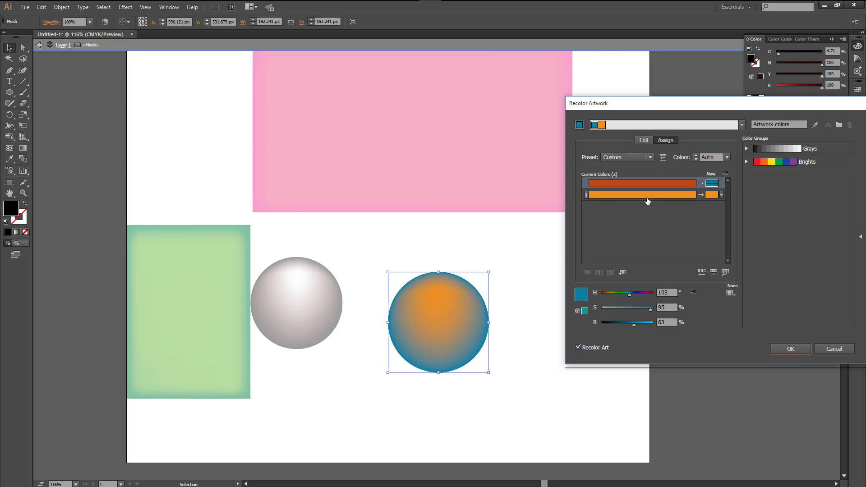
# Step: Change the sphere's light orange to light teal with hue 186, saturation 58 and brightness 77, and apply the recoloring
pyautogui.click(689, 201)
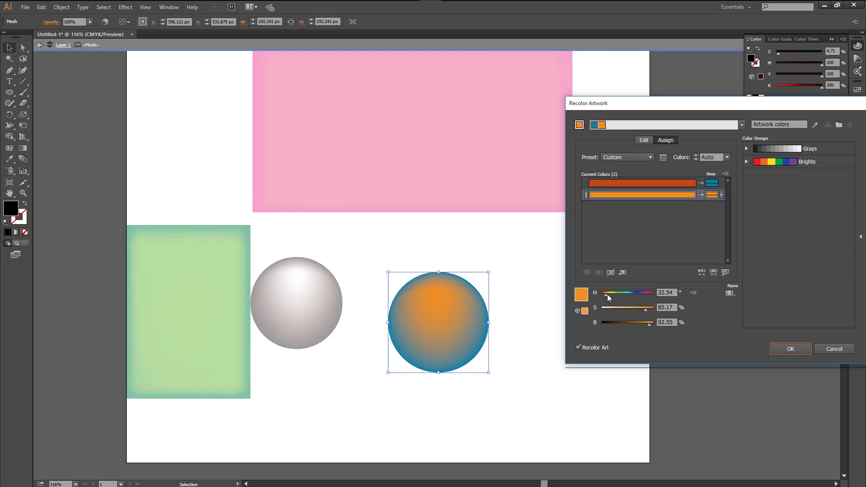
pyautogui.moveTo(608, 294); pyautogui.dragTo(642, 326)
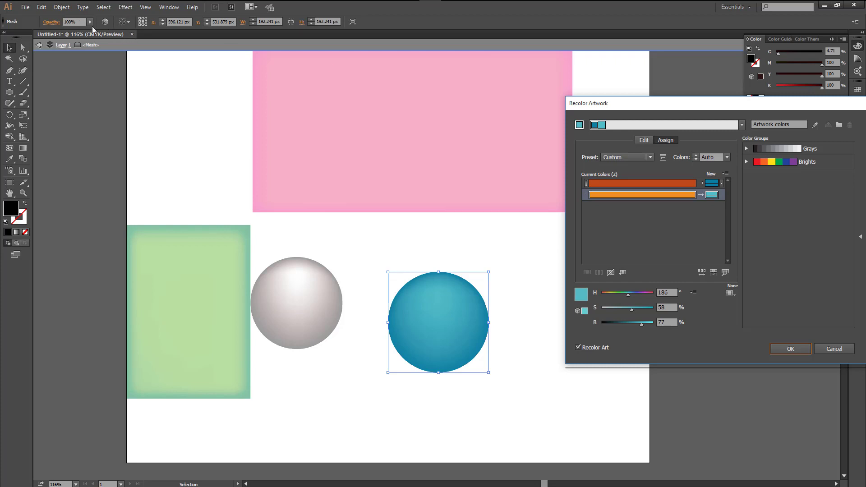
pyautogui.moveTo(743, 107); pyautogui.dragTo(678, 95)
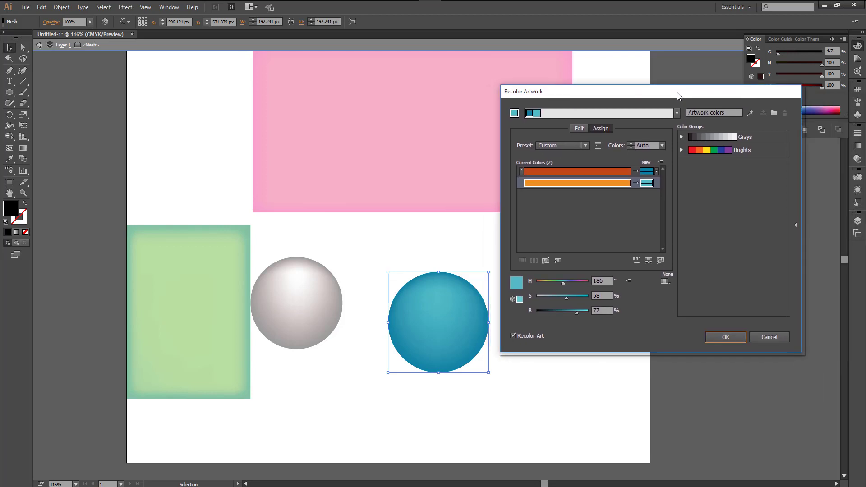
pyautogui.click(724, 337)
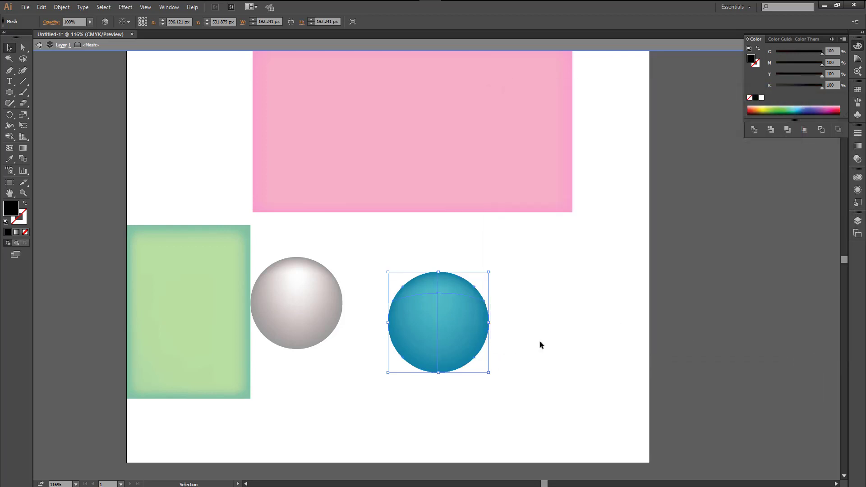
# Step: Move the blue sphere closer to the gray sphere
pyautogui.click(509, 348)
pyautogui.moveTo(443, 342); pyautogui.dragTo(417, 323)
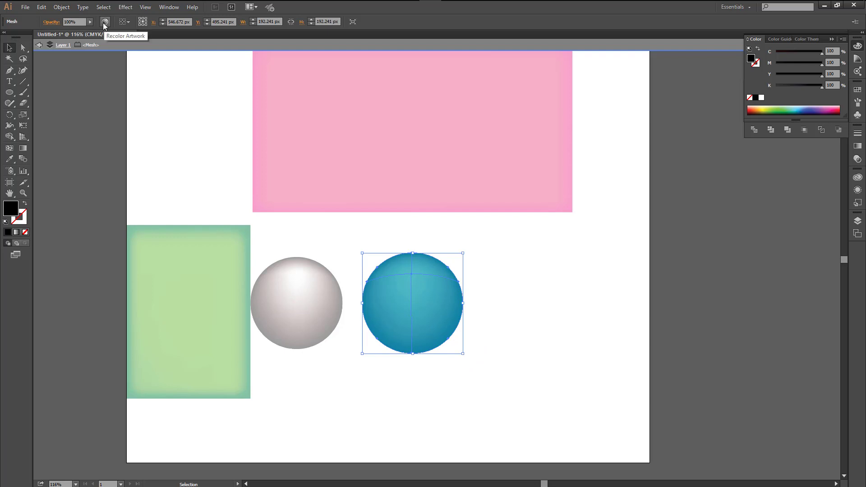
pyautogui.moveTo(406, 305); pyautogui.dragTo(399, 316)
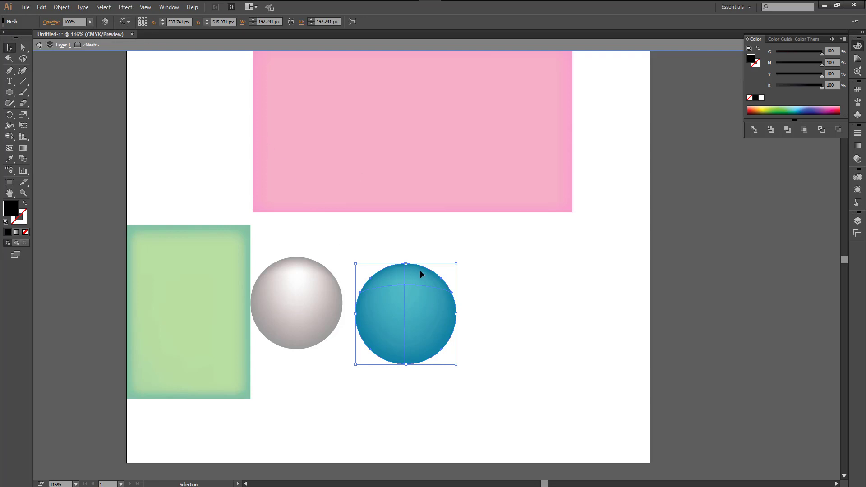
pyautogui.moveTo(532, 375); pyautogui.dragTo(257, 230)
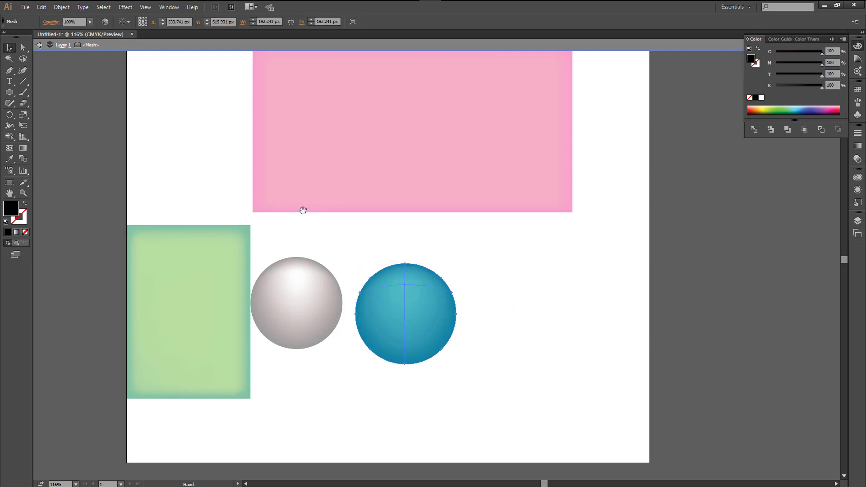
# Step: Scale the blue sphere down to about 113 px, place it to the right of the pink rectangle and deselect it
pyautogui.click(411, 318)
pyautogui.moveTo(457, 266); pyautogui.dragTo(435, 285)
pyautogui.moveTo(411, 314); pyautogui.dragTo(618, 180)
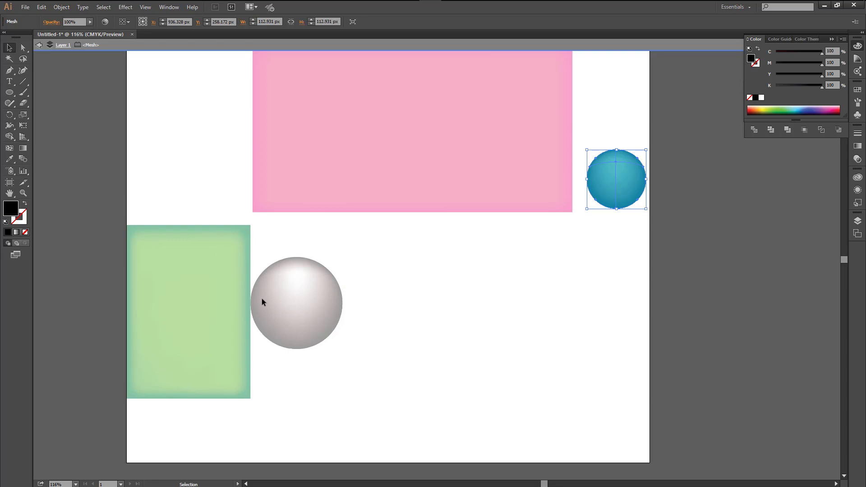
pyautogui.click(389, 290)
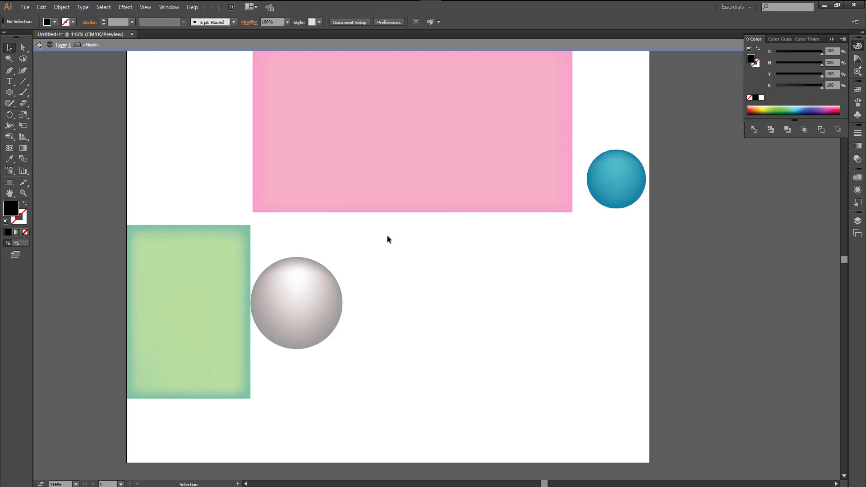
# Step: Leave isolation mode and move the gray sphere into the space left of the pink rectangle, then adjust the blue sphere's position
pyautogui.doubleClick(412, 289)
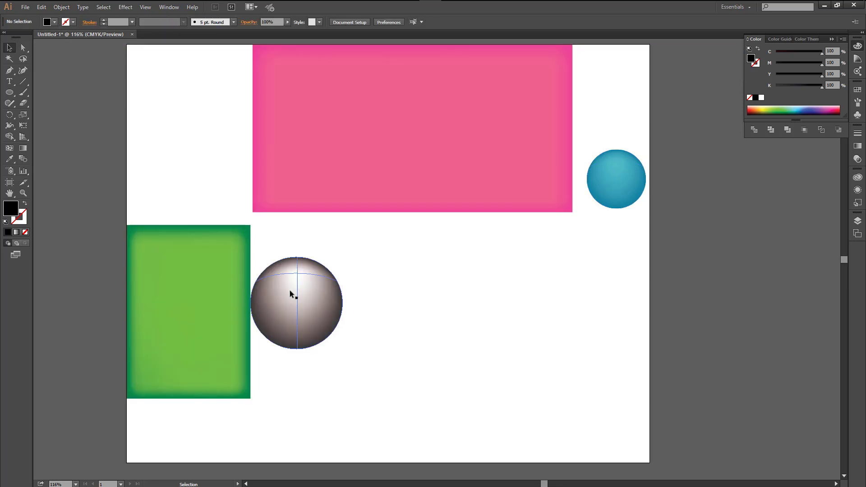
pyautogui.moveTo(290, 291); pyautogui.dragTo(186, 168)
pyautogui.moveTo(620, 190); pyautogui.dragTo(615, 163)
pyautogui.press('space')
pyautogui.moveTo(312, 239); pyautogui.dragTo(288, 249)
# Step: Select both rectangles and both spheres and delete them to clear the artboard
pyautogui.click(352, 207)
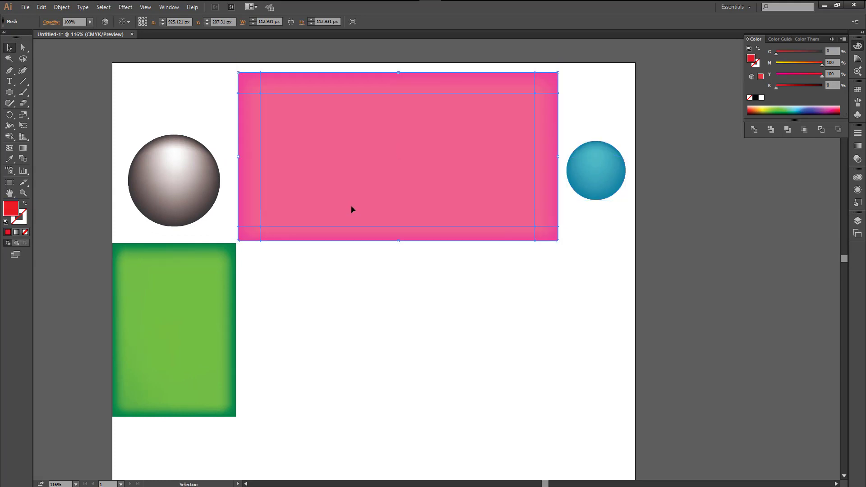
pyautogui.moveTo(641, 423); pyautogui.dragTo(83, 118)
pyautogui.press('Delete')
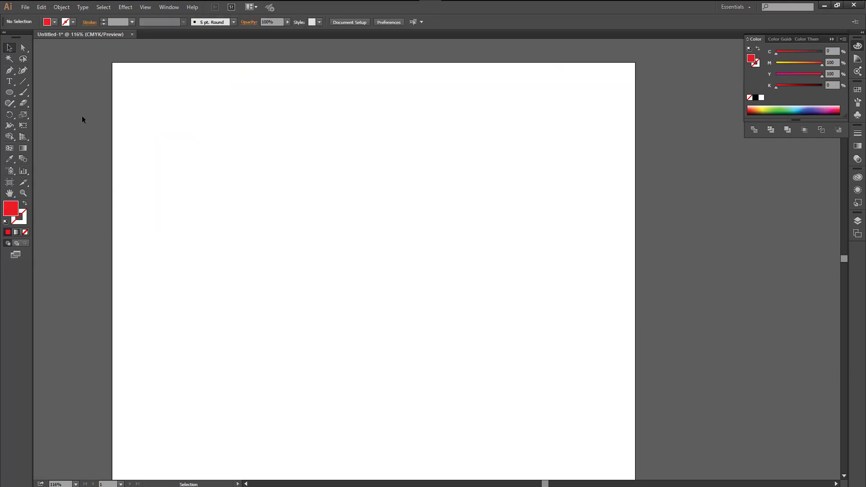
pyautogui.press('space')
pyautogui.moveTo(383, 244); pyautogui.dragTo(431, 224)
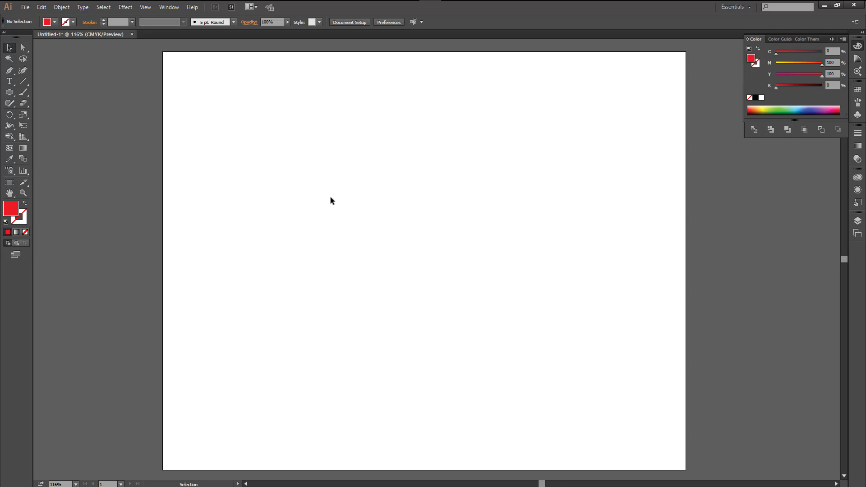
# Step: Draw a red square about 70 px wide above the artboard and duplicate it into an evenly spaced row of four
pyautogui.moveTo(333, 158); pyautogui.dragTo(287, 177)
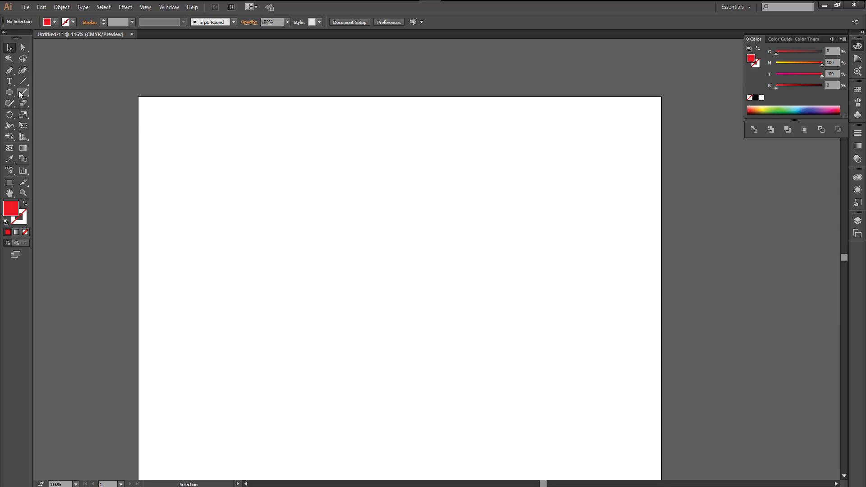
pyautogui.moveTo(9, 92); pyautogui.dragTo(46, 90)
pyautogui.moveTo(251, 58); pyautogui.dragTo(286, 93)
pyautogui.press('v')
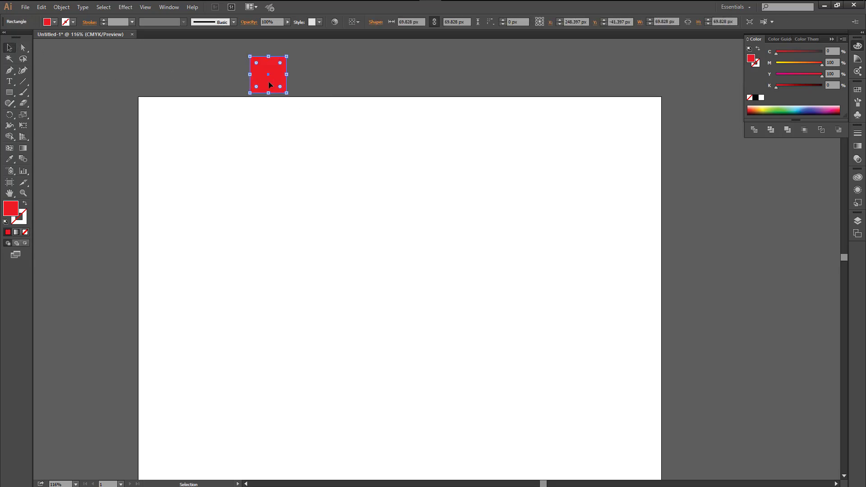
pyautogui.moveTo(263, 78); pyautogui.dragTo(314, 79)
pyautogui.hotkey('ctrl', 'd')
pyautogui.hotkey('ctrl', 'd')
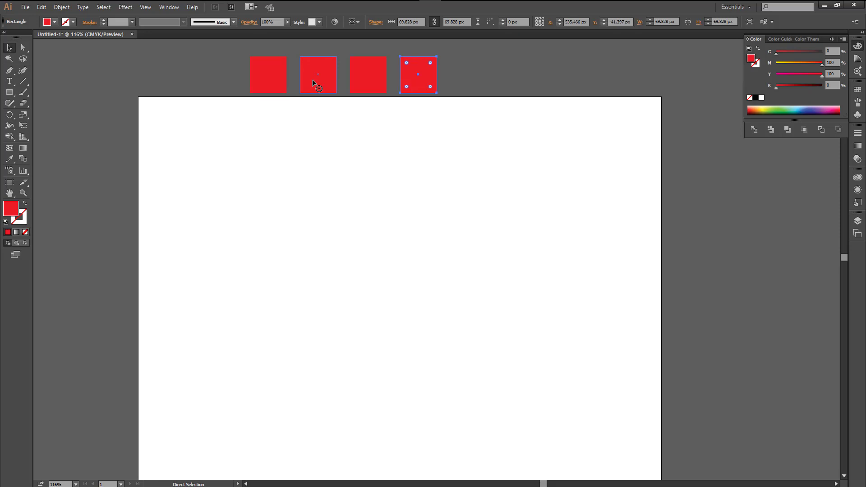
# Step: Fill the first square in the row with dark blue, hex 03568E
pyautogui.click(269, 74)
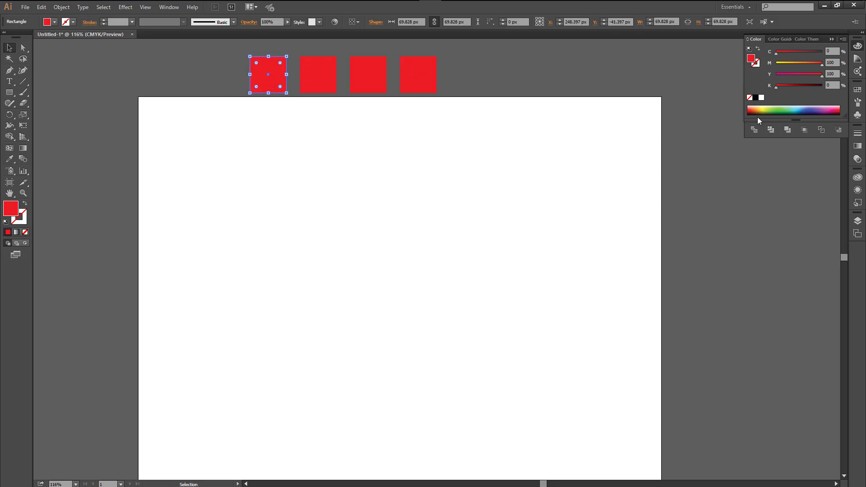
pyautogui.doubleClick(15, 210)
pyautogui.moveTo(452, 176); pyautogui.dragTo(570, 176)
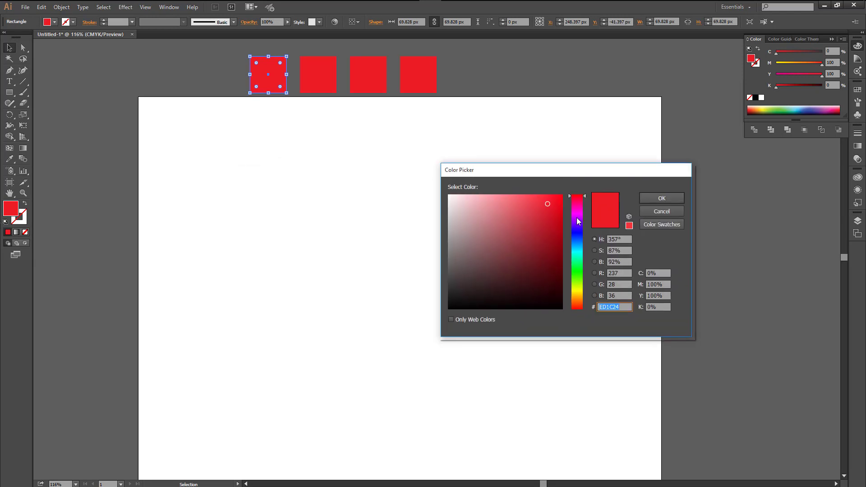
pyautogui.moveTo(577, 219); pyautogui.dragTo(581, 248)
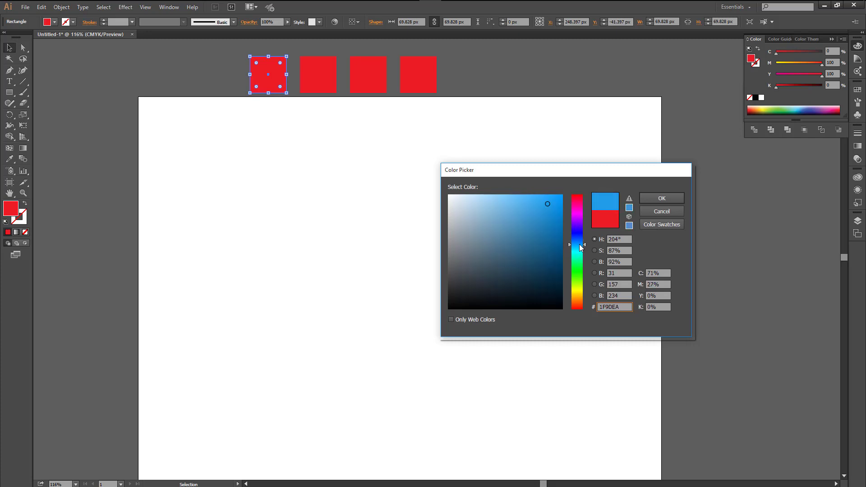
pyautogui.click(558, 240)
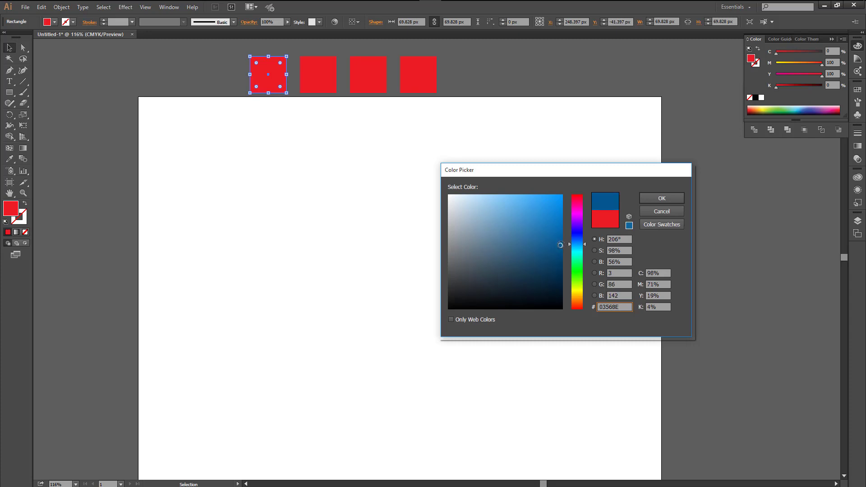
pyautogui.click(661, 202)
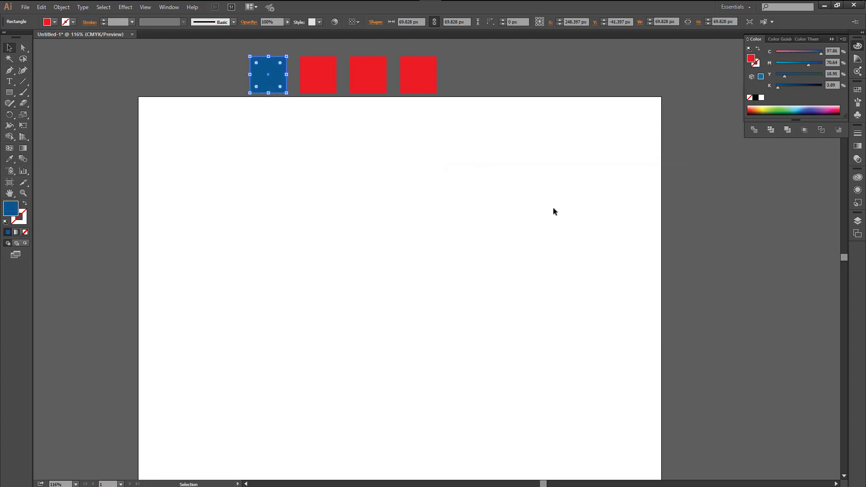
# Step: Sample the dark blue onto the second square and lighten its fill to hex 1B77AA
pyautogui.click(315, 91)
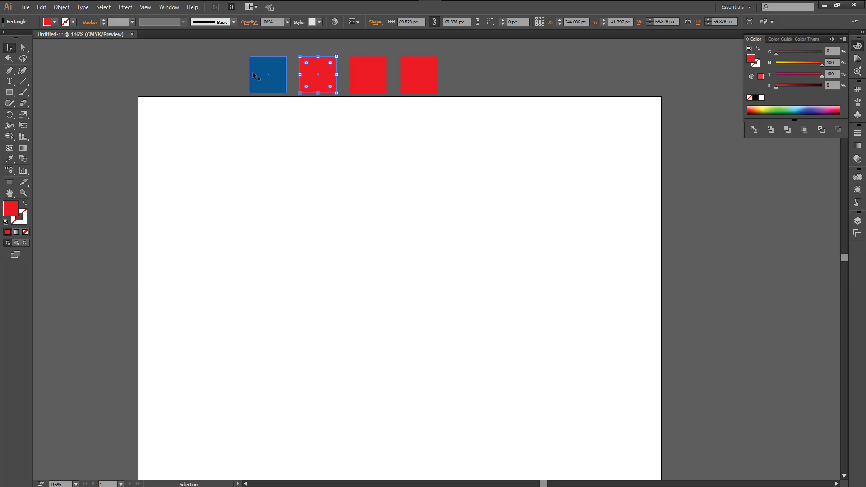
pyautogui.press('i')
pyautogui.click(280, 78)
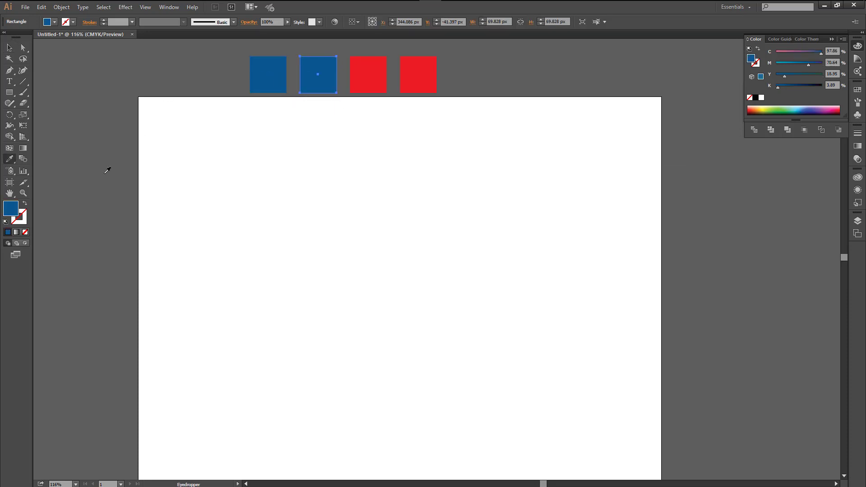
pyautogui.doubleClick(12, 210)
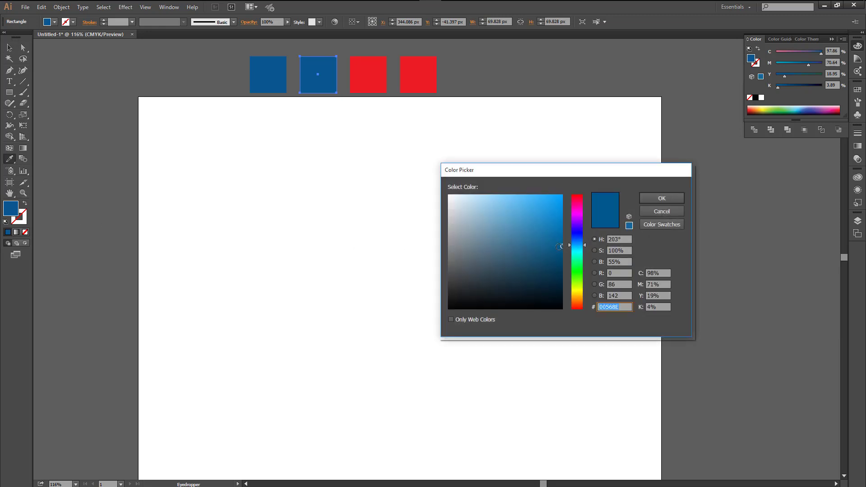
pyautogui.moveTo(560, 246); pyautogui.dragTo(546, 234)
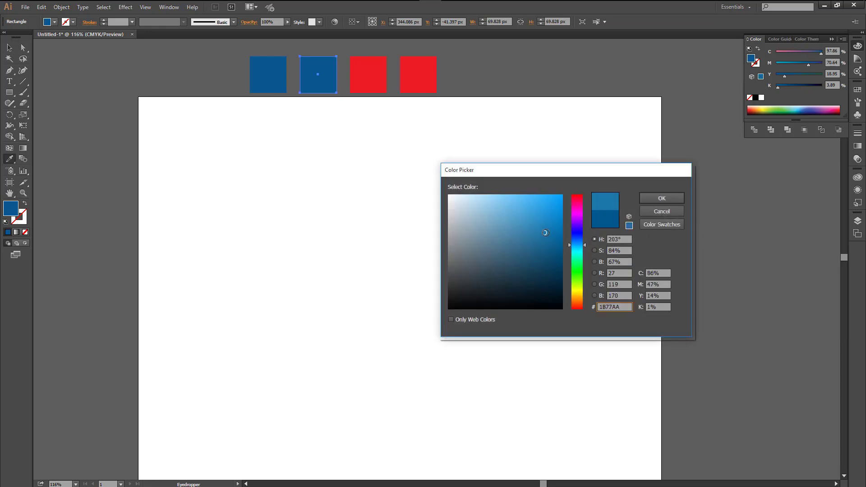
pyautogui.click(667, 200)
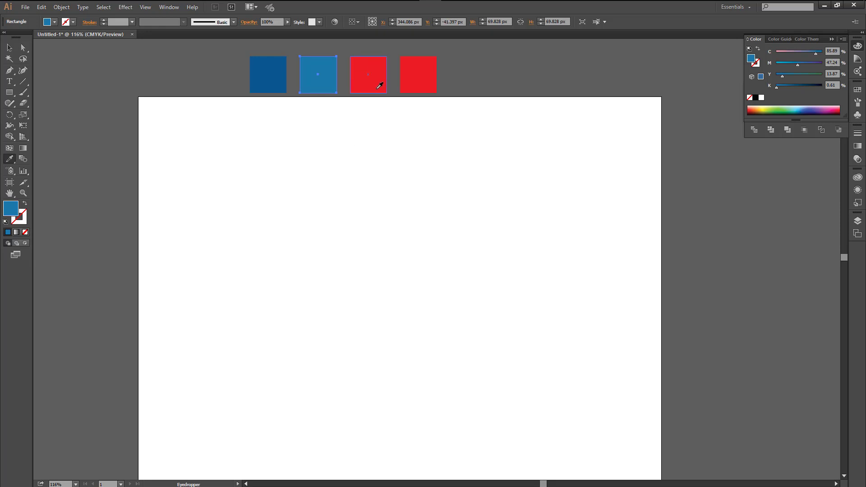
# Step: Sample the second square's blue onto the third square and lighten its fill to RGB 69, 173, 219
pyautogui.press('v')
pyautogui.click(363, 83)
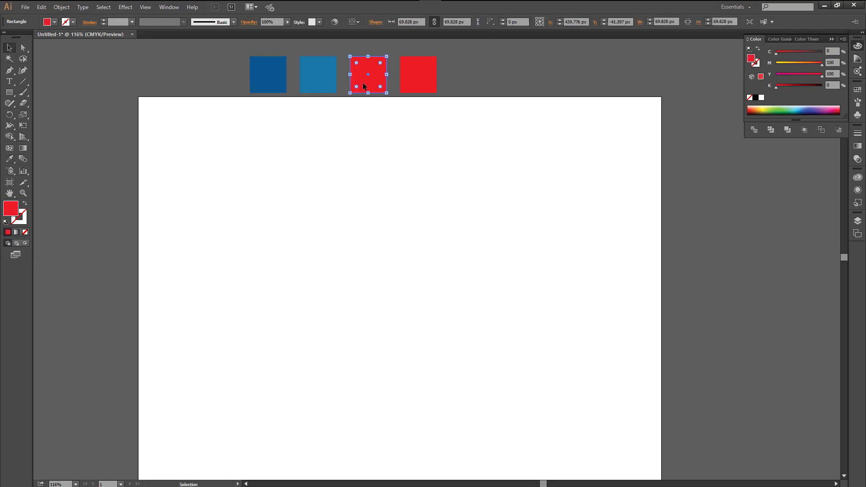
pyautogui.press('i')
pyautogui.click(329, 77)
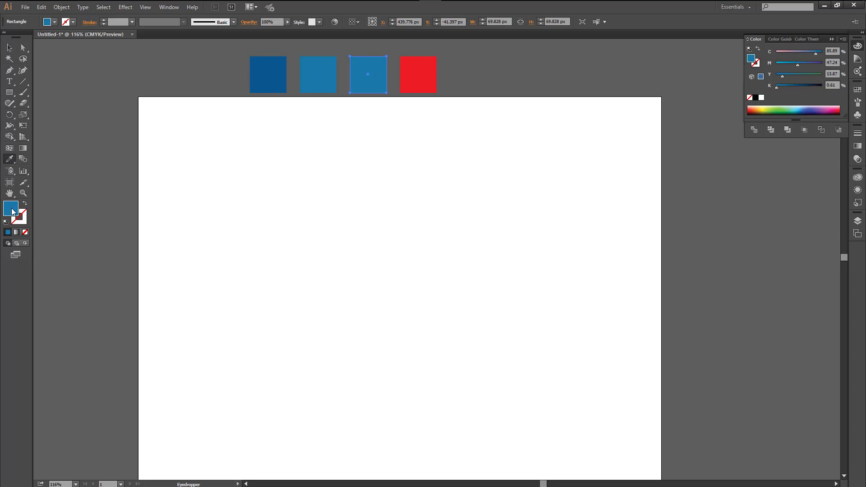
pyautogui.doubleClick(12, 212)
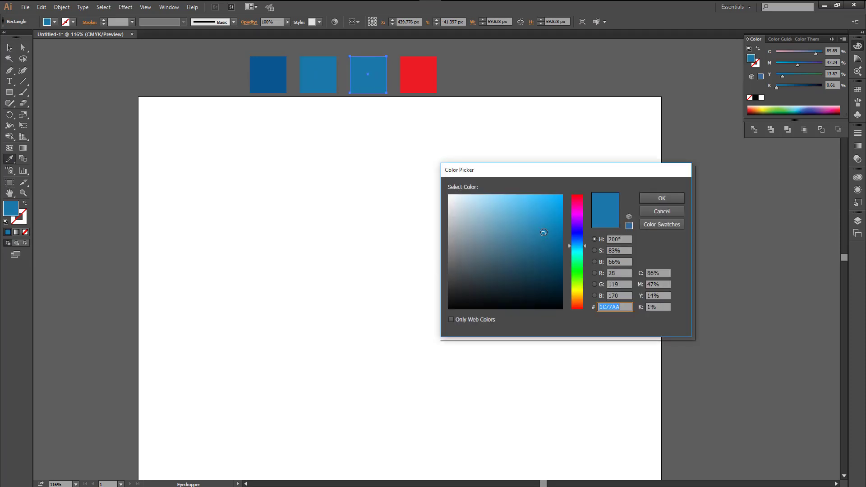
pyautogui.moveTo(543, 233); pyautogui.dragTo(527, 210)
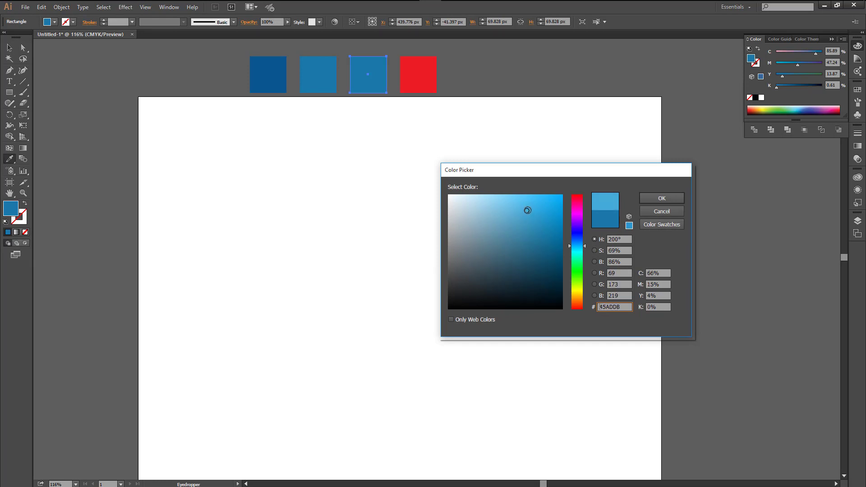
pyautogui.click(662, 198)
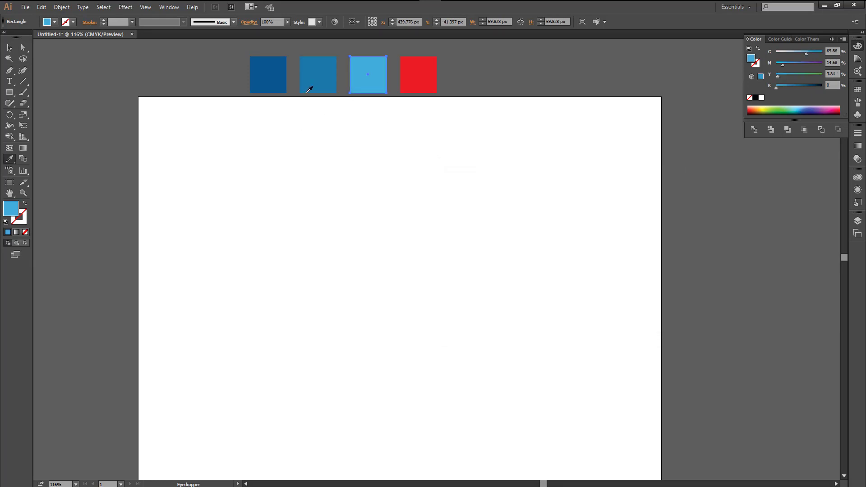
# Step: Sample the third square's blue onto the fourth square and lighten its fill to a pale blue with about 36% cyan
pyautogui.click(9, 48)
pyautogui.click(368, 87)
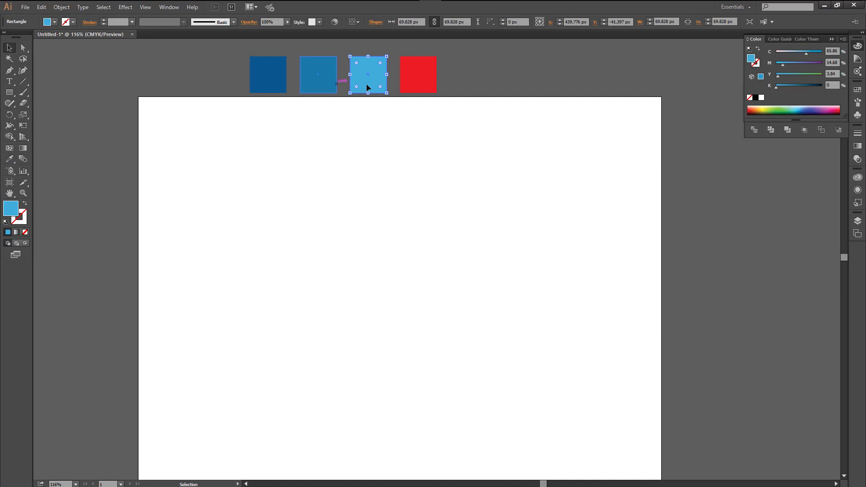
pyautogui.click(416, 87)
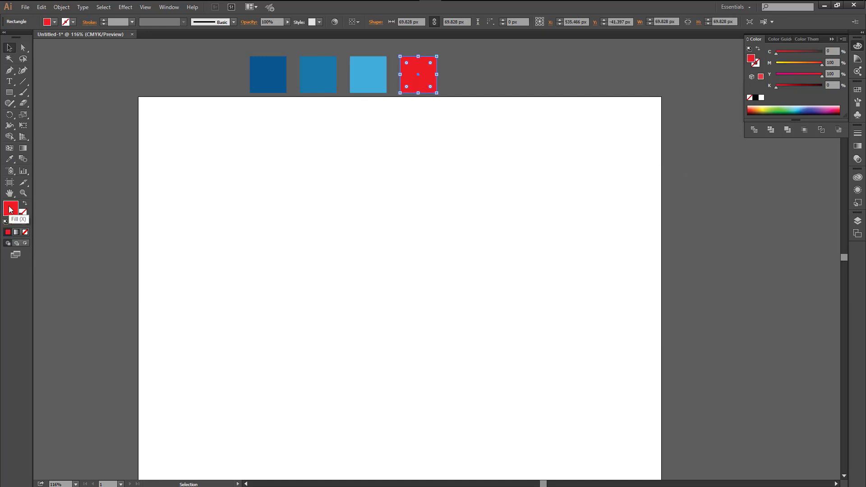
pyautogui.press('i')
pyautogui.click(368, 74)
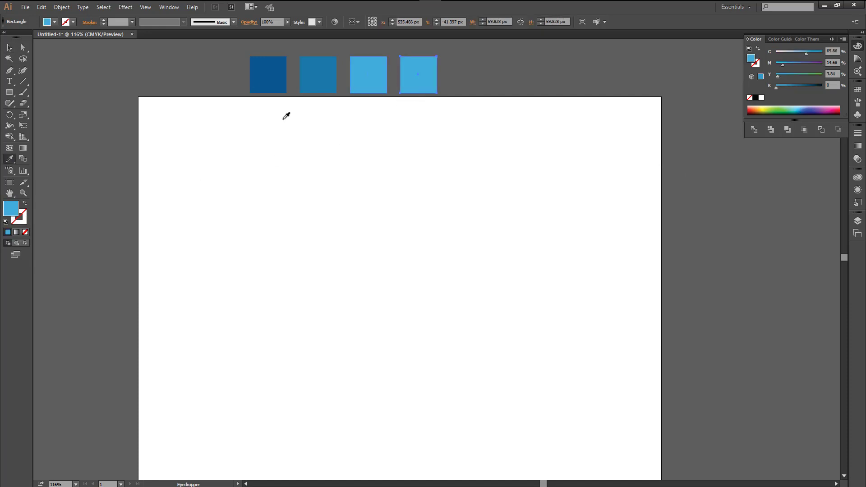
pyautogui.doubleClick(14, 208)
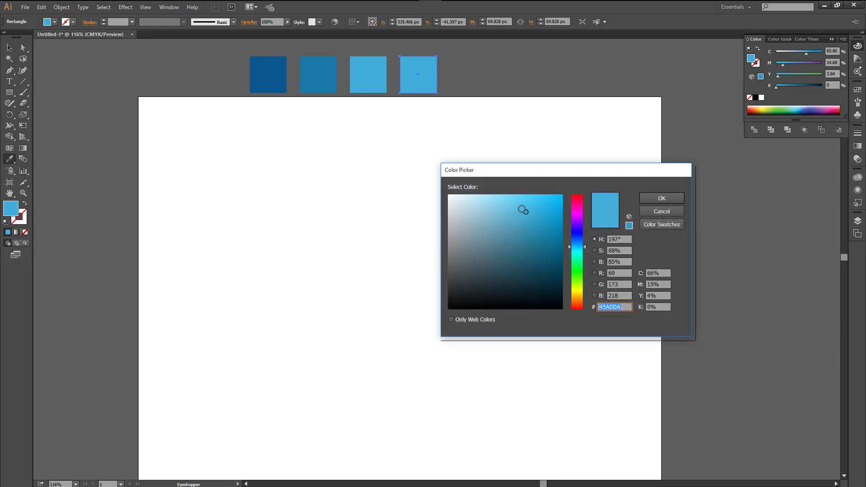
pyautogui.moveTo(523, 210); pyautogui.dragTo(503, 195)
pyautogui.click(662, 198)
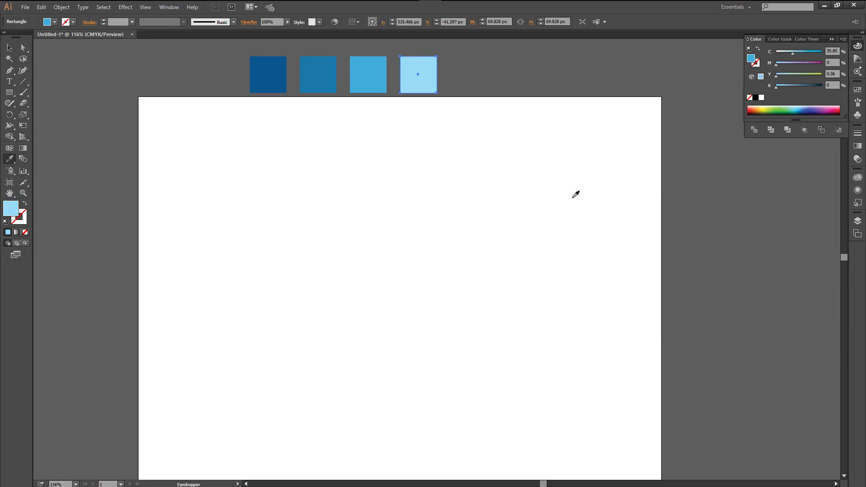
# Step: Select all four blue swatches, move the row to the right above the artboard and deselect it
pyautogui.click(10, 47)
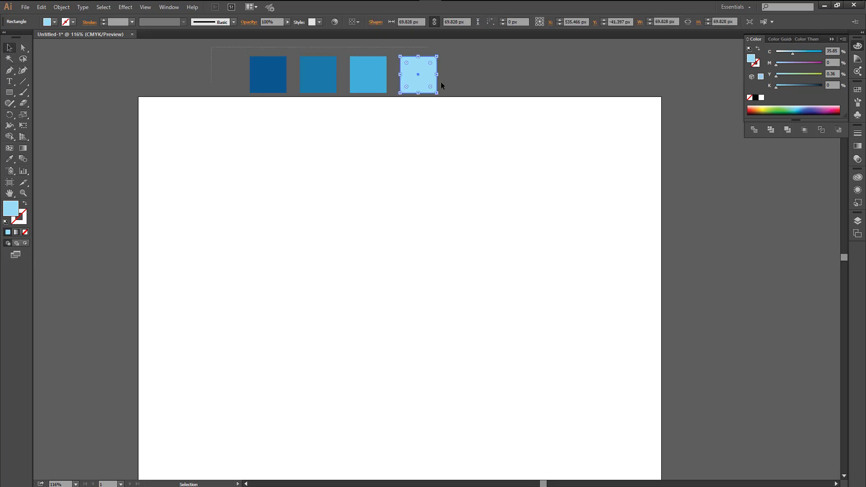
pyautogui.moveTo(440, 82); pyautogui.dragTo(458, 82)
pyautogui.moveTo(455, 80); pyautogui.dragTo(448, 84)
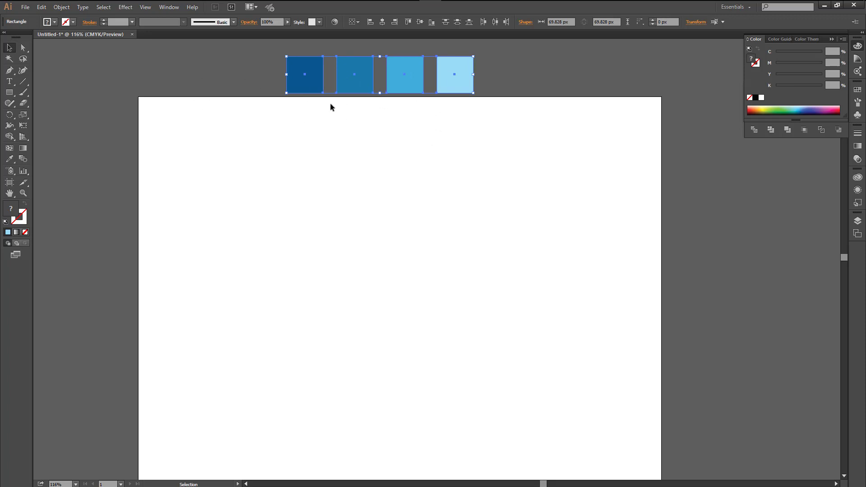
pyautogui.click(300, 155)
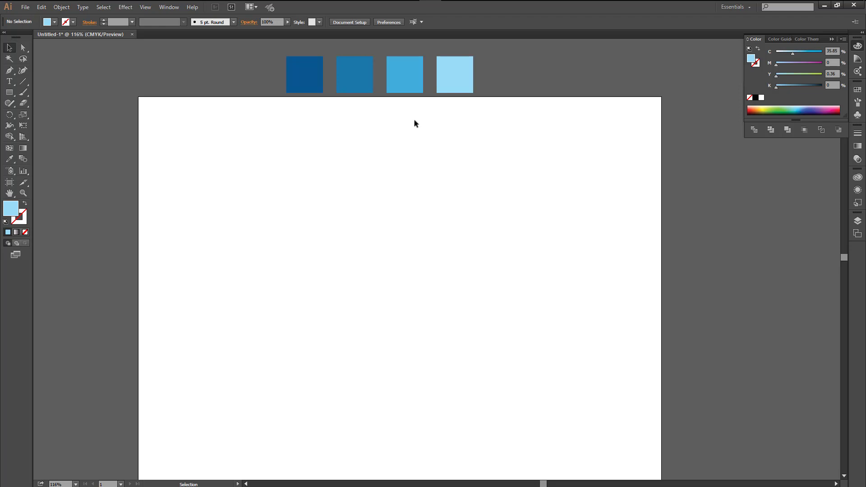
# Step: Draw a pale blue circle about 248 px in diameter with the Ellipse tool in the artboard's upper left area
pyautogui.moveTo(207, 207); pyautogui.dragTo(202, 181)
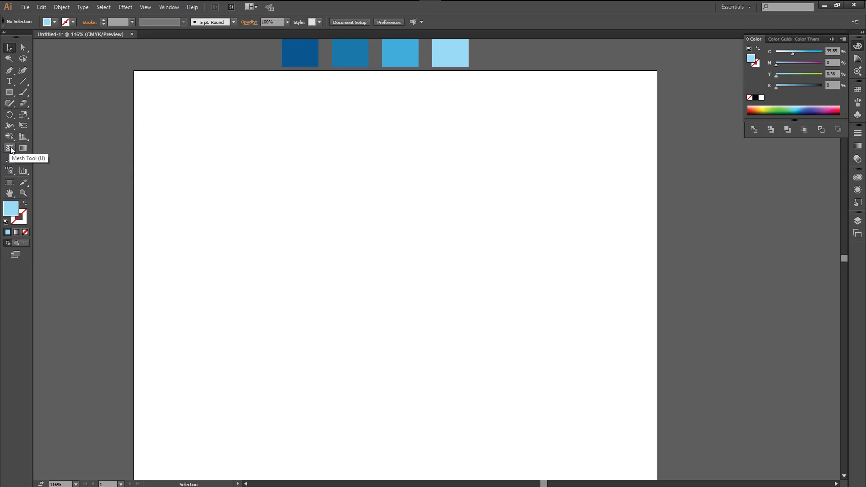
pyautogui.moveTo(10, 93); pyautogui.dragTo(43, 110)
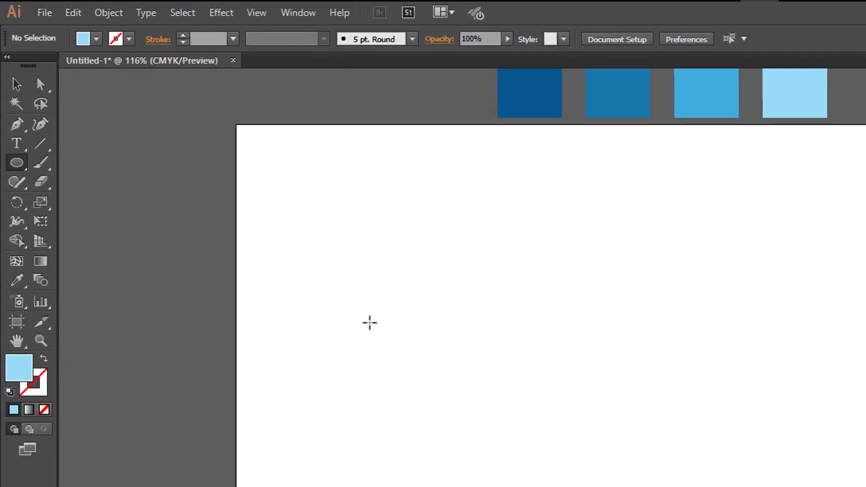
pyautogui.moveTo(337, 291); pyautogui.dragTo(566, 486)
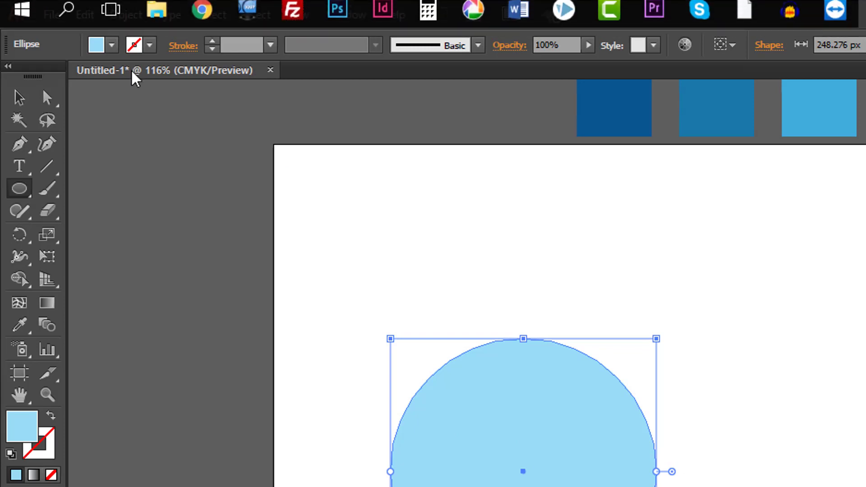
# Step: Start Create Gradient Mesh on the pale blue circle and set 5 rows and 5 columns
pyautogui.click(125, 16)
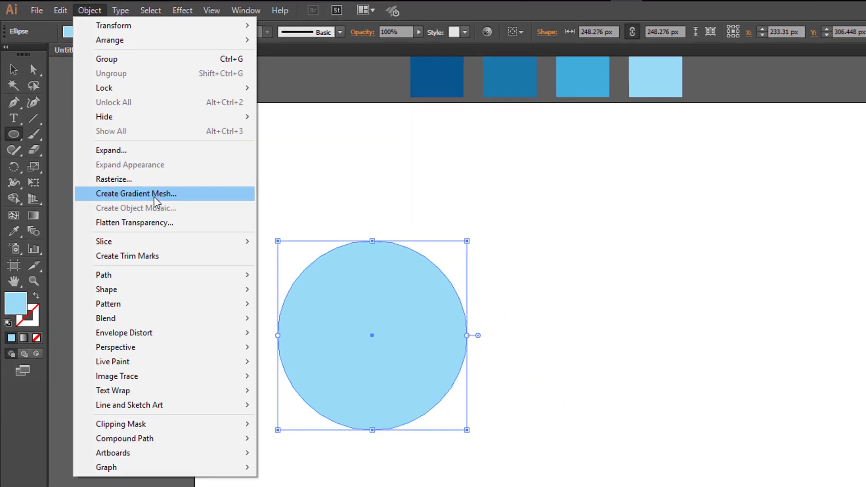
pyautogui.click(156, 202)
pyautogui.moveTo(199, 184); pyautogui.dragTo(443, 182)
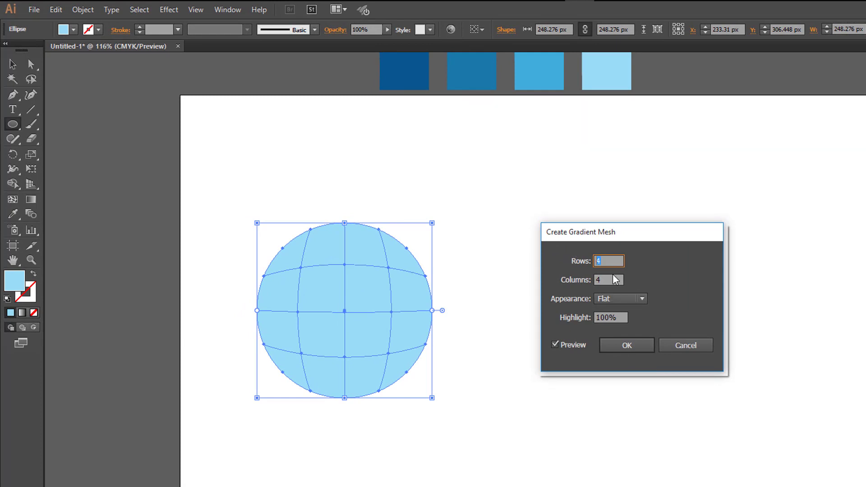
pyautogui.write('5')
pyautogui.press('Tab')
pyautogui.write('5')
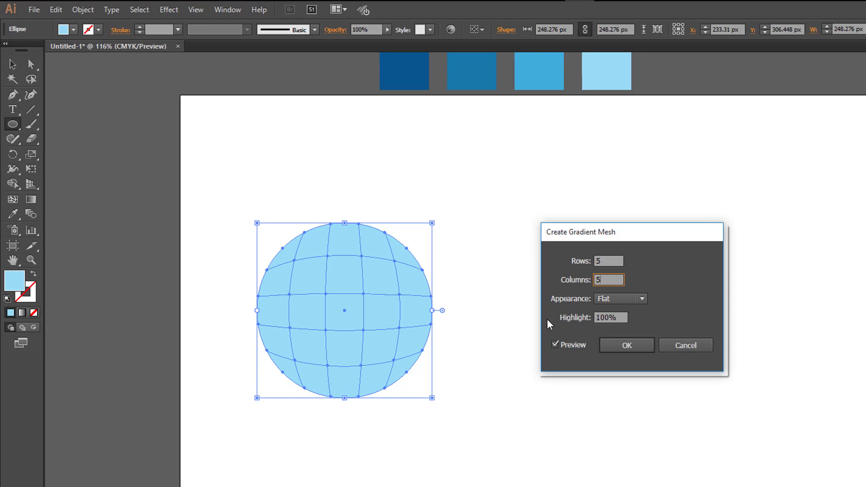
# Step: Try the To Center and To Edge appearances for the mesh, restore Flat and create the mesh
pyautogui.click(619, 302)
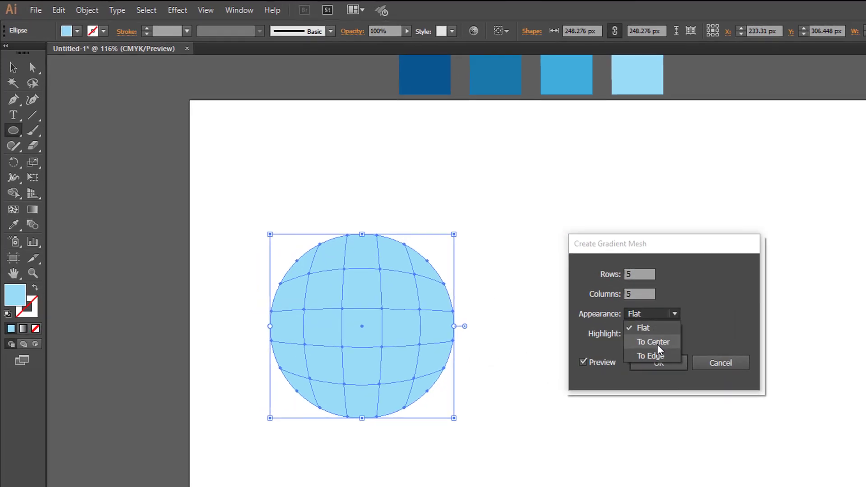
pyautogui.click(622, 325)
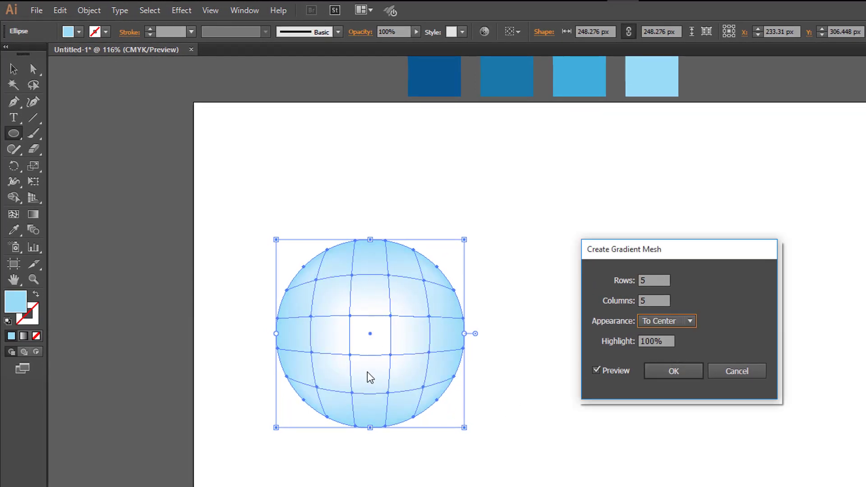
pyautogui.click(671, 322)
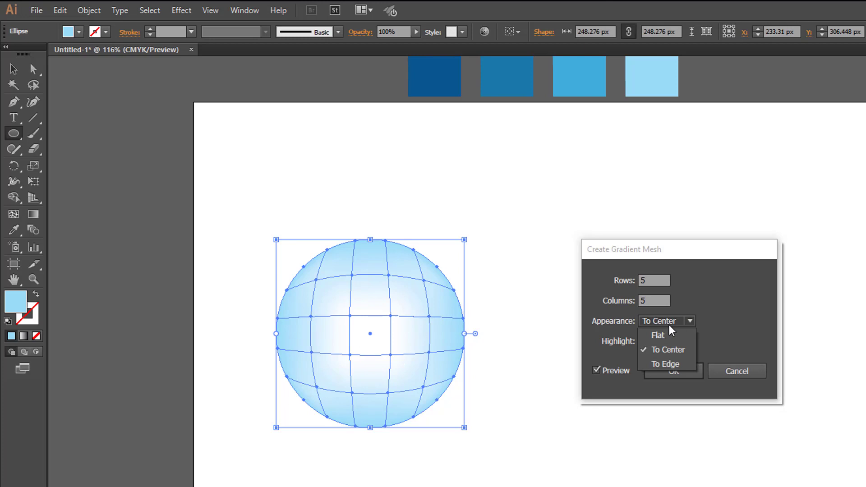
pyautogui.click(665, 366)
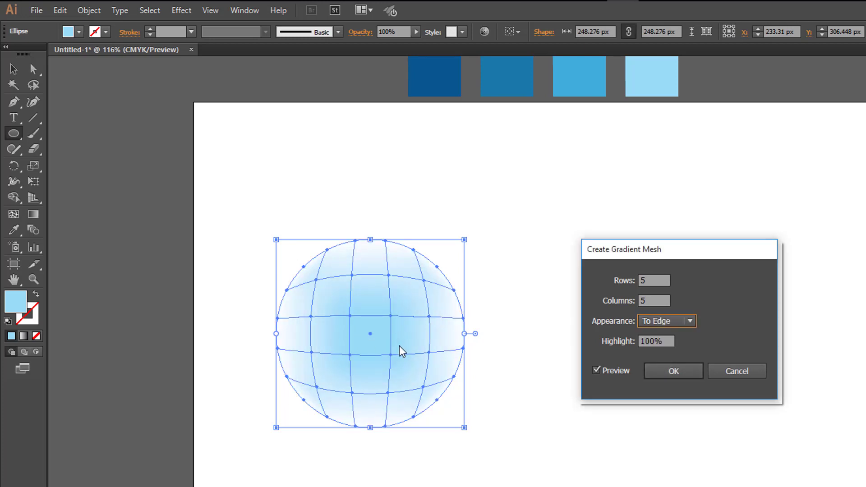
pyautogui.click(690, 322)
pyautogui.click(667, 335)
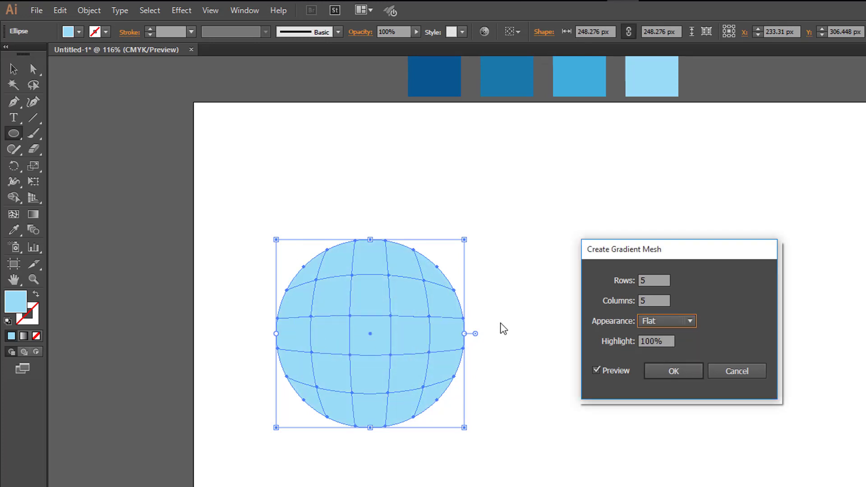
pyautogui.click(668, 370)
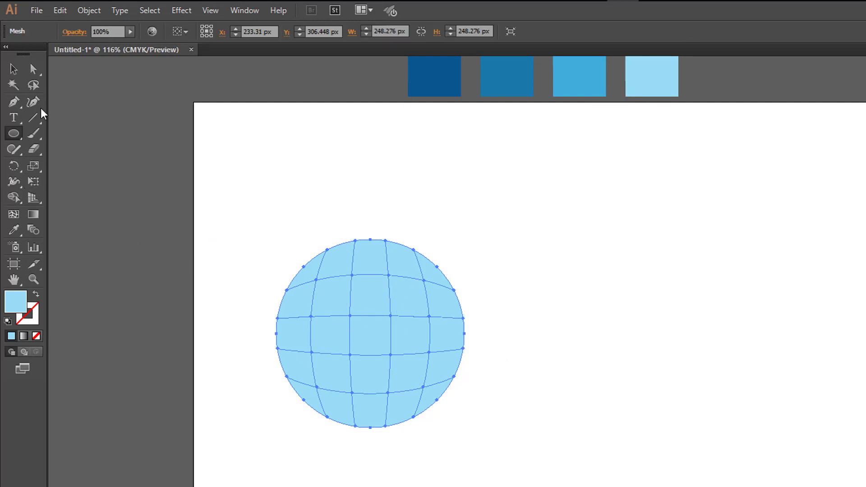
# Step: Direct-select a block of mesh points across the circle's upper right part and deselect them
pyautogui.click(34, 70)
pyautogui.moveTo(325, 179); pyautogui.dragTo(471, 380)
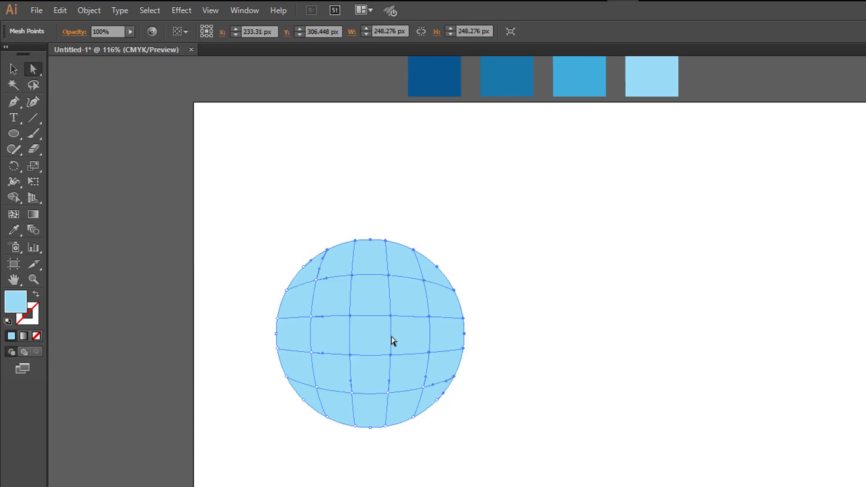
pyautogui.click(603, 326)
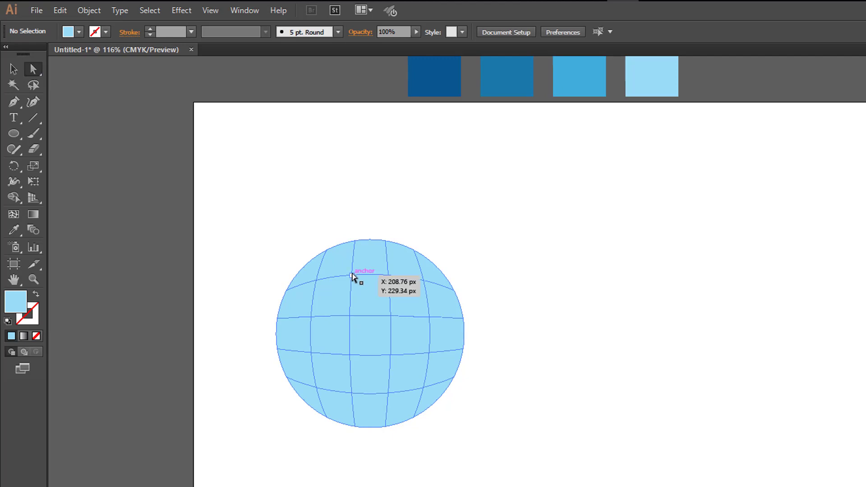
# Step: Select six inner mesh points in the circle's upper two rows and recolour them a brighter blue
pyautogui.click(352, 275)
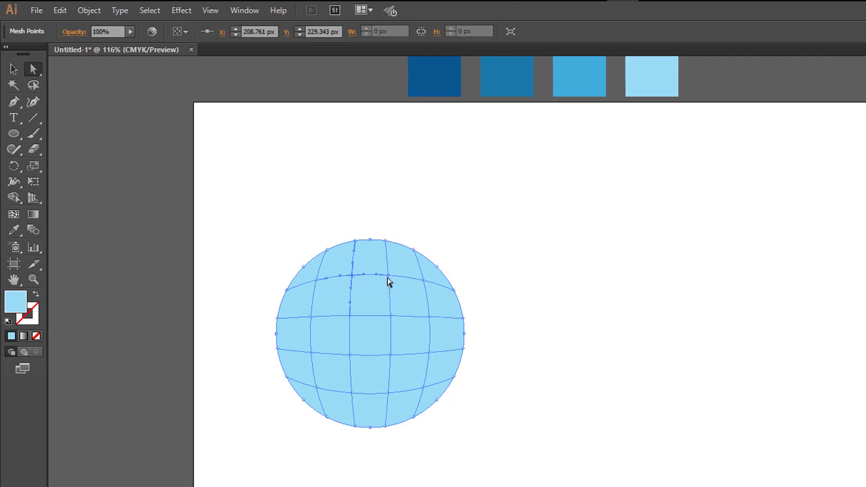
pyautogui.keyDown('shift'); pyautogui.click(388, 275); pyautogui.keyUp('shift')
pyautogui.keyDown('shift'); pyautogui.click(424, 281); pyautogui.keyUp('shift')
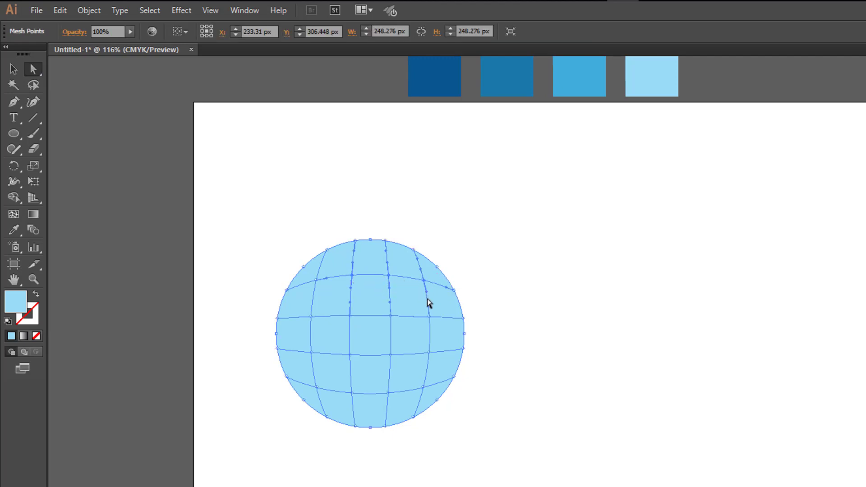
pyautogui.keyDown('shift'); pyautogui.click(430, 317); pyautogui.keyUp('shift')
pyautogui.keyDown('shift'); pyautogui.click(351, 318); pyautogui.keyUp('shift')
pyautogui.keyDown('shift'); pyautogui.click(311, 318); pyautogui.keyUp('shift')
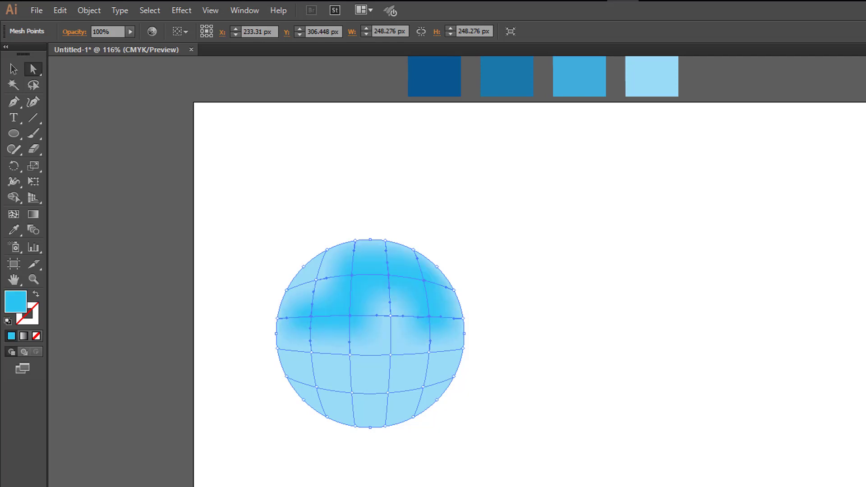
# Step: Recolour the remaining pale mesh point right of the circle's centre with bright blue sampled from the mesh's upper area
pyautogui.click(391, 316)
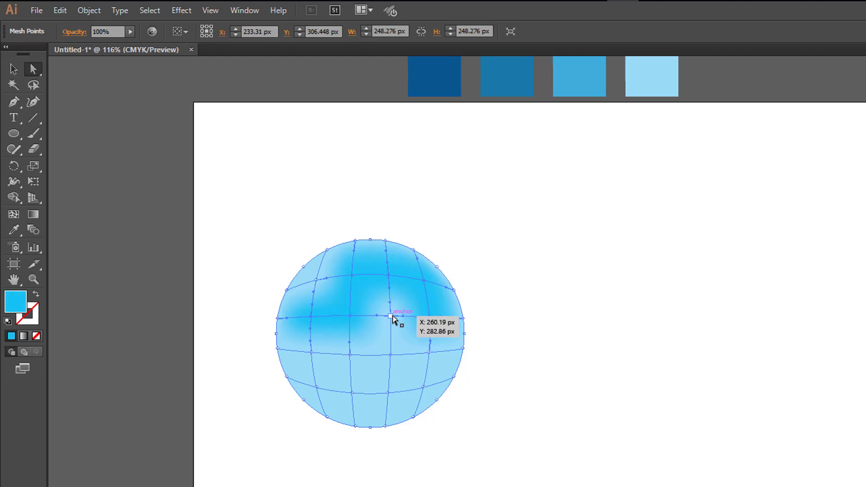
pyautogui.press('i')
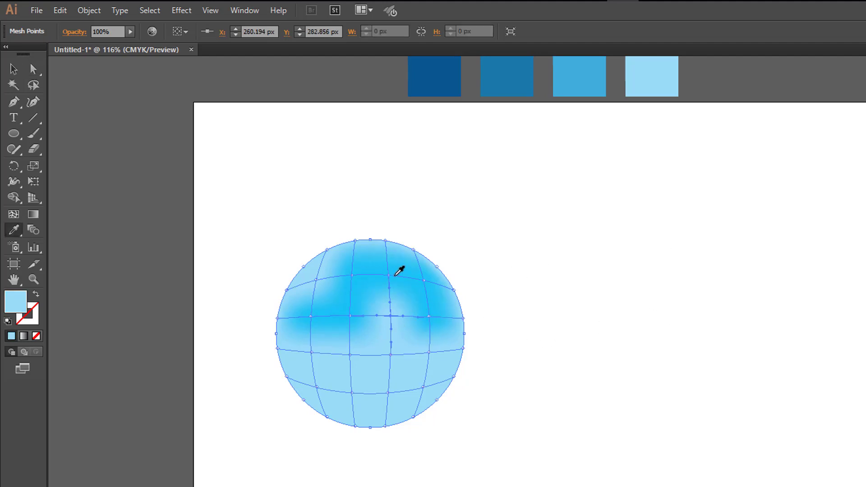
pyautogui.click(425, 270)
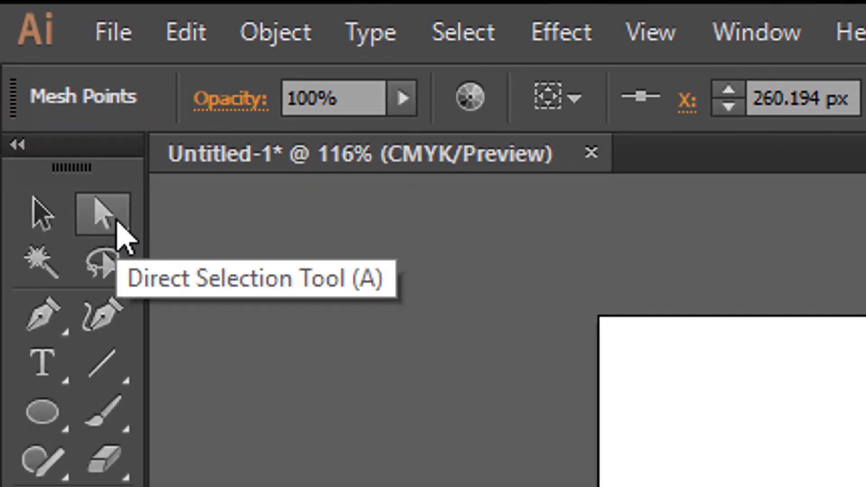
pyautogui.click(39, 70)
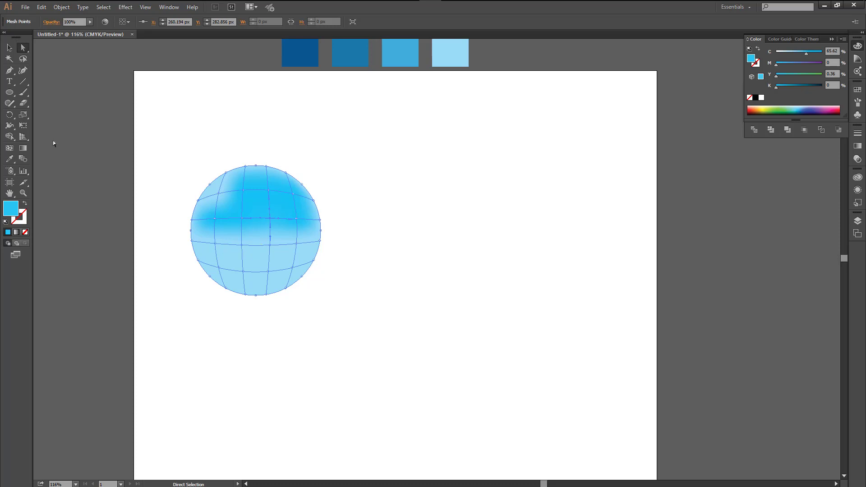
# Step: Select the whole meshed circle, move it toward the middle of the artboard and delete it
pyautogui.click(9, 48)
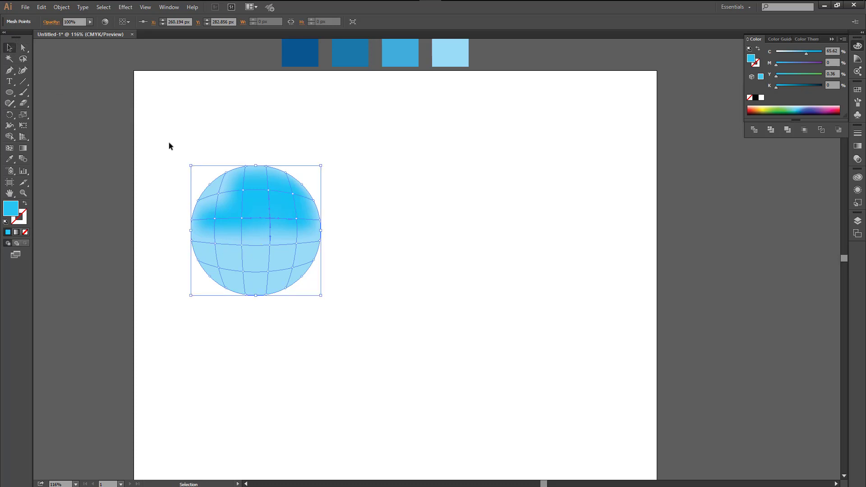
pyautogui.moveTo(151, 125); pyautogui.dragTo(394, 362)
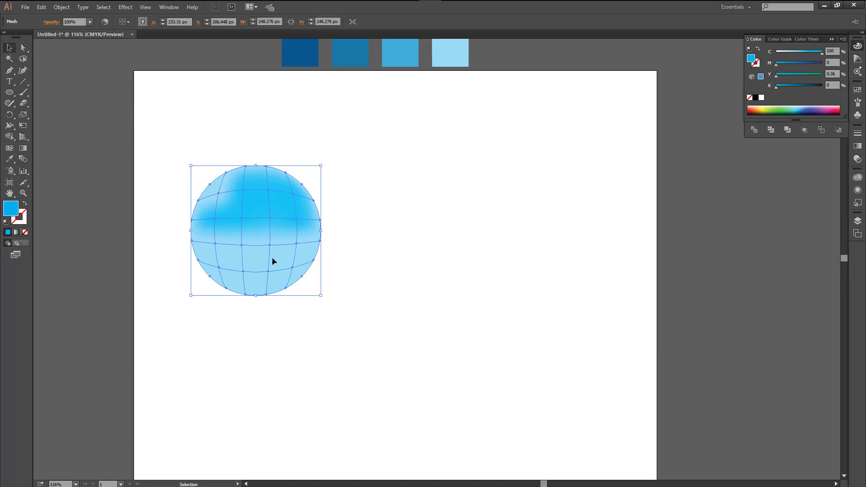
pyautogui.moveTo(260, 233); pyautogui.dragTo(339, 261)
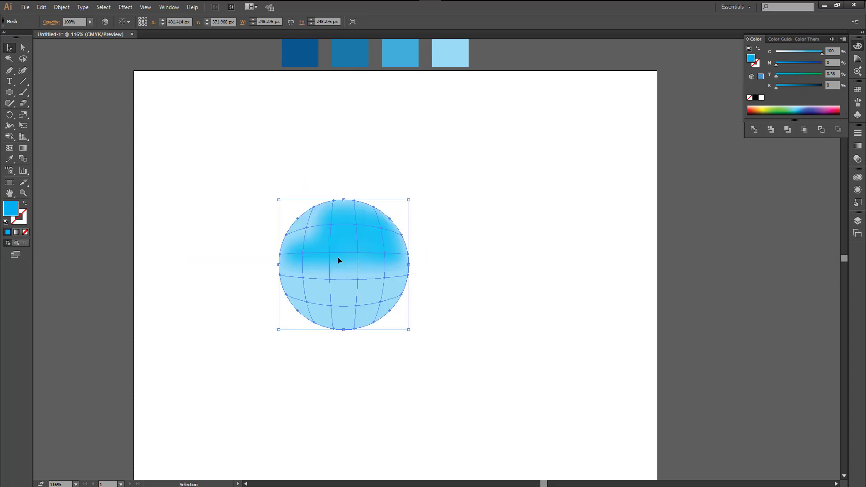
pyautogui.press('Delete')
# Step: Draw a dark blue circle about 368 px in diameter near the artboard's centre and convert it to a gradient mesh of 5 rows and 5 columns
pyautogui.press('l')
pyautogui.moveTo(310, 229)
pyautogui.mouseDown()
pyautogui.moveTo(473, 394)
pyautogui.moveTo(504, 398)
pyautogui.mouseUp()
pyautogui.press('v')
pyautogui.moveTo(399, 330); pyautogui.dragTo(359, 276)
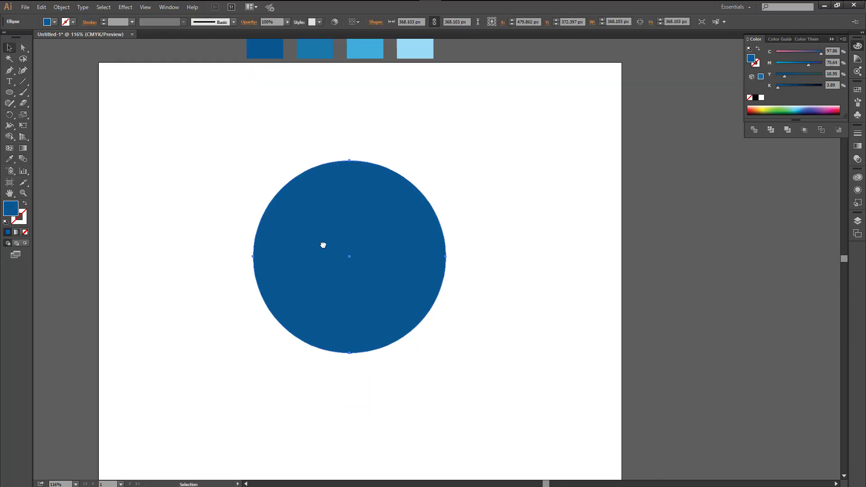
pyautogui.click(323, 246)
pyautogui.click(62, 7)
pyautogui.click(79, 153)
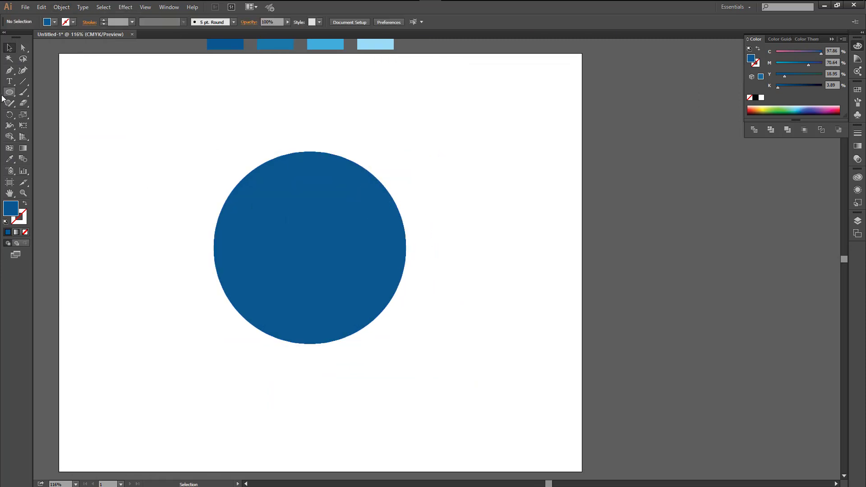
pyautogui.press('l')
pyautogui.moveTo(438, 178)
pyautogui.mouseDown()
pyautogui.moveTo(472, 224)
pyautogui.moveTo(543, 208)
pyautogui.moveTo(549, 215)
pyautogui.moveTo(582, 185)
pyautogui.mouseUp()
pyautogui.hotkey('ctrl', 'z')
# Step: Draw a dark blue leaf shape with two pointed ends, about 174 px wide and 73 px high, right of the circle
pyautogui.press('p')
pyautogui.click(437, 220)
pyautogui.moveTo(437, 219); pyautogui.dragTo(399, 266)
pyautogui.press('v')
pyautogui.click(524, 199)
pyautogui.scroll(4, 524, 200)
# Step: Add three anchor points to the shape's upper edge to form a cupid's bow dip, and fill it dark red with M 100, Y 100, K 36
pyautogui.moveTo(10, 71); pyautogui.dragTo(41, 81)
pyautogui.click(385, 214)
pyautogui.click(412, 215)
pyautogui.click(23, 48)
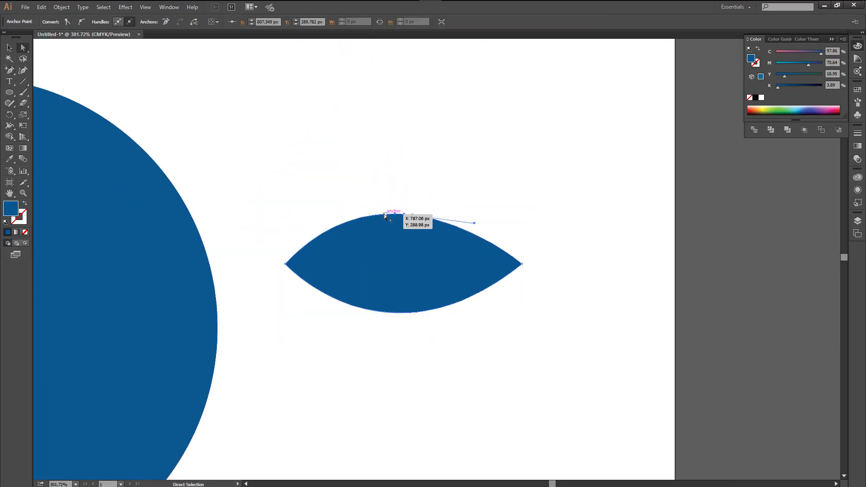
pyautogui.click(9, 70)
pyautogui.click(399, 214)
pyautogui.click(23, 48)
pyautogui.moveTo(399, 214); pyautogui.dragTo(377, 214)
pyautogui.moveTo(413, 215); pyautogui.dragTo(532, 183)
pyautogui.press('v')
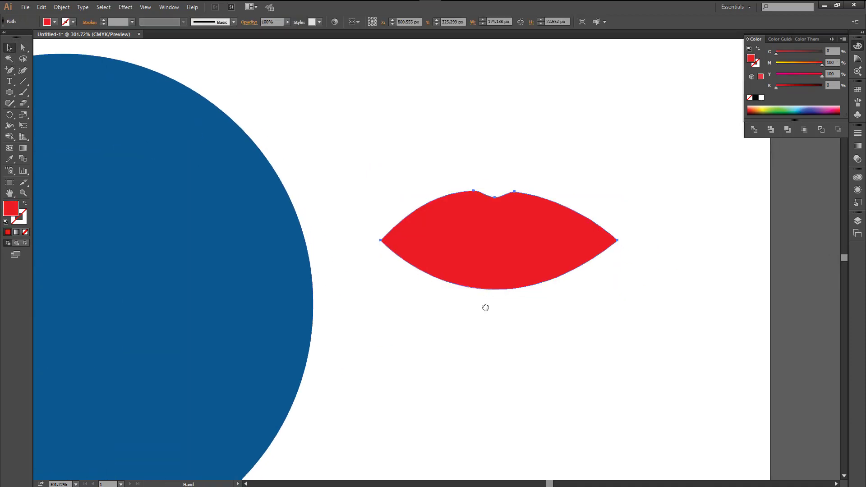
pyautogui.moveTo(777, 87); pyautogui.dragTo(793, 87)
# Step: Create a gradient mesh with 3 rows and 3 columns on the red lips
pyautogui.click(63, 9)
pyautogui.click(103, 134)
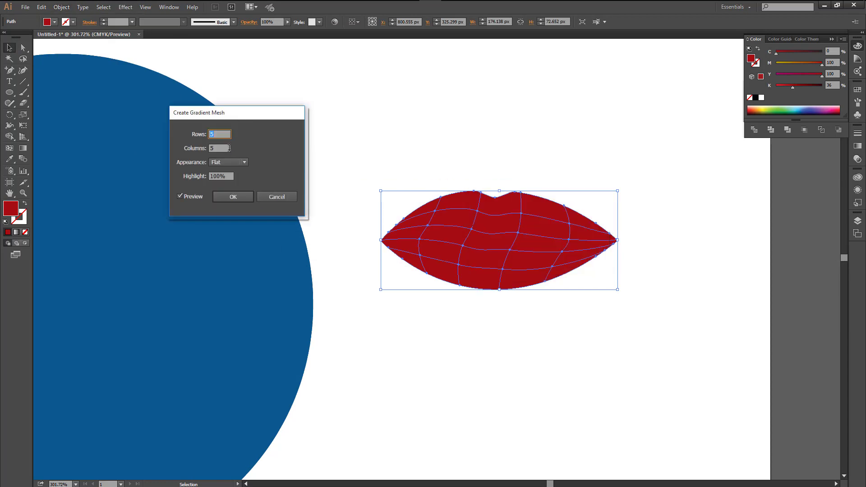
pyautogui.write('3')
pyautogui.press('Tab')
pyautogui.write('3')
pyautogui.click(233, 197)
# Step: Try to adjust the upper left mesh point of the lips with the Direct Selection tool
pyautogui.press('a')
pyautogui.click(359, 185)
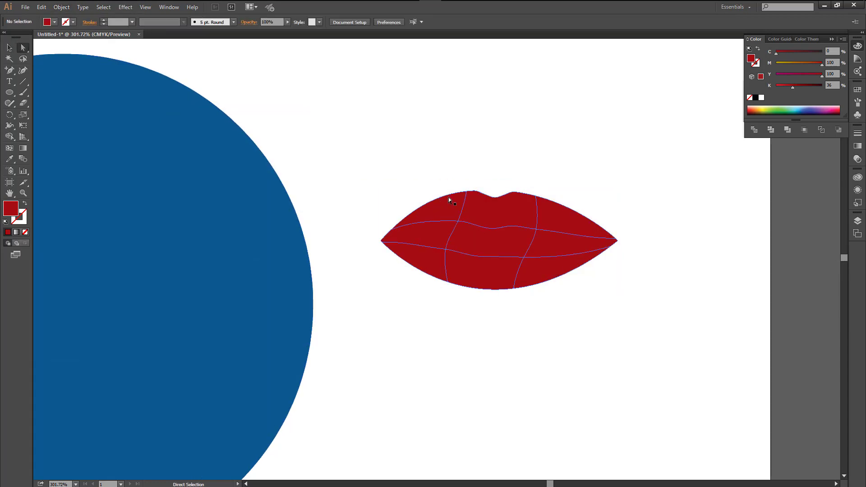
pyautogui.click(450, 199)
pyautogui.click(458, 221)
pyautogui.moveTo(486, 223); pyautogui.dragTo(491, 216)
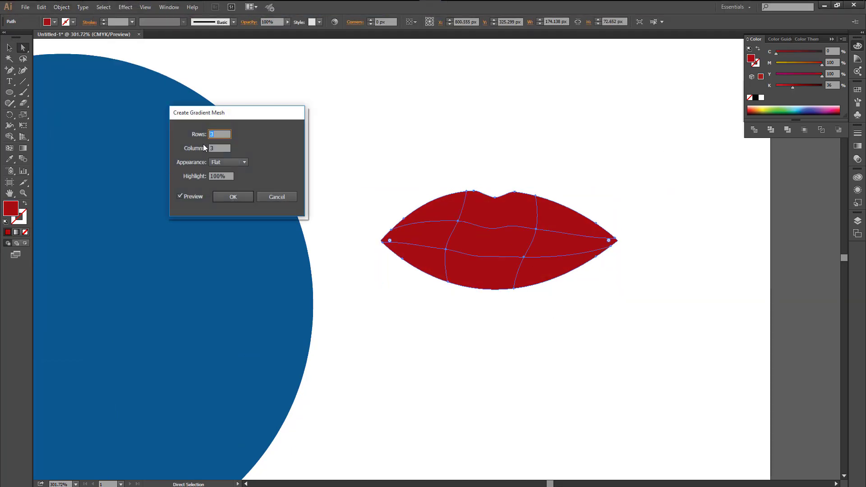
# Step: Create a flat gradient mesh with 4 rows and 3 columns on the red lips
pyautogui.write('4')
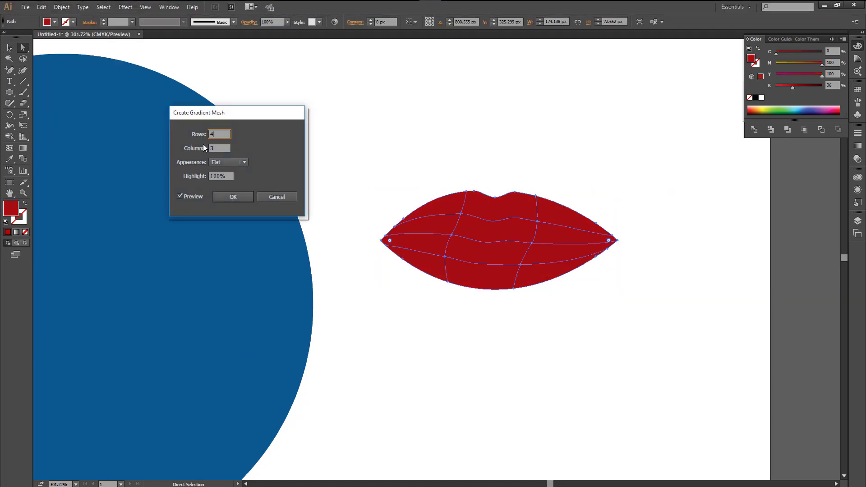
pyautogui.press('Tab')
pyautogui.write('4')
pyautogui.moveTo(217, 148); pyautogui.dragTo(190, 148)
pyautogui.press('Return')
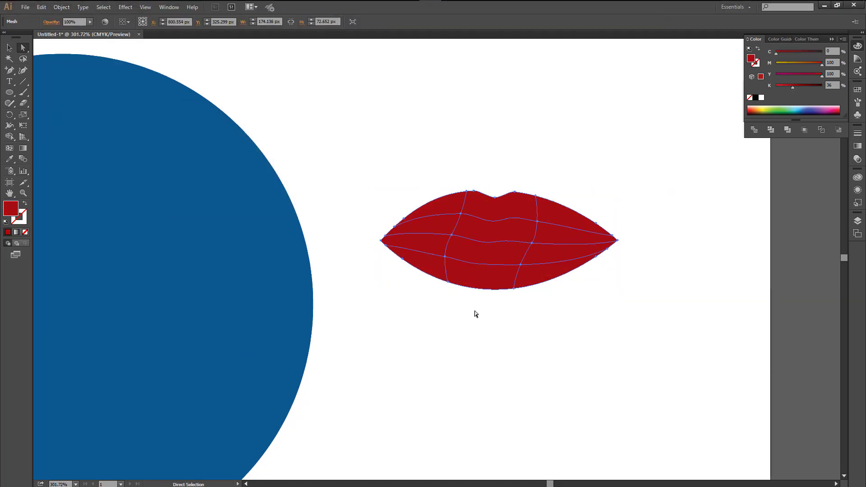
# Step: Recolour the lips' upper and lower inner mesh rows orange-red with 0% black and about 88% magenta, and shift both rows slightly upward
pyautogui.click(530, 218)
pyautogui.moveTo(793, 87); pyautogui.dragTo(752, 90)
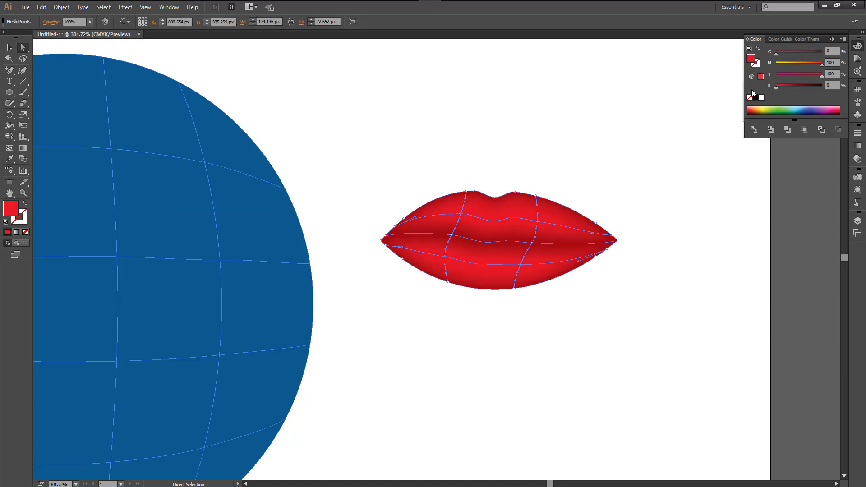
pyautogui.moveTo(822, 65); pyautogui.dragTo(816, 66)
pyautogui.moveTo(479, 265); pyautogui.dragTo(480, 259)
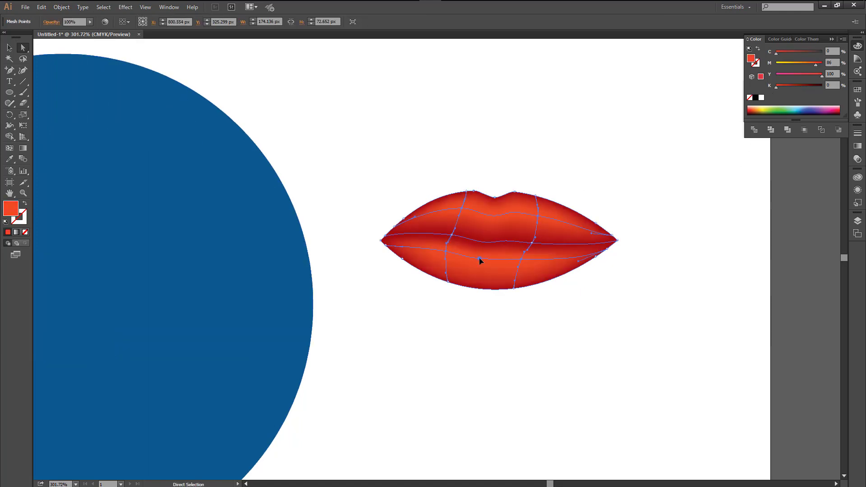
# Step: Darken the two mesh points on the lips' centre line to a deep red with about 48% black
pyautogui.click(532, 243)
pyautogui.moveTo(802, 88); pyautogui.dragTo(793, 87)
pyautogui.click(452, 235)
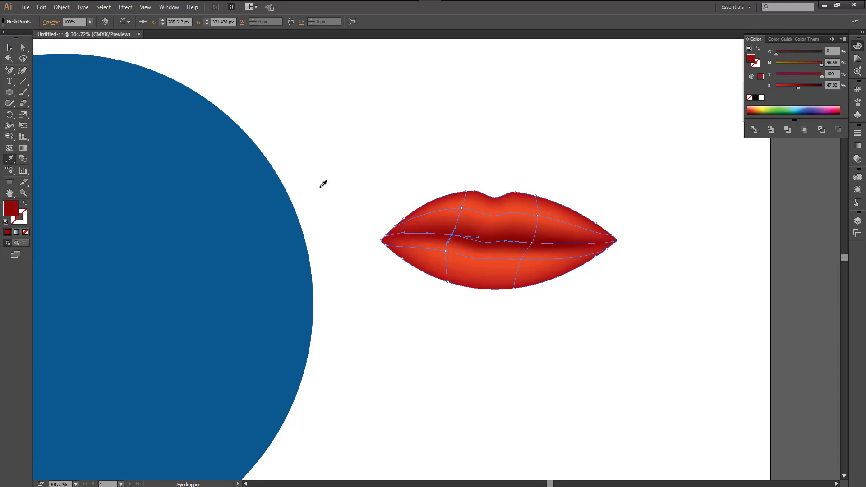
# Step: Pull the lips' right corner slightly outward, and try the same on the left corner but undo it
pyautogui.press('a')
pyautogui.moveTo(618, 240); pyautogui.dragTo(629, 245)
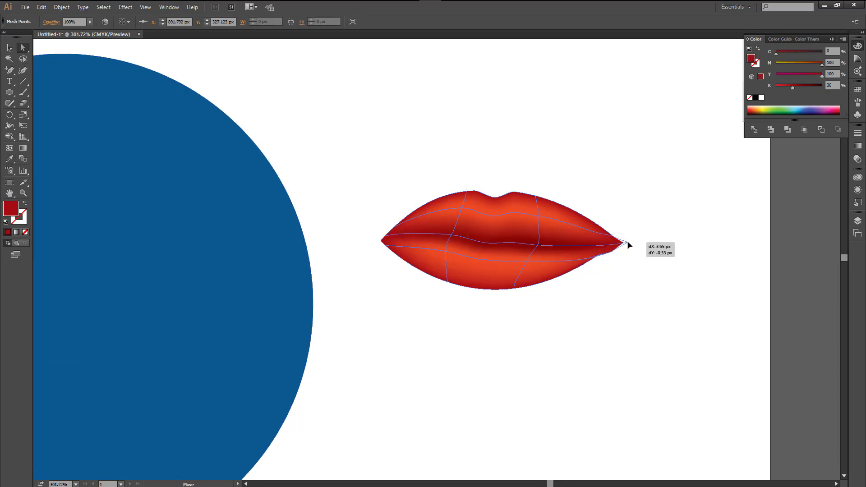
pyautogui.moveTo(382, 243); pyautogui.dragTo(372, 241)
pyautogui.click(432, 323)
pyautogui.hotkey('ctrl', 'z')
pyautogui.hotkey('ctrl', 'z')
# Step: Adjust the lips' lower outline near the right corner by pulling its mesh handle slightly outward
pyautogui.click(485, 351)
pyautogui.press('v')
pyautogui.moveTo(485, 351); pyautogui.dragTo(522, 359)
pyautogui.click(645, 262)
pyautogui.press('a')
pyautogui.click(637, 269)
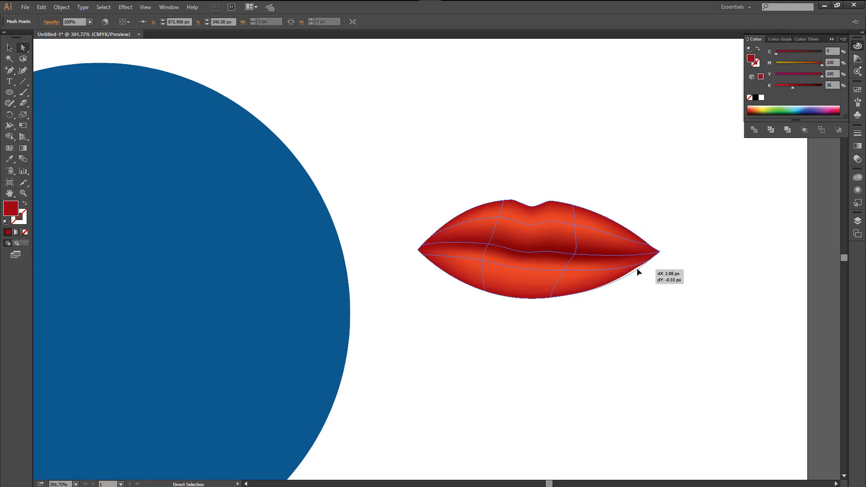
# Step: Move the red lips onto the lower part of the blue circle and lock them in place
pyautogui.press('v')
pyautogui.moveTo(585, 252); pyautogui.dragTo(697, 255)
pyautogui.moveTo(697, 243); pyautogui.dragTo(386, 330)
pyautogui.moveTo(322, 371); pyautogui.dragTo(526, 258)
pyautogui.moveTo(525, 257); pyautogui.dragTo(410, 335)
pyautogui.moveTo(413, 332); pyautogui.dragTo(356, 339)
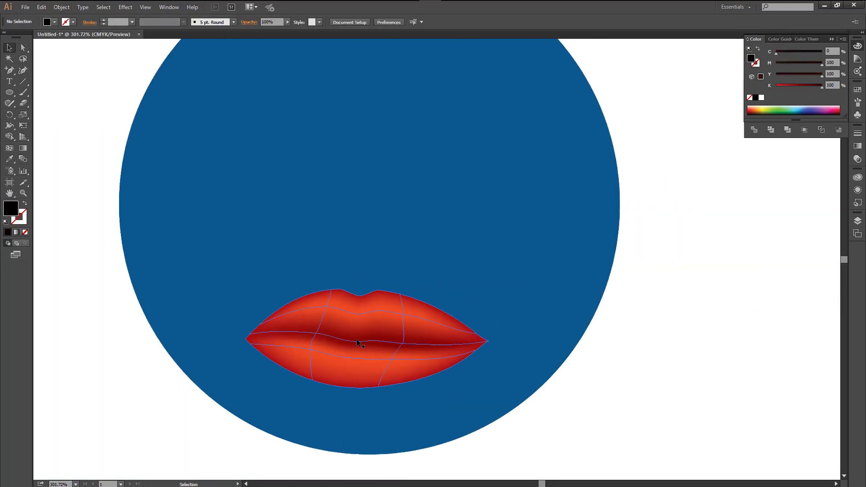
pyautogui.click(356, 341)
pyautogui.click(61, 7)
pyautogui.click(198, 62)
pyautogui.moveTo(314, 220); pyautogui.dragTo(321, 253)
pyautogui.scroll(-1, 207, 221)
pyautogui.moveTo(207, 222); pyautogui.dragTo(165, 235)
pyautogui.scroll(1, 164, 235)
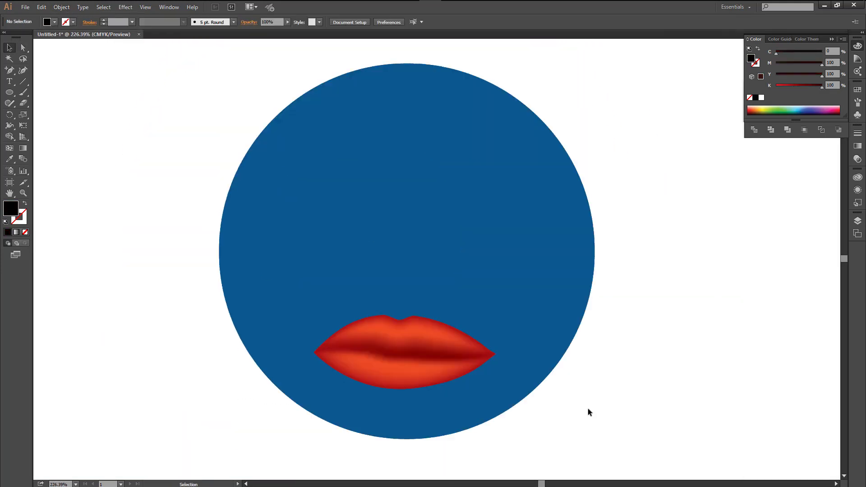
pyautogui.moveTo(590, 412); pyautogui.dragTo(571, 418)
# Step: Draw an upright ellipse about 110 by 164 px beside the blue circle and fill it grey with 37% black
pyautogui.press('a')
pyautogui.click(388, 271)
pyautogui.click(88, 92)
pyautogui.moveTo(271, 226); pyautogui.dragTo(390, 216)
pyautogui.press('l')
pyautogui.moveTo(122, 107); pyautogui.dragTo(234, 275)
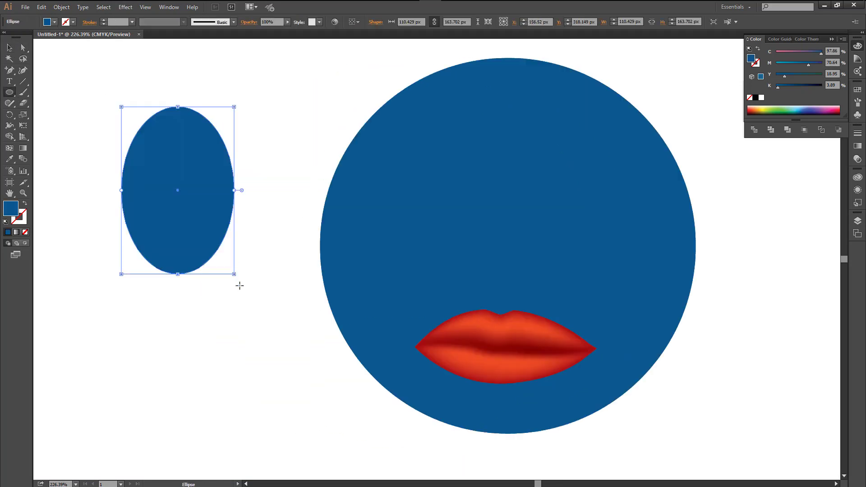
pyautogui.click(762, 98)
pyautogui.moveTo(776, 85); pyautogui.dragTo(795, 89)
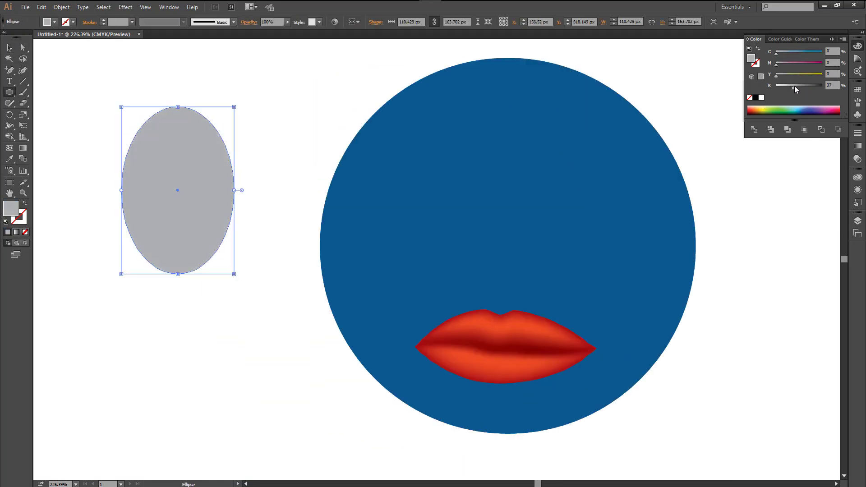
# Step: Create a flat gradient mesh with 3 rows and 3 columns on the grey ellipse and turn its inner mesh points white
pyautogui.click(62, 7)
pyautogui.click(81, 120)
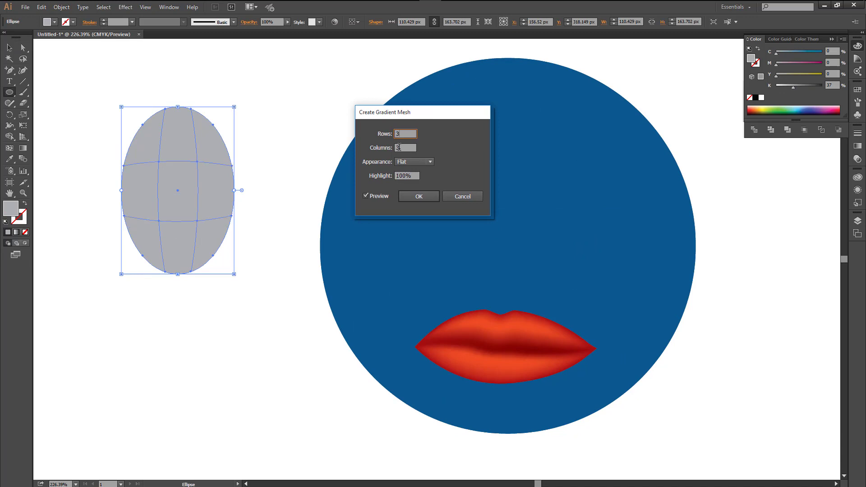
pyautogui.click(419, 196)
pyautogui.press('ctrl')
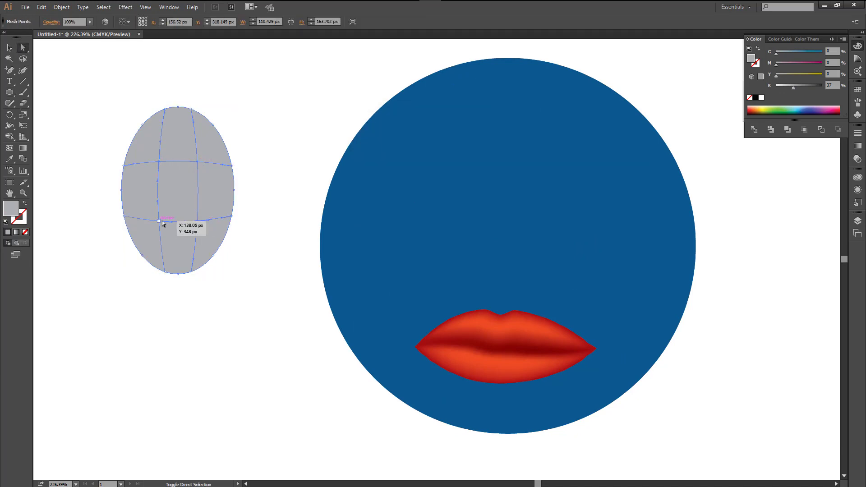
pyautogui.click(10, 49)
pyautogui.click(114, 211)
# Step: Draw a circle in the lower part of the white eye and fill it black as the pupil
pyautogui.click(10, 92)
pyautogui.moveTo(96, 159)
pyautogui.mouseDown()
pyautogui.moveTo(191, 236)
pyautogui.moveTo(189, 247)
pyautogui.mouseUp()
pyautogui.click(9, 50)
pyautogui.click(756, 97)
pyautogui.click(232, 291)
pyautogui.moveTo(232, 291); pyautogui.dragTo(234, 319)
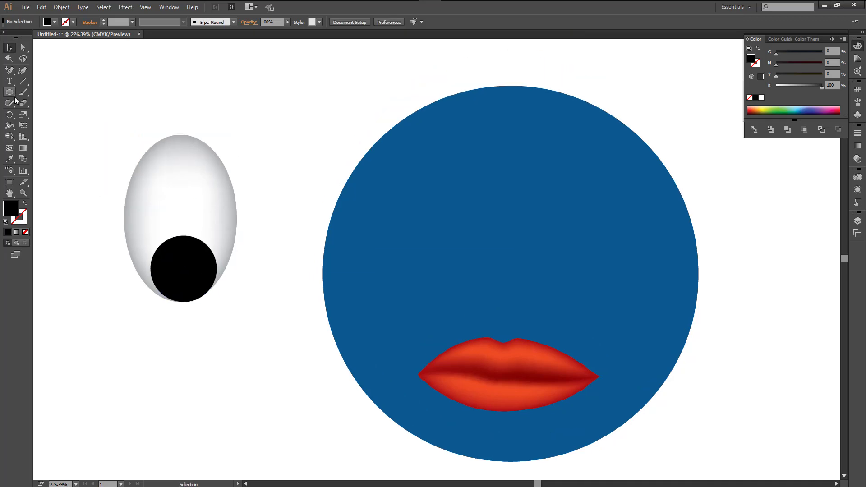
# Step: Add a small white highlight dot on the pupil and group all parts of the eye
pyautogui.click(11, 92)
pyautogui.moveTo(201, 274); pyautogui.dragTo(208, 281)
pyautogui.click(9, 48)
pyautogui.moveTo(251, 129); pyautogui.dragTo(125, 341)
pyautogui.hotkey('ctrl', 'g')
# Step: Place the eye group on the face at a reduced size and duplicate it beside itself as the second eye
pyautogui.moveTo(192, 216); pyautogui.dragTo(443, 218)
pyautogui.moveTo(376, 138); pyautogui.dragTo(401, 176)
pyautogui.moveTo(288, 186); pyautogui.dragTo(221, 182)
pyautogui.moveTo(375, 221); pyautogui.dragTo(437, 216)
pyautogui.click(357, 218)
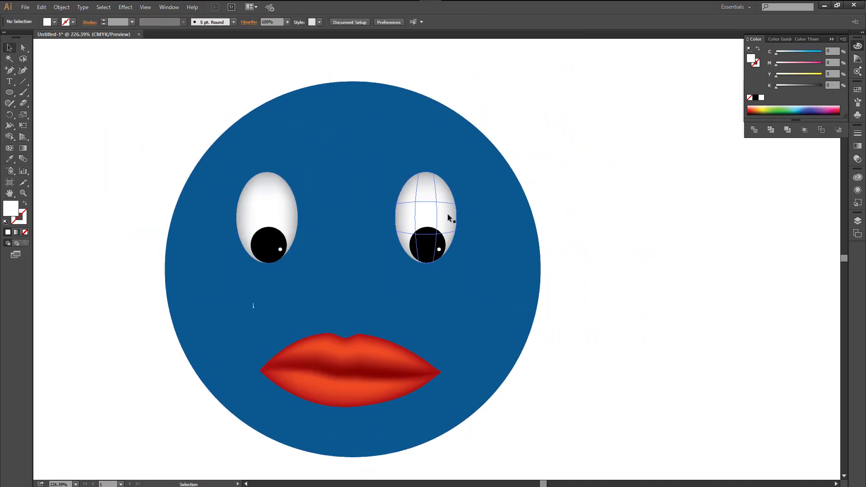
# Step: Select both eye groups on the face and lock them
pyautogui.moveTo(247, 219); pyautogui.dragTo(265, 185)
pyautogui.click(265, 186)
pyautogui.keyDown('shift'); pyautogui.click(429, 185); pyautogui.keyUp('shift')
pyautogui.click(61, 8)
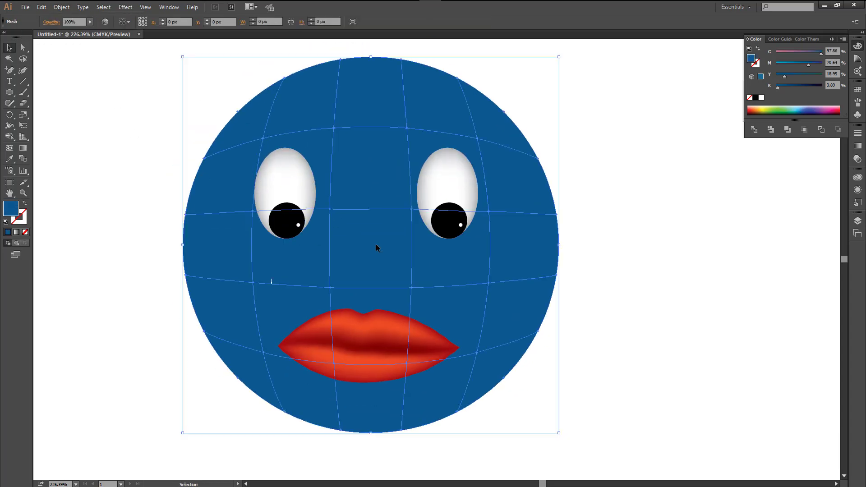
# Step: Recolour the forehead row of the circle's mesh with the second blue swatch and its two centre points with the lighter third swatch
pyautogui.hotkey('ctrl', '1')
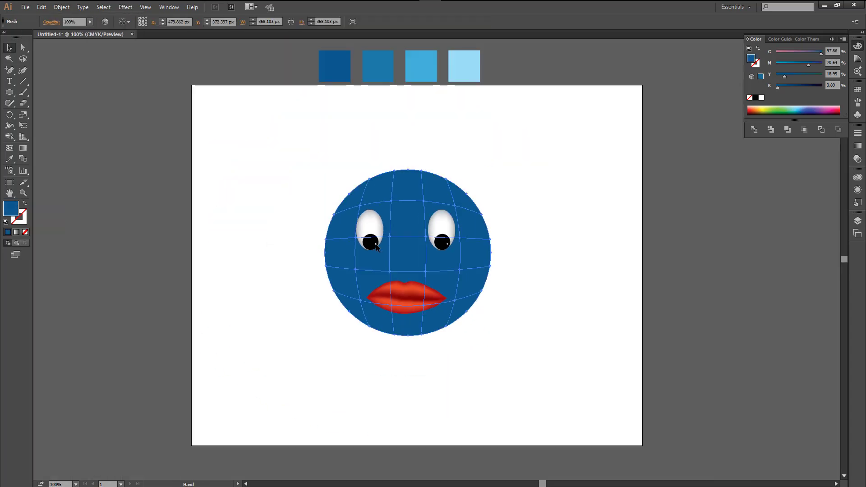
pyautogui.hotkey('shift', 'ctrl', 'a')
pyautogui.press('a')
pyautogui.click(343, 227)
pyautogui.keyDown('shift'); pyautogui.click(376, 226); pyautogui.keyUp('shift')
pyautogui.press('i')
pyautogui.click(336, 84)
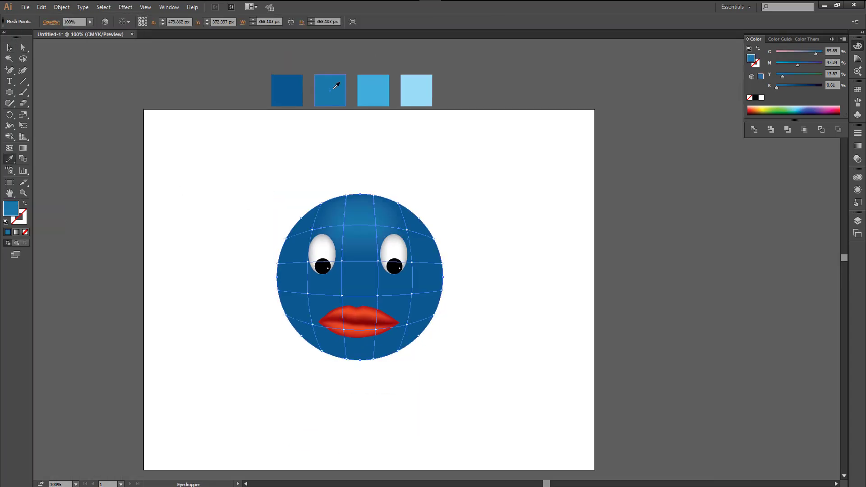
pyautogui.press('a')
pyautogui.click(313, 230)
pyautogui.keyDown('shift'); pyautogui.click(407, 231); pyautogui.keyUp('shift')
pyautogui.press('i')
pyautogui.click(331, 90)
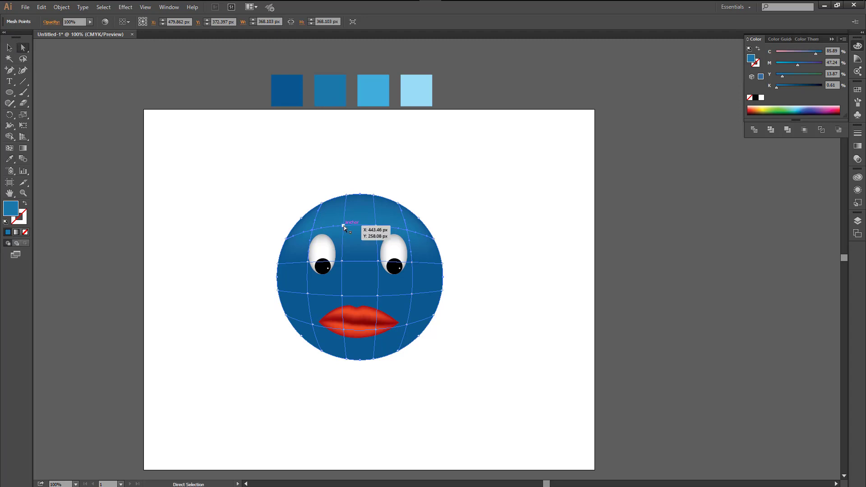
pyautogui.click(360, 83)
# Step: Recolour the mesh points in the circle's cheek row with the second blue swatch
pyautogui.click(24, 48)
pyautogui.click(308, 294)
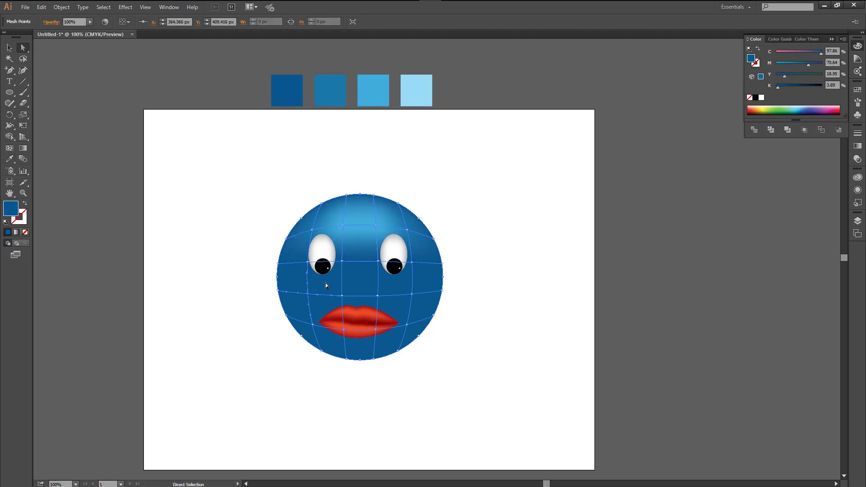
pyautogui.press('i')
pyautogui.click(366, 93)
pyautogui.click(331, 94)
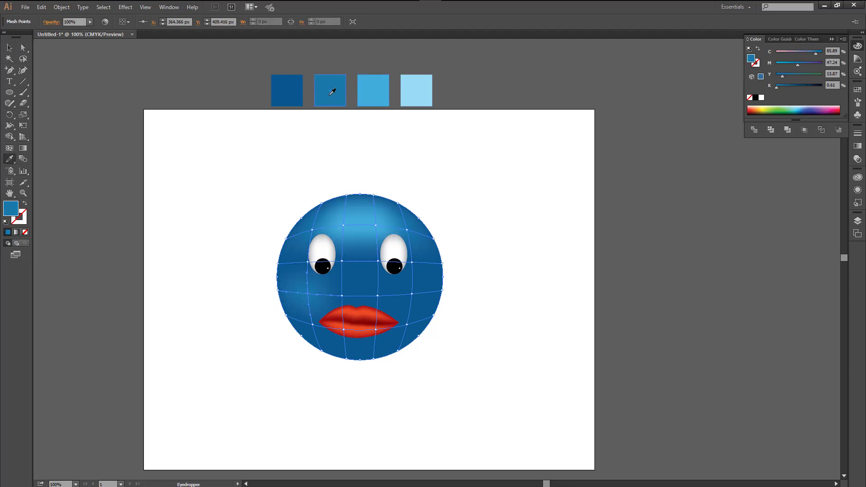
pyautogui.keyDown('shift'); pyautogui.click(413, 294); pyautogui.keyUp('shift')
pyautogui.press('i')
pyautogui.click(363, 91)
pyautogui.click(322, 105)
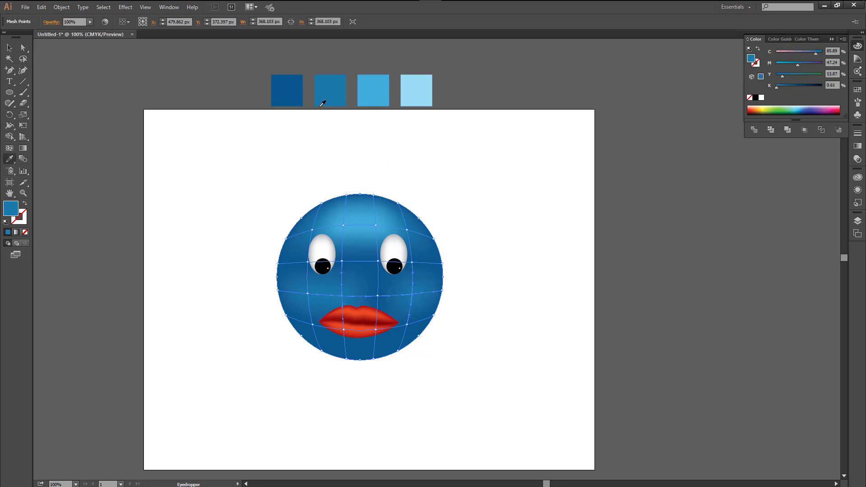
# Step: Lighten the mesh points on the two cheeks with the third blue swatch
pyautogui.keyDown('shift'); pyautogui.click(413, 294); pyautogui.keyUp('shift')
pyautogui.press('i')
pyautogui.click(375, 91)
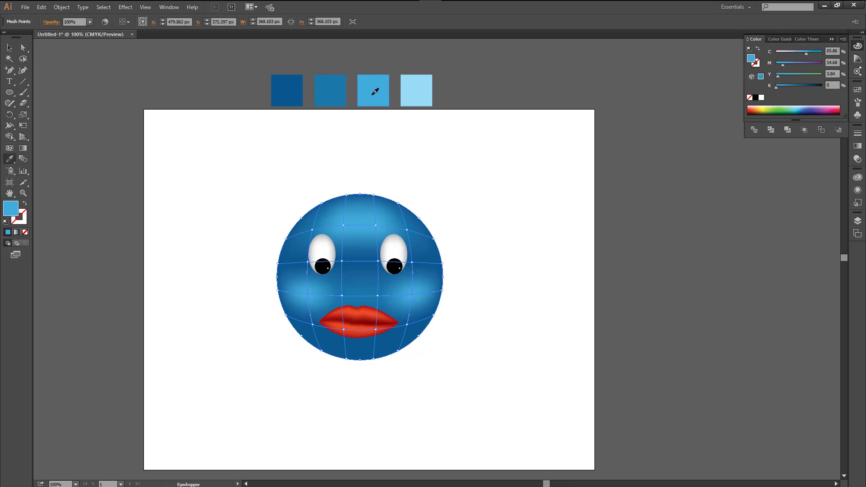
# Step: Shift the mesh point behind the left eye slightly inward and darken it with 17% black
pyautogui.moveTo(311, 264); pyautogui.dragTo(318, 262)
pyautogui.moveTo(786, 89); pyautogui.dragTo(785, 87)
pyautogui.scroll(-2, 483, 291)
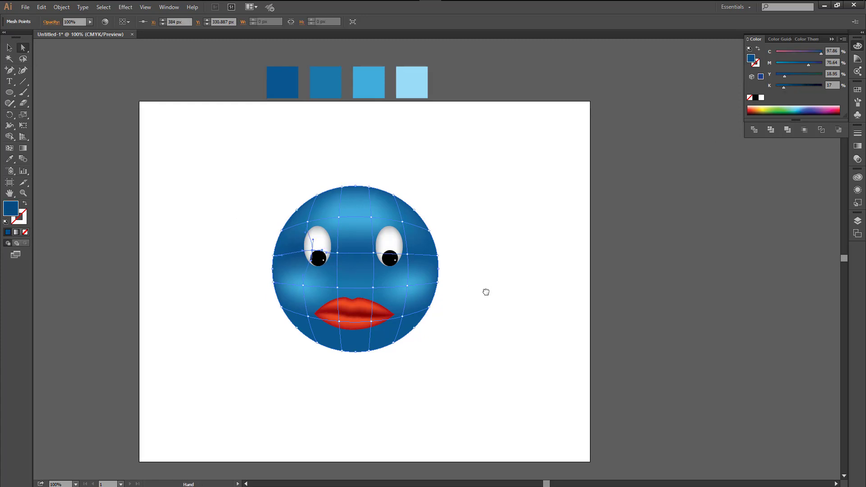
# Step: Recolour the two mesh points beside the mouth corners with the second blue swatch
pyautogui.click(311, 306)
pyautogui.keyDown('shift'); pyautogui.click(405, 306); pyautogui.keyUp('shift')
pyautogui.press('i')
pyautogui.click(335, 74)
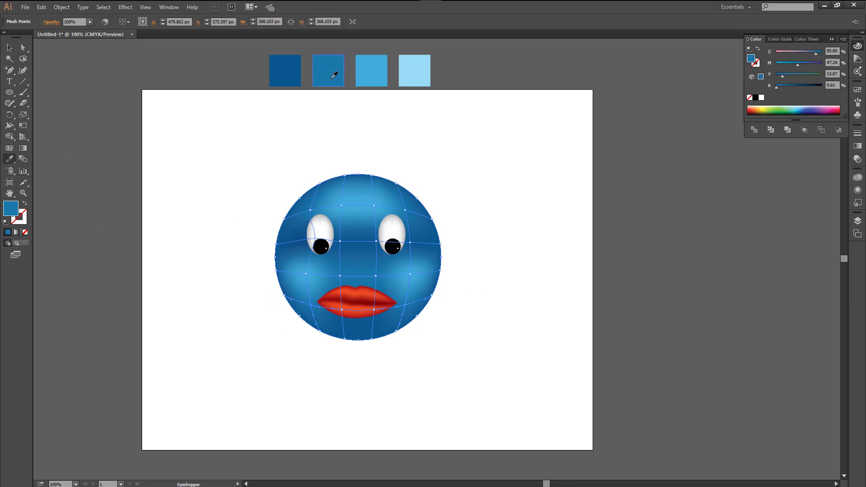
# Step: Try to add an anchor point on the mesh line left of the left eye and set it to 30% black
pyautogui.press('a')
pyautogui.click(312, 140)
pyautogui.moveTo(311, 139); pyautogui.dragTo(304, 146)
pyautogui.click(307, 246)
pyautogui.moveTo(264, 169); pyautogui.dragTo(501, 354)
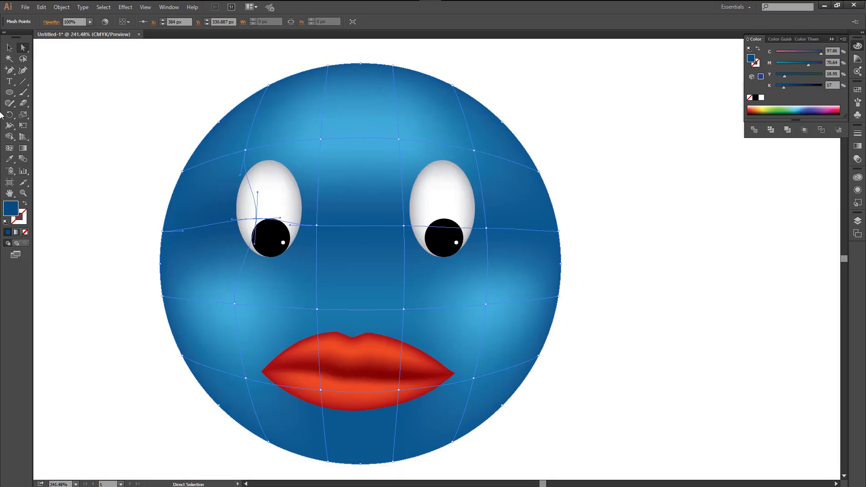
pyautogui.click(10, 70)
pyautogui.click(205, 225)
pyautogui.click(23, 48)
pyautogui.click(113, 145)
pyautogui.click(204, 225)
pyautogui.moveTo(777, 53); pyautogui.dragTo(790, 52)
pyautogui.hotkey('ctrl', '-')
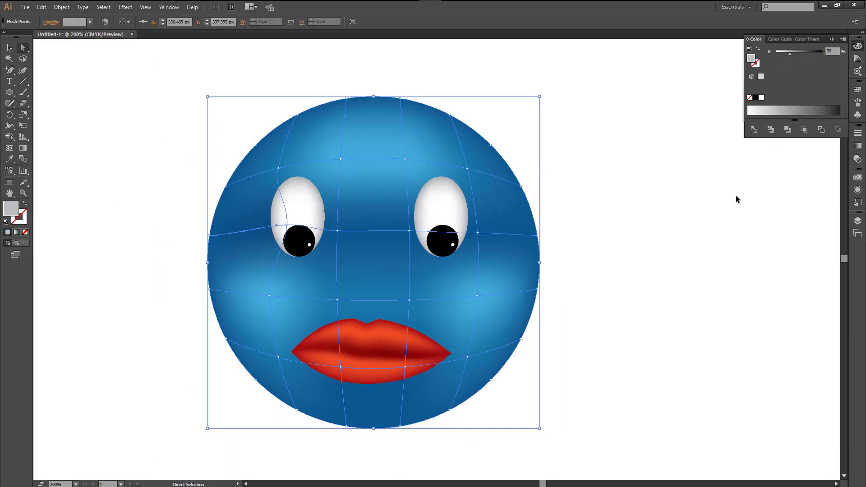
# Step: Add a mesh column left of the left eye and colour its new point with the second blue swatch
pyautogui.moveTo(146, 141); pyautogui.dragTo(511, 350)
pyautogui.click(254, 234)
pyautogui.scroll(-2, 237, 240)
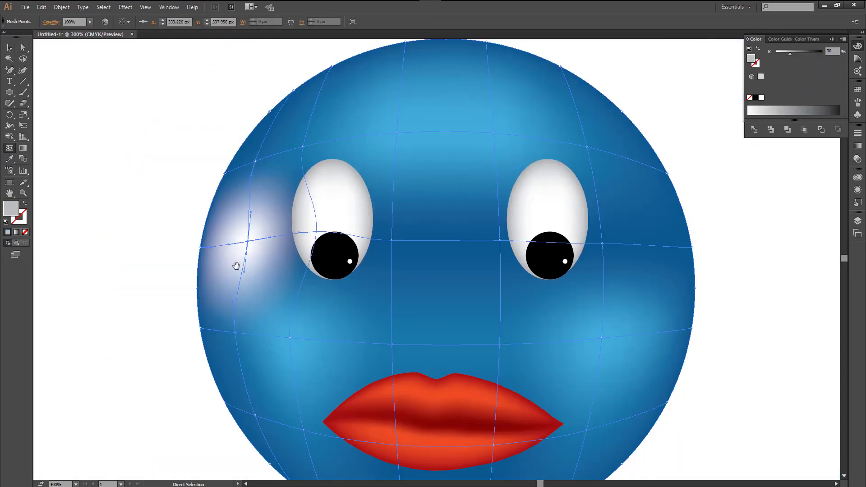
pyautogui.moveTo(271, 263); pyautogui.dragTo(214, 327)
pyautogui.scroll(-2, 406, 280)
pyautogui.press('i')
pyautogui.click(366, 47)
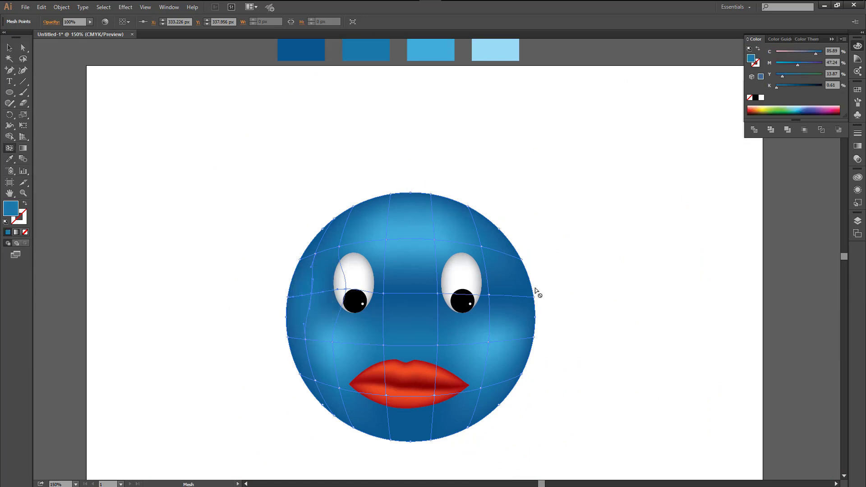
# Step: Add a matching mesh point in the same blue between the right eye and the circle's right edge
pyautogui.click(510, 296)
pyautogui.click(9, 48)
pyautogui.click(204, 238)
pyautogui.moveTo(204, 238); pyautogui.dragTo(142, 177)
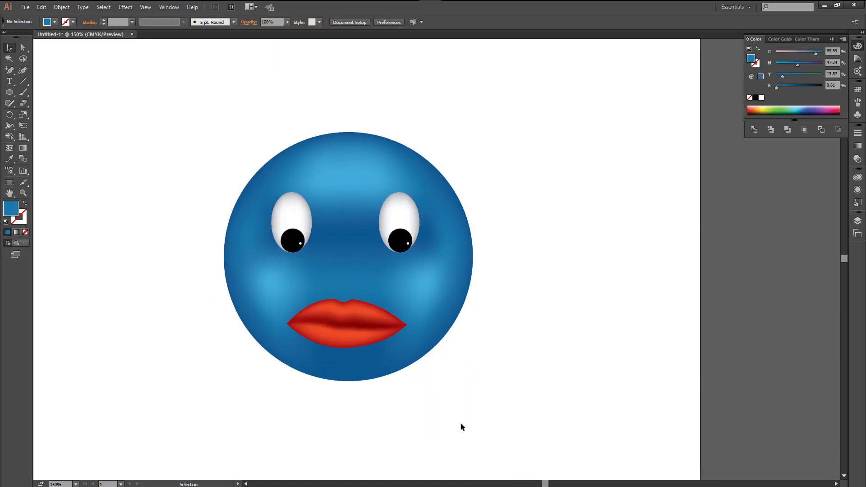
# Step: Move the two centre mesh points behind the lower lip inward and darken them with 39% black
pyautogui.moveTo(327, 335); pyautogui.dragTo(335, 357)
pyautogui.keyDown('shift'); pyautogui.click(333, 330); pyautogui.keyUp('shift')
pyautogui.moveTo(778, 87); pyautogui.dragTo(794, 88)
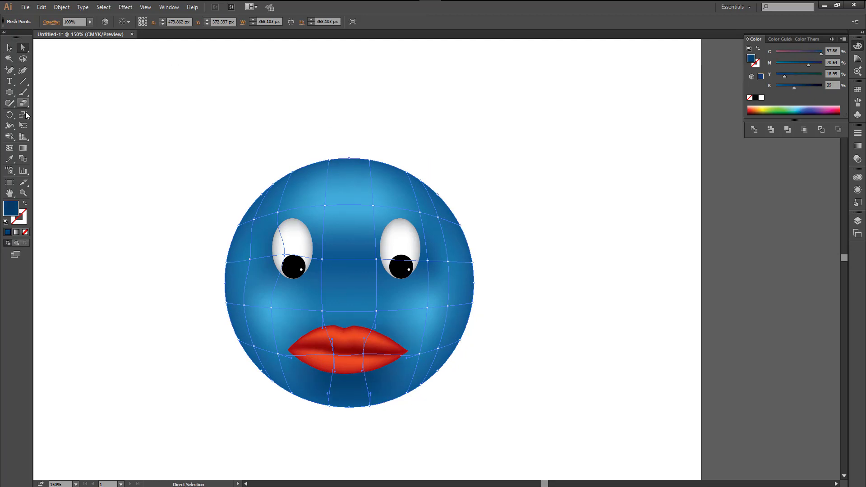
# Step: Add mesh lines across the face around the right eye, and try sampling another colour for the new point but undo it
pyautogui.moveTo(534, 288); pyautogui.dragTo(540, 288)
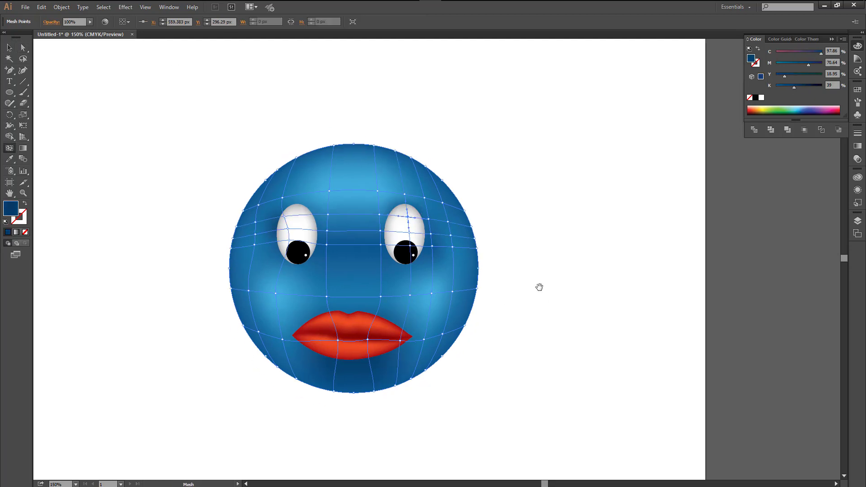
pyautogui.moveTo(487, 201); pyautogui.dragTo(487, 218)
pyautogui.press('i')
pyautogui.click(286, 312)
pyautogui.hotkey('ctrl', 'z')
pyautogui.hotkey('ctrl', 'z')
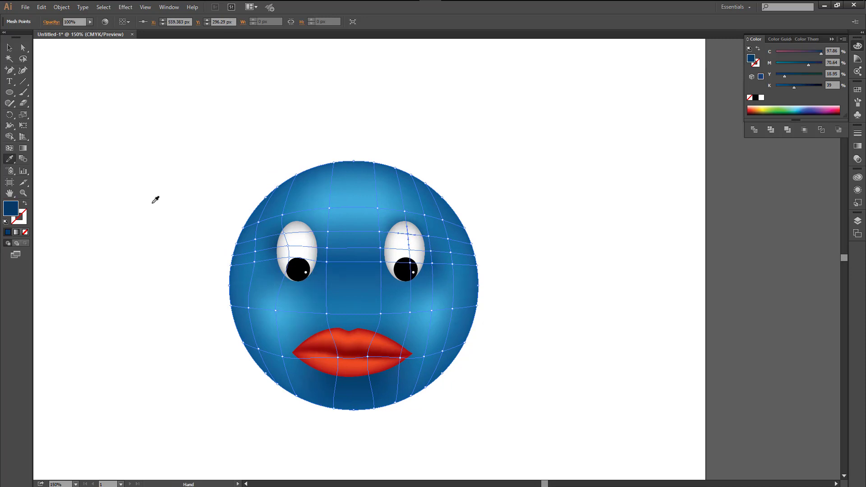
pyautogui.press('v')
pyautogui.click(155, 202)
pyautogui.moveTo(175, 233); pyautogui.dragTo(136, 196)
pyautogui.click(346, 350)
pyautogui.click(522, 375)
pyautogui.moveTo(522, 376); pyautogui.dragTo(525, 391)
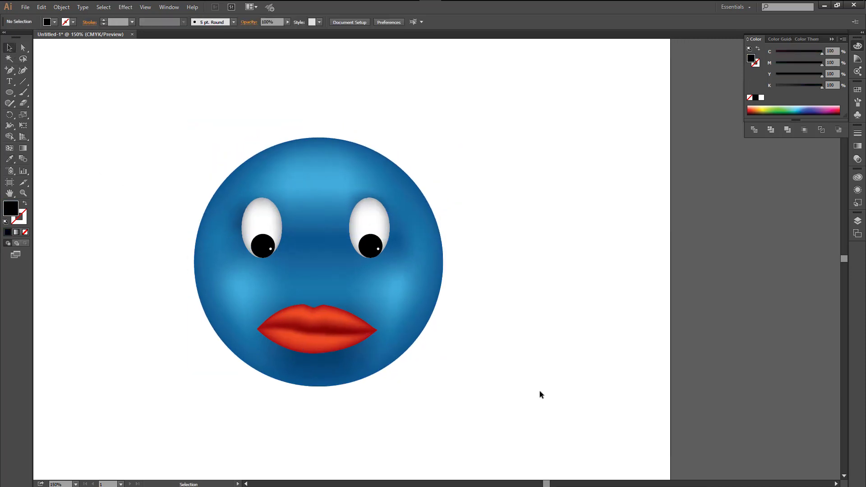
# Step: Reposition the mesh points beside the right eye and on the right cheek to reshape the cheek's highlight
pyautogui.press('a')
pyautogui.click(224, 226)
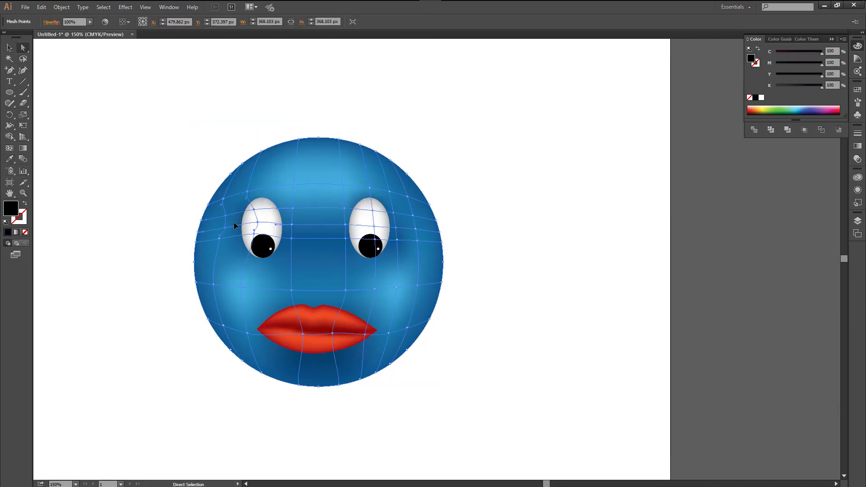
pyautogui.moveTo(405, 247); pyautogui.dragTo(399, 244)
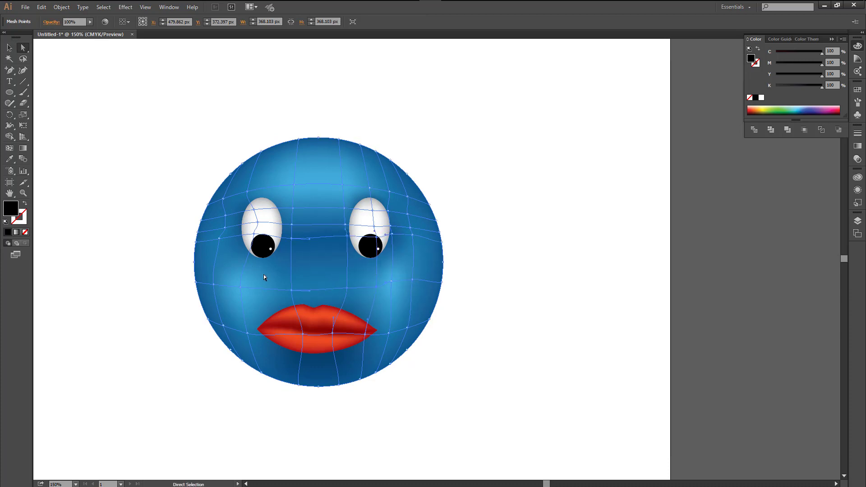
pyautogui.click(185, 241)
pyautogui.moveTo(185, 240); pyautogui.dragTo(181, 267)
pyautogui.hotkey('ctrl', '-')
pyautogui.hotkey('ctrl', '-')
pyautogui.moveTo(311, 184); pyautogui.dragTo(480, 383)
pyautogui.moveTo(407, 142); pyautogui.dragTo(362, 166)
pyautogui.click(432, 279)
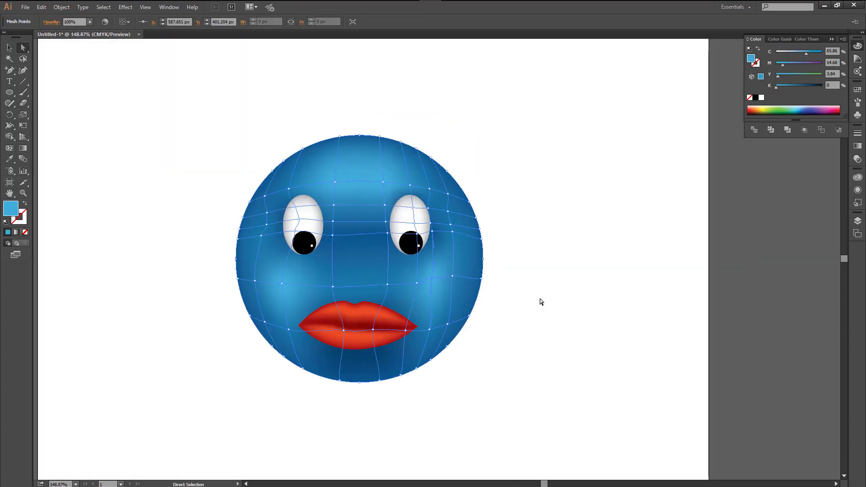
# Step: Try resampling the colour of the right cheek's mesh point, undo it, and clear the selection
pyautogui.moveTo(540, 299); pyautogui.dragTo(517, 369)
pyautogui.press('i')
pyautogui.click(414, 65)
pyautogui.hotkey('ctrl', 'z')
pyautogui.moveTo(397, 135); pyautogui.dragTo(398, 105)
pyautogui.press('v')
pyautogui.click(127, 197)
pyautogui.moveTo(126, 197); pyautogui.dragTo(121, 176)
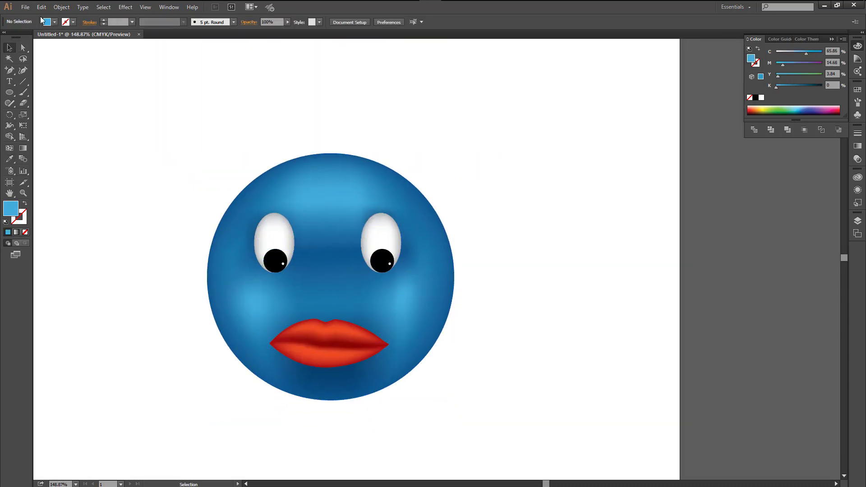
# Step: Unlock all objects and lock only the blue face mesh
pyautogui.click(61, 7)
pyautogui.click(86, 70)
pyautogui.moveTo(303, 182); pyautogui.dragTo(312, 164)
pyautogui.click(321, 164)
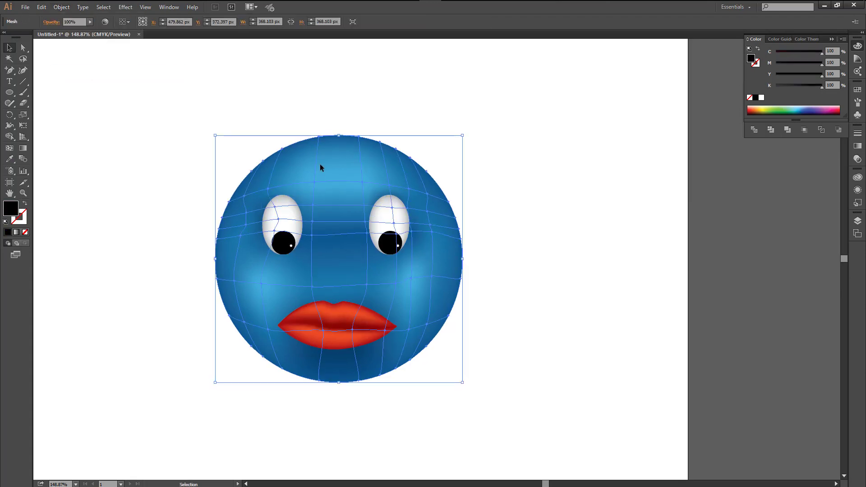
pyautogui.click(63, 7)
pyautogui.moveTo(72, 60)
pyautogui.click(194, 61)
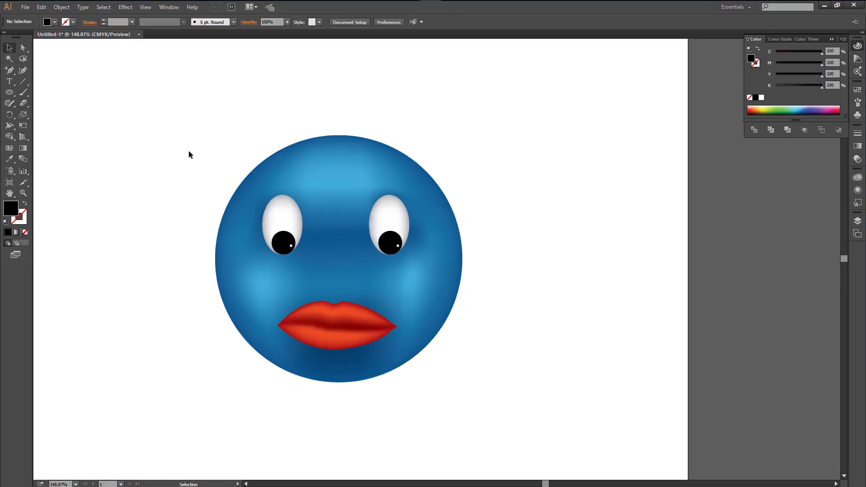
# Step: Draw a closed black shape around the lips with the Pen tool, slightly larger than their outline
pyautogui.click(334, 333)
pyautogui.moveTo(231, 245); pyautogui.dragTo(487, 386)
pyautogui.click(450, 418)
pyautogui.moveTo(177, 290); pyautogui.dragTo(355, 373)
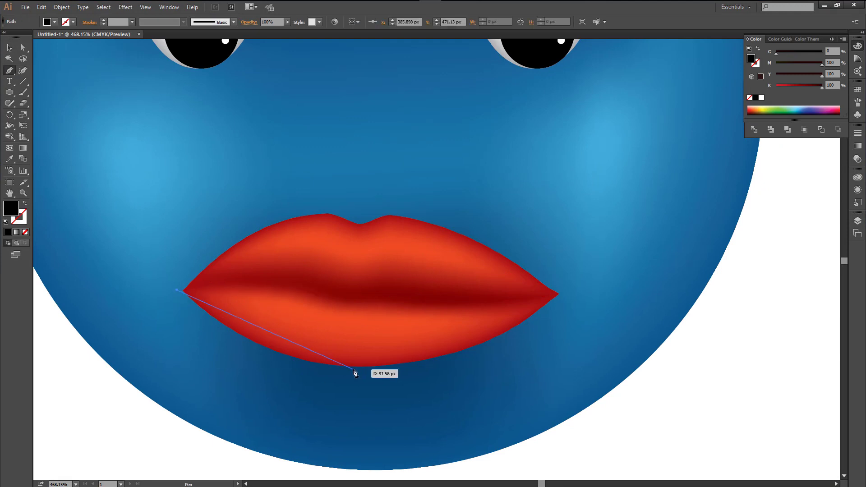
pyautogui.moveTo(451, 378); pyautogui.dragTo(453, 379)
pyautogui.moveTo(564, 295); pyautogui.dragTo(521, 263)
pyautogui.moveTo(400, 211); pyautogui.dragTo(314, 206)
pyautogui.moveTo(98, 377); pyautogui.dragTo(97, 380)
# Step: Set the blending mode of the black lip-shaped path to Multiply
pyautogui.click(10, 48)
pyautogui.click(857, 159)
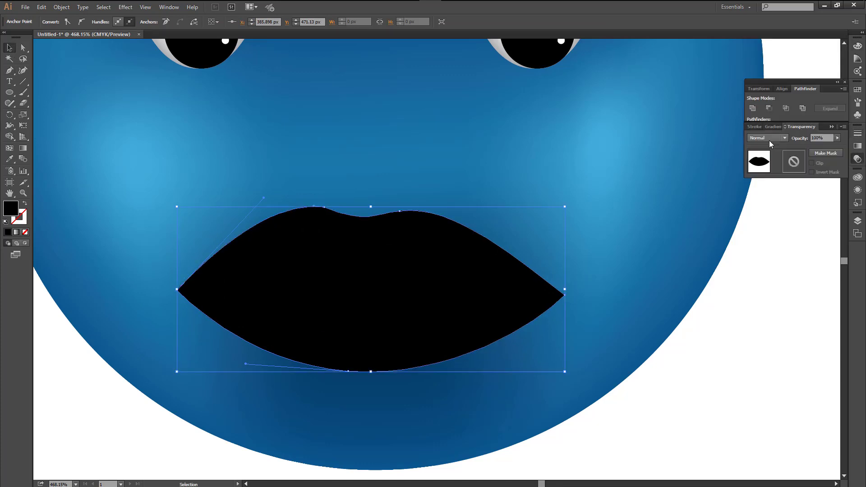
pyautogui.click(769, 139)
pyautogui.click(763, 168)
# Step: Try sending the black lip-shaped path to the back of the stacking order, and undo it
pyautogui.click(389, 309)
pyautogui.rightClick(357, 282)
pyautogui.moveTo(384, 410)
pyautogui.click(480, 440)
pyautogui.click(661, 446)
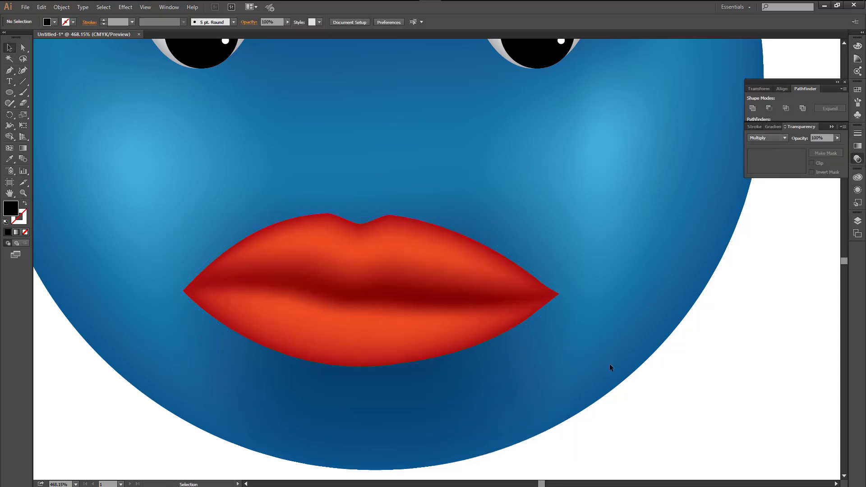
pyautogui.click(510, 334)
pyautogui.hotkey('ctrl', 'z')
# Step: Move the black path behind the lips and lower its opacity to 9%
pyautogui.hotkey('ctrl', '[')
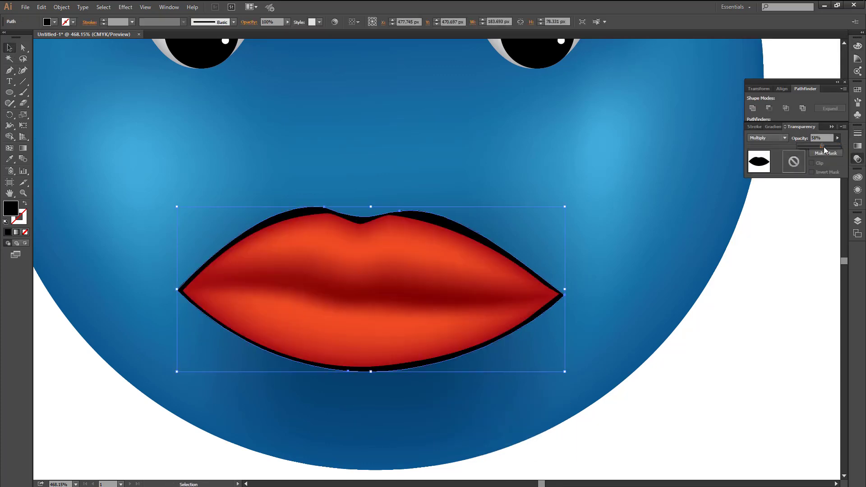
pyautogui.moveTo(824, 150); pyautogui.dragTo(804, 150)
# Step: Apply a Gaussian Blur with a 9.9 pixel radius to the path behind the lips and clear the selection
pyautogui.click(125, 7)
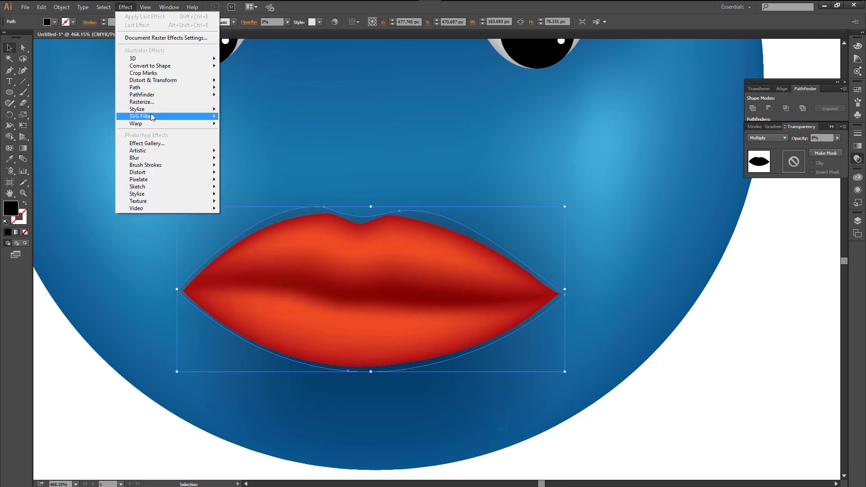
pyautogui.moveTo(149, 156)
pyautogui.click(257, 157)
pyautogui.moveTo(388, 215); pyautogui.dragTo(550, 198)
pyautogui.moveTo(595, 220); pyautogui.dragTo(578, 221)
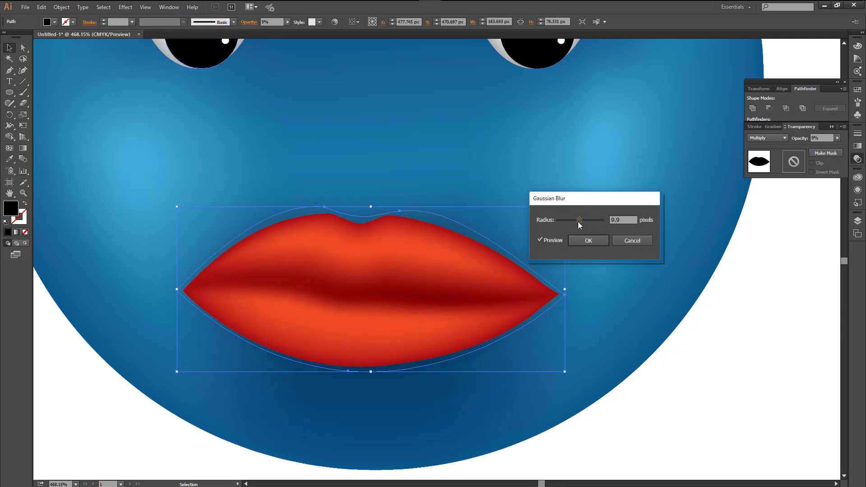
pyautogui.click(588, 240)
pyautogui.click(692, 350)
# Step: Draw a small pointed black shape over the right corner of the lips with the Pen tool
pyautogui.hotkey('ctrl', '-')
pyautogui.hotkey('ctrl', '-')
pyautogui.hotkey('ctrl', '-')
pyautogui.moveTo(692, 344); pyautogui.dragTo(615, 375)
pyautogui.moveTo(243, 194); pyautogui.dragTo(506, 385)
pyautogui.press('p')
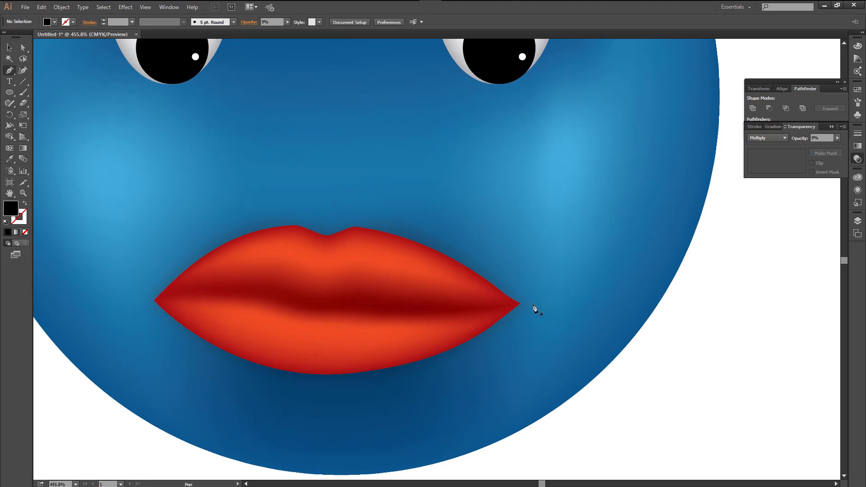
pyautogui.click(538, 303)
pyautogui.moveTo(488, 281); pyautogui.dragTo(450, 255)
pyautogui.click(489, 282)
pyautogui.click(494, 325)
pyautogui.click(538, 303)
# Step: Set the corner shape to Multiply at 37% opacity and move it behind the lips
pyautogui.press('v')
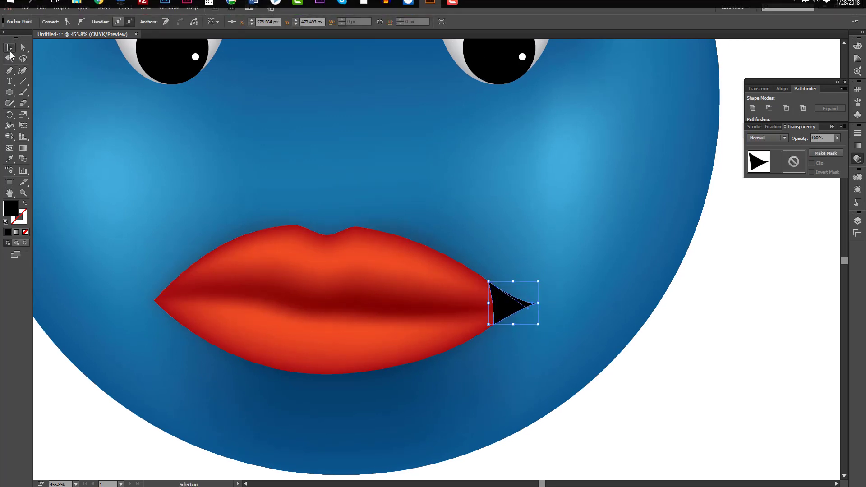
pyautogui.click(785, 137)
pyautogui.click(767, 161)
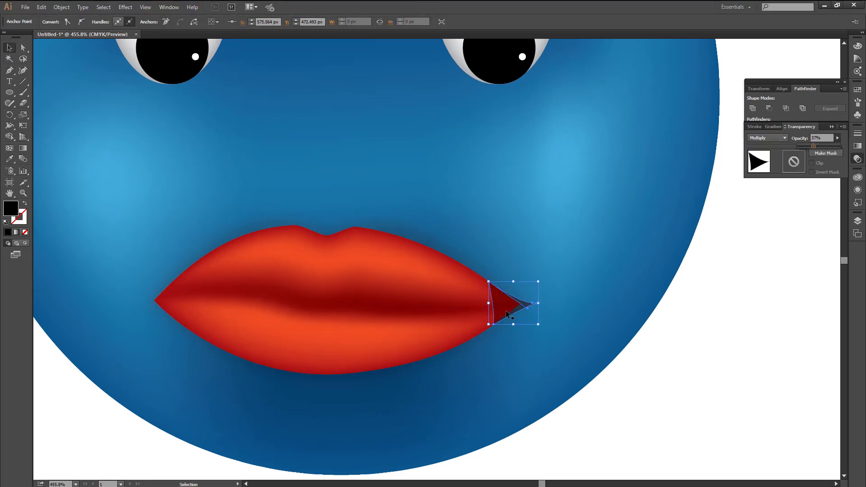
pyautogui.click(621, 414)
pyautogui.click(519, 306)
pyautogui.hotkey('ctrl', '[')
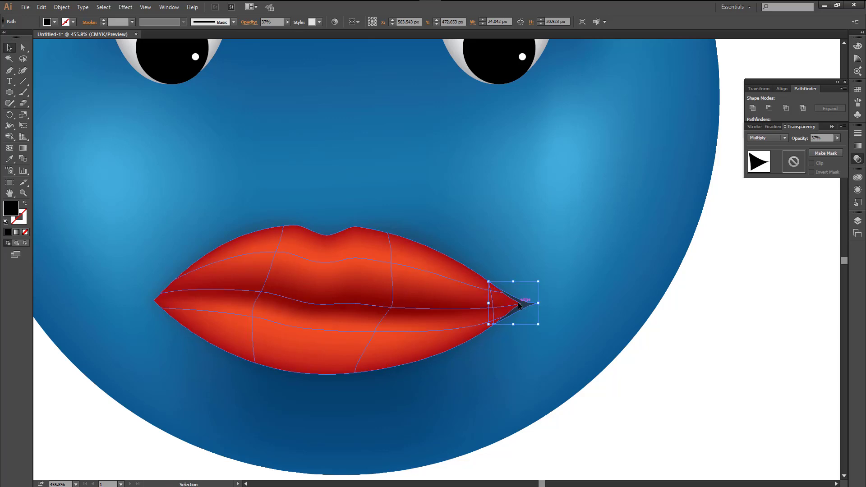
pyautogui.click(658, 402)
# Step: Apply a Gaussian Blur with a 9.9 pixel radius to the shadow shape at the lips' right corner
pyautogui.moveTo(658, 404); pyautogui.dragTo(706, 369)
pyautogui.click(574, 269)
pyautogui.click(125, 7)
pyautogui.moveTo(135, 154)
pyautogui.click(253, 155)
pyautogui.moveTo(564, 198); pyautogui.dragTo(488, 117)
pyautogui.click(471, 158)
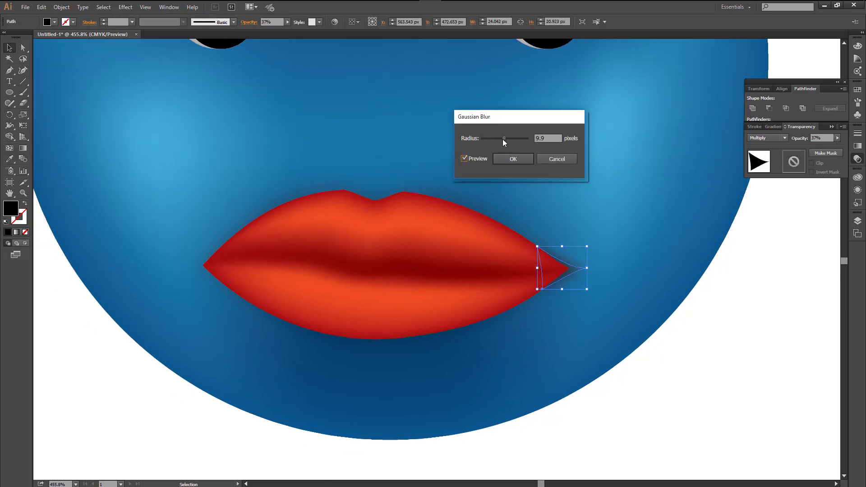
pyautogui.press('Return')
# Step: Mirror a copy of the blurred corner shadow to the lips' left corner and clear the selection
pyautogui.click(9, 116)
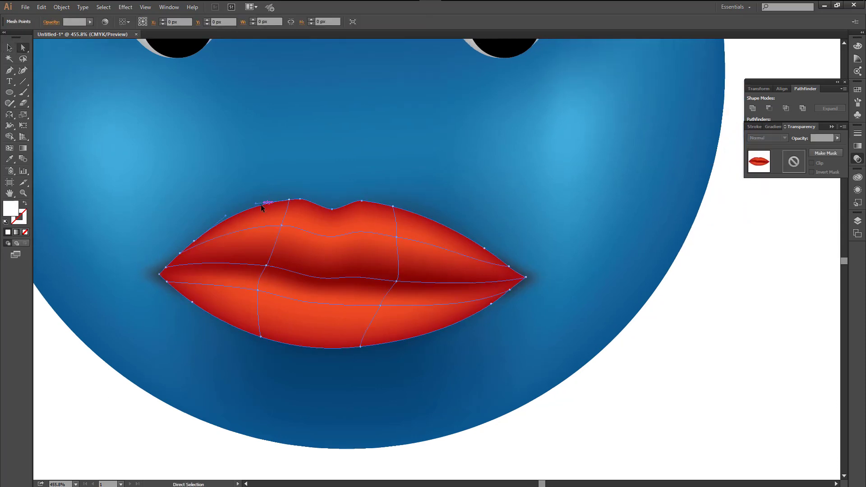
pyautogui.click(9, 233)
pyautogui.click(123, 384)
pyautogui.moveTo(138, 372); pyautogui.dragTo(147, 367)
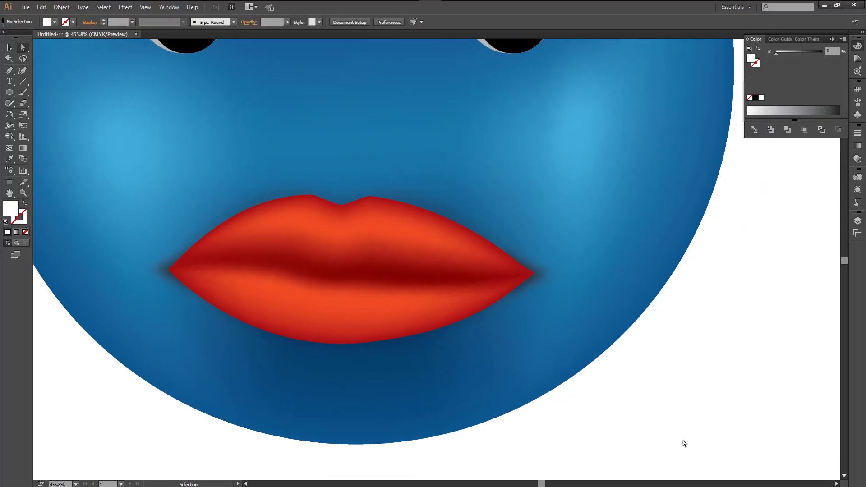
# Step: Place a copy of the left eye's white mesh on the empty canvas left of the face
pyautogui.hotkey('ctrl', '-')
pyautogui.hotkey('ctrl', '-')
pyautogui.hotkey('ctrl', '-')
pyautogui.hotkey('ctrl', '-')
pyautogui.hotkey('ctrl', '-')
pyautogui.moveTo(416, 199); pyautogui.dragTo(322, 233)
pyautogui.moveTo(266, 169); pyautogui.dragTo(501, 369)
pyautogui.moveTo(163, 100); pyautogui.dragTo(442, 371)
pyautogui.moveTo(371, 163); pyautogui.dragTo(278, 236)
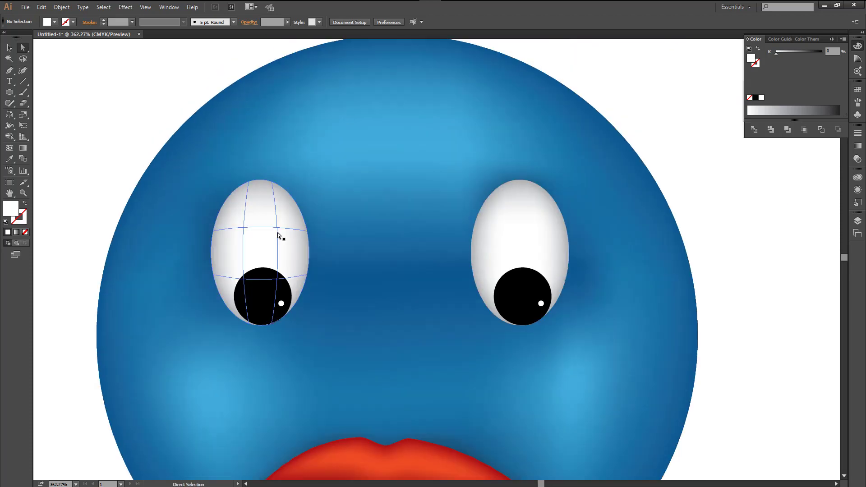
pyautogui.press('v')
pyautogui.click(236, 218)
pyautogui.keyDown('shift'); pyautogui.click(261, 293); pyautogui.keyUp('shift')
pyautogui.keyDown('shift'); pyautogui.click(281, 304); pyautogui.keyUp('shift')
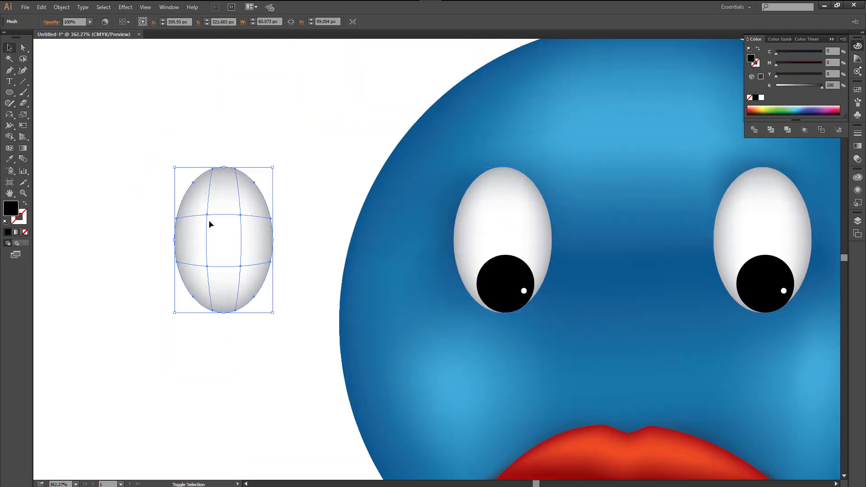
# Step: Delete the inner mesh points of the copied eye white, leaving a plain grey ellipse
pyautogui.click(155, 165)
pyautogui.click(218, 220)
pyautogui.click(241, 266)
pyautogui.press('Delete')
pyautogui.click(229, 241)
pyautogui.press('.')
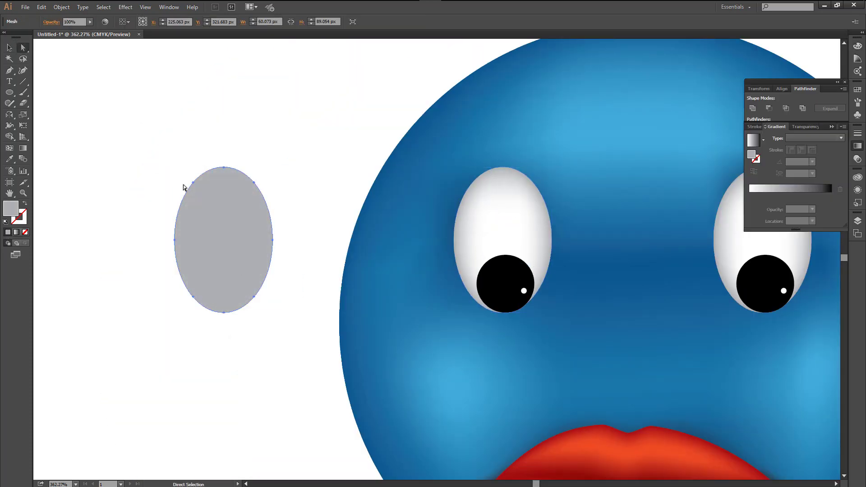
# Step: Move the grey ellipse onto the left eye
pyautogui.rightClick(212, 195)
pyautogui.click(9, 48)
pyautogui.moveTo(213, 236); pyautogui.dragTo(494, 239)
# Step: Apply a blur effect to the grey ellipse on the left eye and change its blending mode
pyautogui.click(125, 7)
pyautogui.moveTo(145, 159)
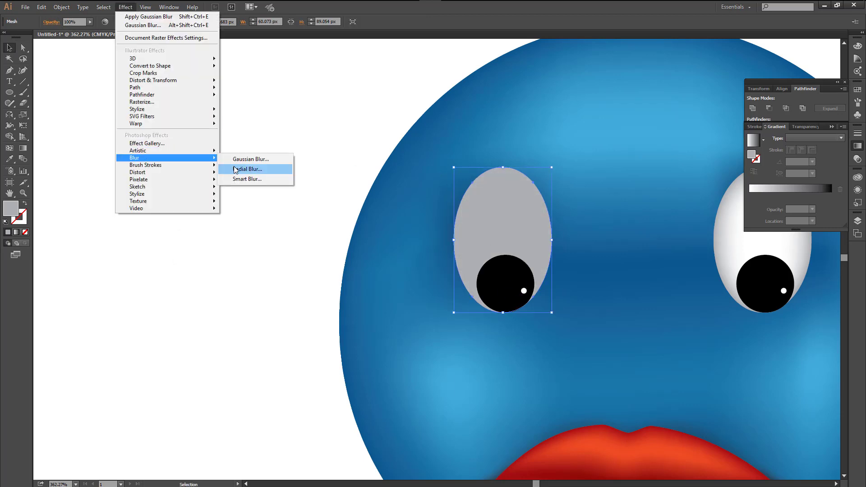
pyautogui.click(242, 170)
pyautogui.click(514, 159)
pyautogui.click(805, 127)
pyautogui.click(768, 138)
pyautogui.click(770, 171)
pyautogui.moveTo(547, 189); pyautogui.dragTo(706, 197)
pyautogui.moveTo(232, 106); pyautogui.dragTo(109, 88)
pyautogui.click(110, 88)
# Step: Draw a curved teardrop-shaped leg about 191 px wide and 223 px high below the face with the Pen tool
pyautogui.hotkey('ctrl', '-')
pyautogui.hotkey('ctrl', '-')
pyautogui.hotkey('ctrl', '-')
pyautogui.moveTo(247, 243); pyautogui.dragTo(410, 280)
pyautogui.press('p')
pyautogui.click(335, 272)
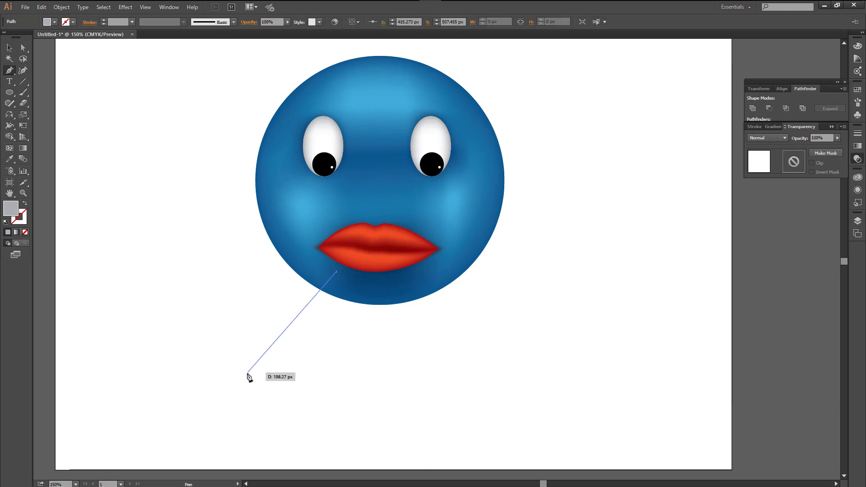
pyautogui.moveTo(248, 373); pyautogui.dragTo(165, 390)
pyautogui.moveTo(342, 369); pyautogui.dragTo(303, 353)
pyautogui.click(336, 272)
pyautogui.press('v')
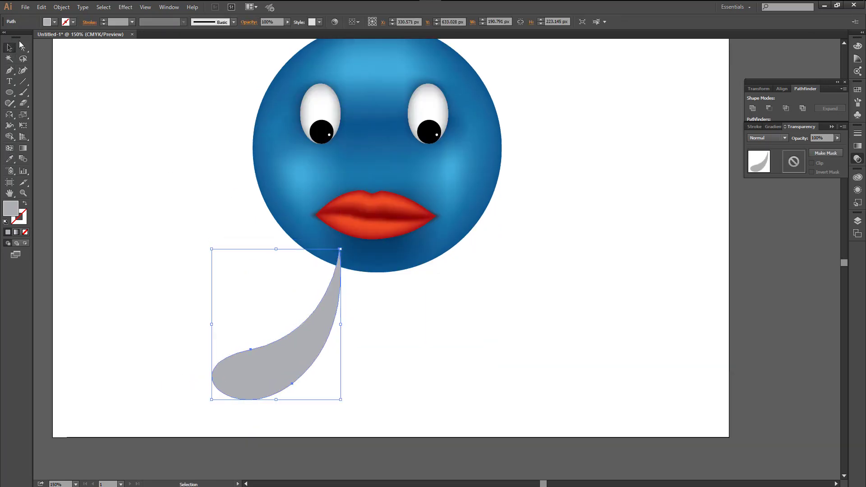
# Step: Fill the leg with the darkest blue swatch and add a light blue mesh point in its rounded end
pyautogui.hotkey('ctrl', '-')
pyautogui.moveTo(235, 229); pyautogui.dragTo(197, 227)
pyautogui.hotkey('ctrl', '-')
pyautogui.click(336, 84)
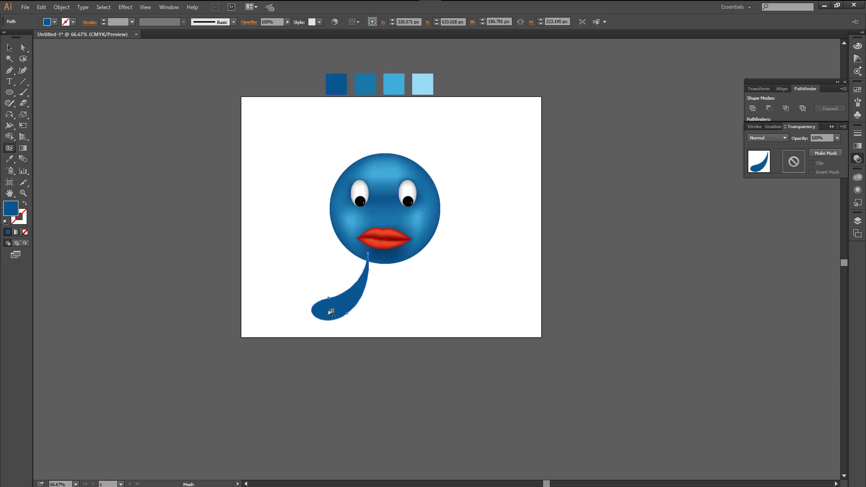
pyautogui.click(331, 311)
# Step: Shift the leg slightly right and place a rotated, enlarged copy of it beside it as a second leg
pyautogui.press('v')
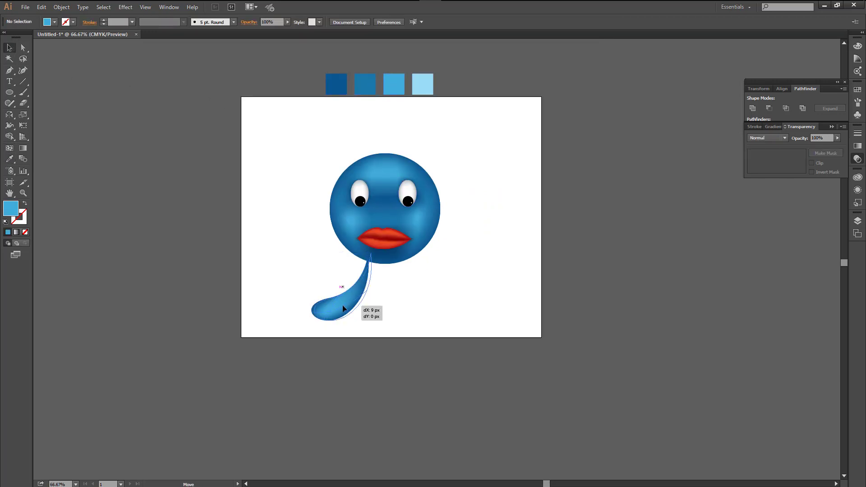
pyautogui.moveTo(382, 305); pyautogui.dragTo(384, 305)
pyautogui.moveTo(421, 316); pyautogui.dragTo(444, 311)
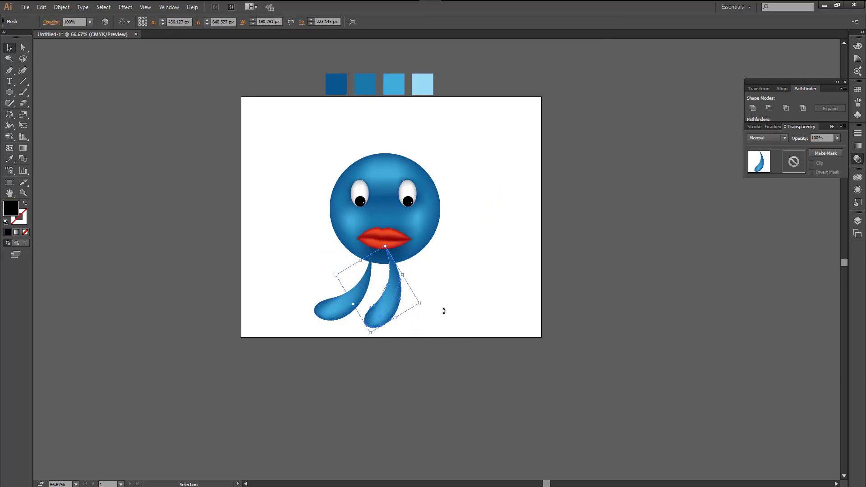
pyautogui.moveTo(362, 355); pyautogui.dragTo(362, 355)
pyautogui.moveTo(349, 295); pyautogui.dragTo(353, 297)
# Step: Send both legs to the back of the stacking order, behind the face
pyautogui.keyDown('shift'); pyautogui.click(397, 302); pyautogui.keyUp('shift')
pyautogui.rightClick(398, 302)
pyautogui.moveTo(426, 342)
pyautogui.click(493, 368)
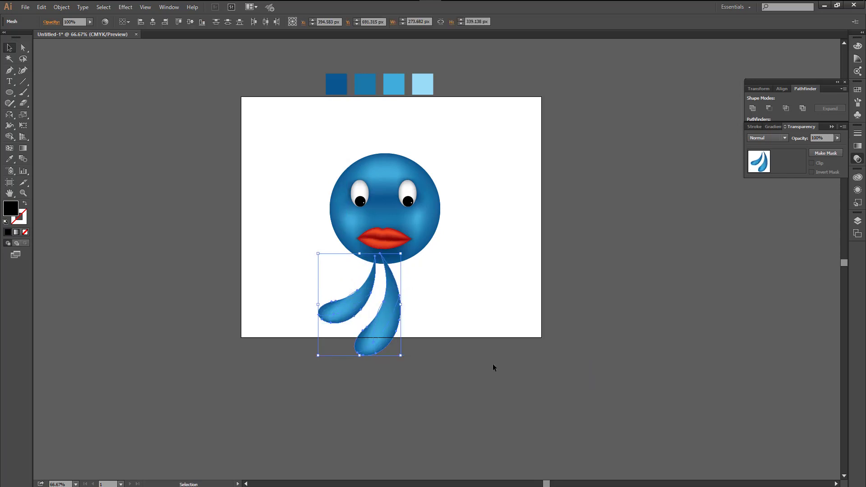
pyautogui.click(354, 301)
pyautogui.keyDown('shift'); pyautogui.click(387, 309); pyautogui.keyUp('shift')
pyautogui.hotkey('ctrl', 'shift', '[')
pyautogui.click(454, 314)
# Step: Draw an ellipse about 144 px wide and 132 px high below the face as the body
pyautogui.press('l')
pyautogui.moveTo(253, 168)
pyautogui.mouseDown()
pyautogui.moveTo(457, 327)
pyautogui.moveTo(544, 354)
pyautogui.mouseUp()
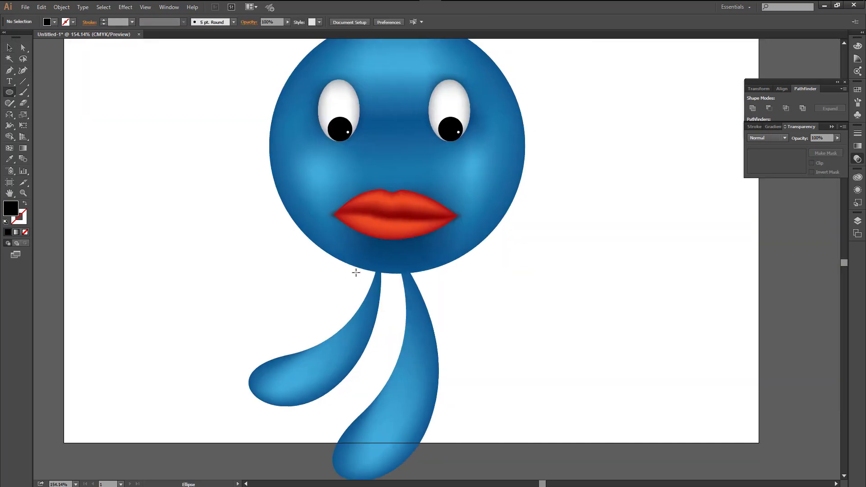
pyautogui.moveTo(356, 272); pyautogui.dragTo(456, 364)
pyautogui.press('v')
pyautogui.moveTo(421, 346); pyautogui.dragTo(393, 355)
# Step: Fill the body with the lips' dark red and add mesh points down its middle in their orange-red
pyautogui.press('i')
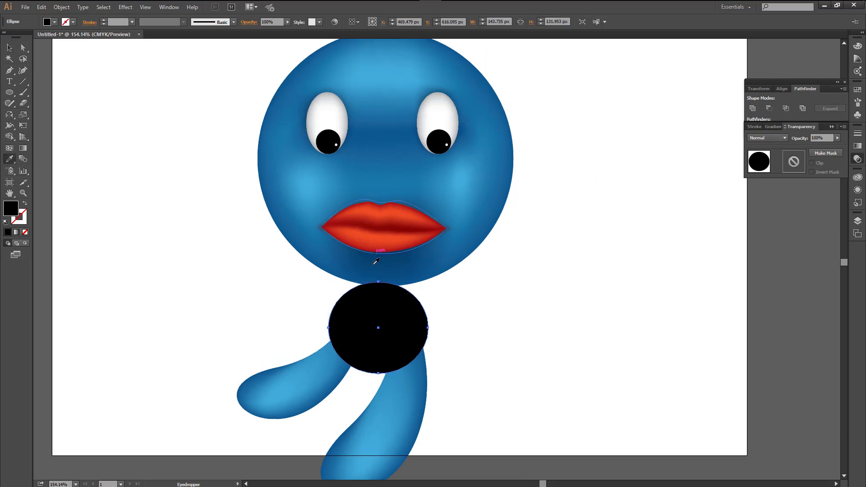
pyautogui.click(411, 232)
pyautogui.click(377, 358)
pyautogui.press('i')
pyautogui.click(381, 236)
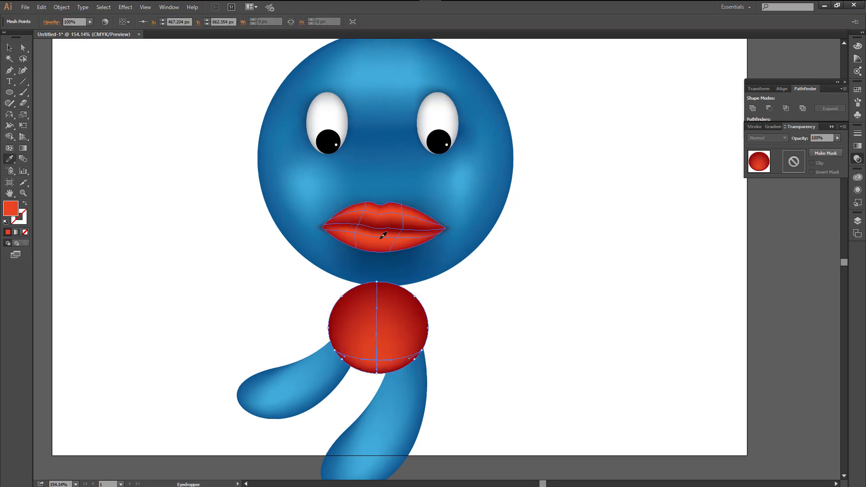
pyautogui.click(378, 306)
pyautogui.click(9, 47)
pyautogui.click(226, 258)
pyautogui.moveTo(226, 258); pyautogui.dragTo(229, 240)
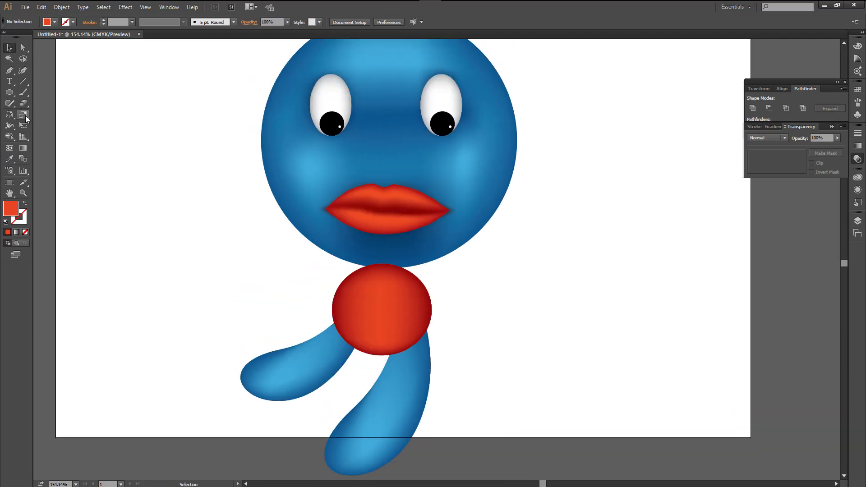
# Step: Draw a curved arm about 159 px wide and 98 px high from the face's lower right edge
pyautogui.click(6, 72)
pyautogui.moveTo(432, 231); pyautogui.dragTo(379, 220)
pyautogui.click(382, 218)
pyautogui.moveTo(453, 259); pyautogui.dragTo(493, 252)
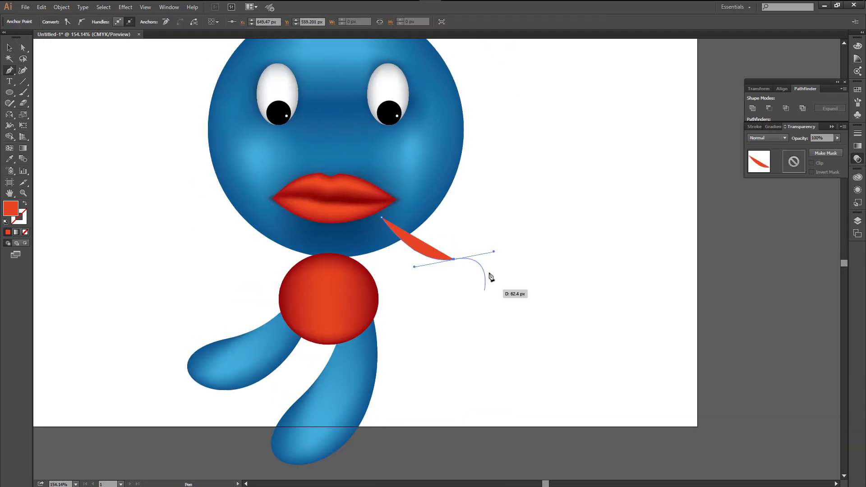
pyautogui.click(382, 218)
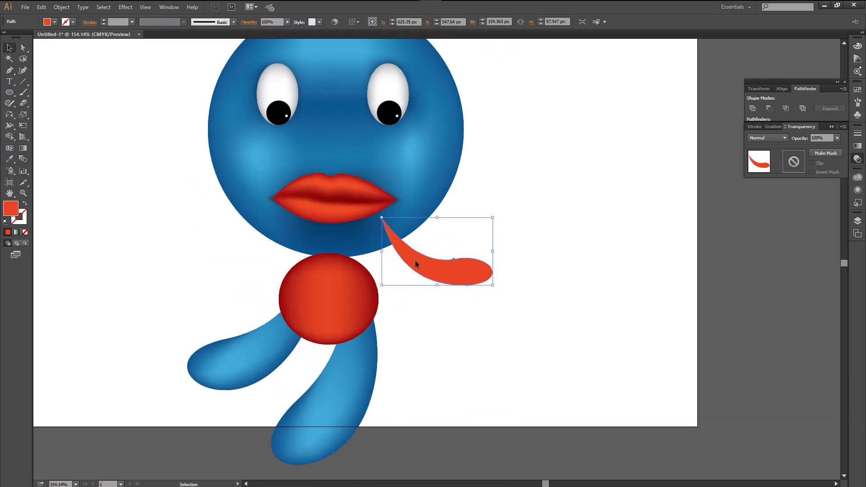
# Step: Fill the arm with the leg's dark blue and add a mesh point near its end in the leg's light blue
pyautogui.press('i')
pyautogui.click(215, 342)
pyautogui.click(474, 271)
pyautogui.press('i')
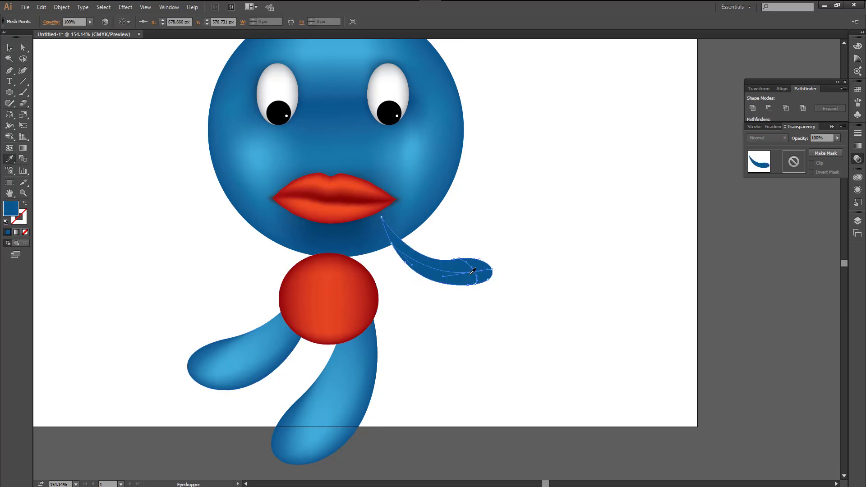
pyautogui.click(226, 365)
pyautogui.press('v')
pyautogui.click(197, 208)
# Step: Copy the arm to the opposite side of the body and mirror the copy
pyautogui.moveTo(199, 199); pyautogui.dragTo(238, 210)
pyautogui.moveTo(513, 284); pyautogui.dragTo(254, 290)
pyautogui.click(11, 119)
pyautogui.click(377, 239)
# Step: Send both arms to the back of the stacking order and clear the selection
pyautogui.press('v')
pyautogui.keyDown('shift'); pyautogui.click(472, 278); pyautogui.keyUp('shift')
pyautogui.rightClick(472, 282)
pyautogui.moveTo(510, 324)
pyautogui.click(565, 354)
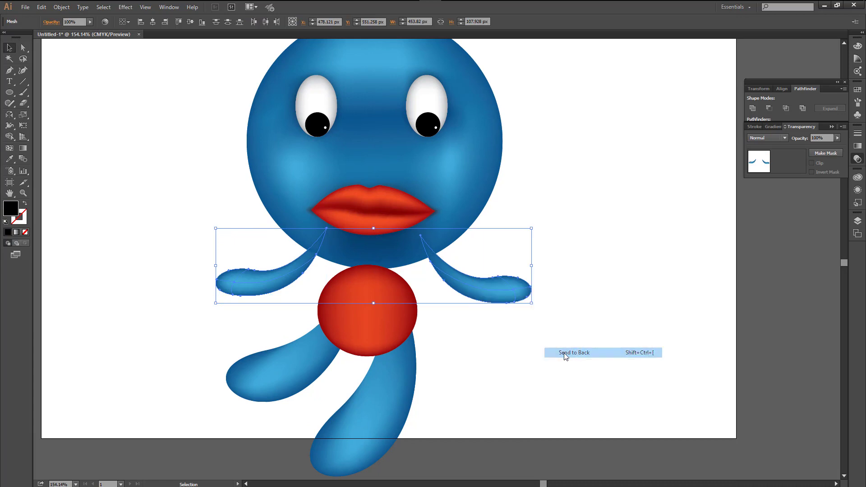
pyautogui.click(544, 348)
# Step: Move both arms slightly down and inward, closer to the red body
pyautogui.hotkey('ctrl', '-')
pyautogui.hotkey('ctrl', '-')
pyautogui.hotkey('ctrl', '-')
pyautogui.moveTo(542, 348); pyautogui.dragTo(525, 352)
pyautogui.moveTo(342, 277); pyautogui.dragTo(347, 285)
pyautogui.moveTo(441, 283); pyautogui.dragTo(433, 288)
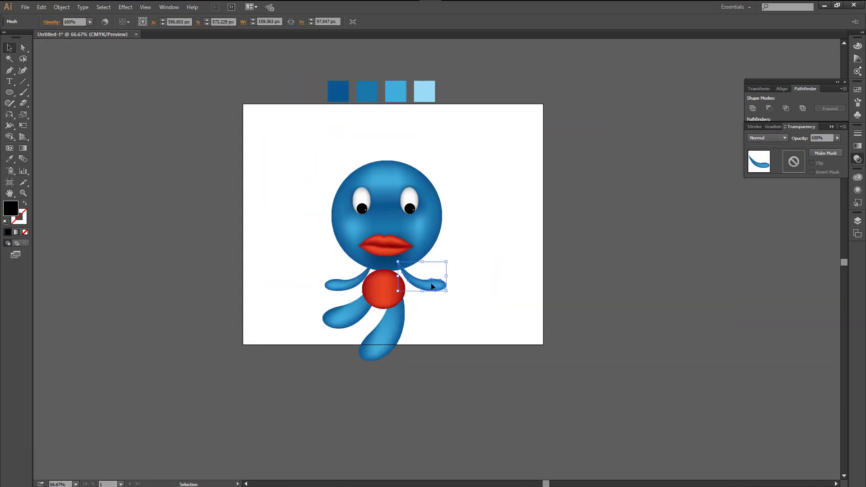
# Step: Scale the whole blue character down and reposition it so that it fits inside the artboard
pyautogui.scroll(-1, 434, 288)
pyautogui.moveTo(487, 375)
pyautogui.mouseDown()
pyautogui.moveTo(271, 140)
pyautogui.moveTo(479, 375)
pyautogui.mouseUp()
pyautogui.click(217, 131)
pyautogui.click(61, 8)
pyautogui.click(73, 70)
pyautogui.moveTo(446, 153); pyautogui.dragTo(432, 175)
pyautogui.moveTo(401, 239); pyautogui.dragTo(411, 217)
pyautogui.moveTo(442, 152); pyautogui.dragTo(435, 165)
pyautogui.moveTo(409, 221); pyautogui.dragTo(410, 212)
pyautogui.click(472, 239)
pyautogui.moveTo(472, 240); pyautogui.dragTo(453, 250)
pyautogui.moveTo(215, 121); pyautogui.dragTo(628, 392)
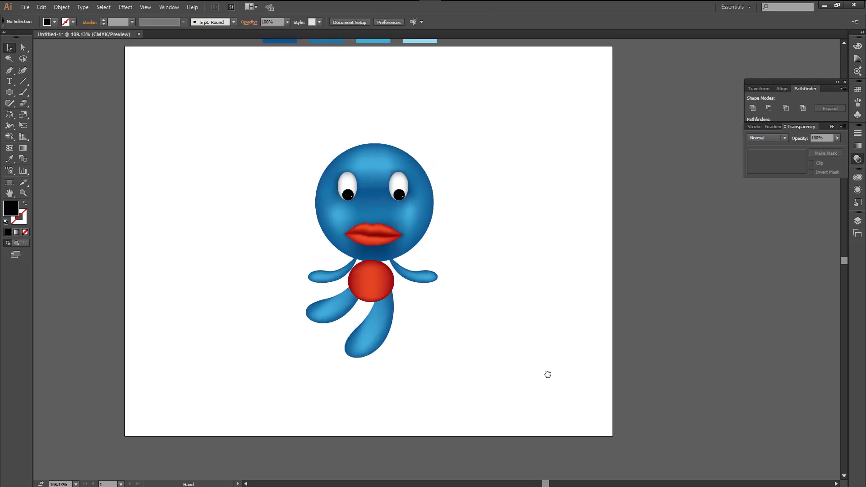
# Step: Draw a closed jagged mountain silhouette with the Pen tool across the full width of the artboard's lower edge
pyautogui.click(129, 421)
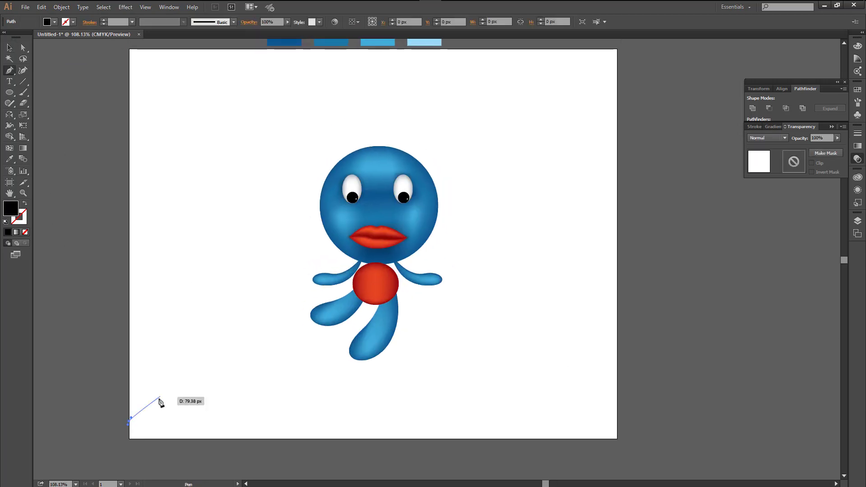
pyautogui.click(161, 392)
pyautogui.click(221, 376)
pyautogui.click(251, 421)
pyautogui.click(311, 422)
pyautogui.click(353, 412)
pyautogui.click(435, 379)
pyautogui.click(479, 389)
pyautogui.click(537, 424)
pyautogui.click(558, 397)
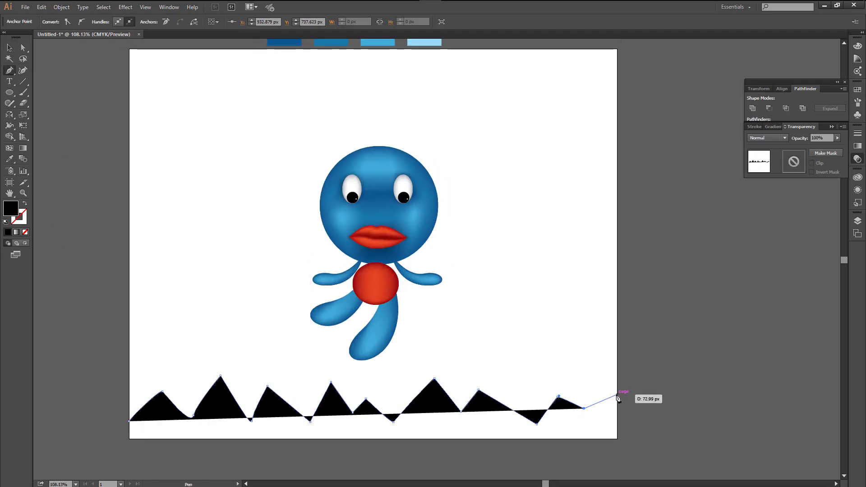
pyautogui.click(617, 395)
pyautogui.click(617, 439)
pyautogui.click(130, 439)
pyautogui.click(130, 421)
# Step: Fill the mountain silhouette with a vertical 90° linear gradient and lower the opacity of its white stop
pyautogui.click(16, 232)
pyautogui.click(23, 148)
pyautogui.moveTo(373, 427); pyautogui.dragTo(352, 350)
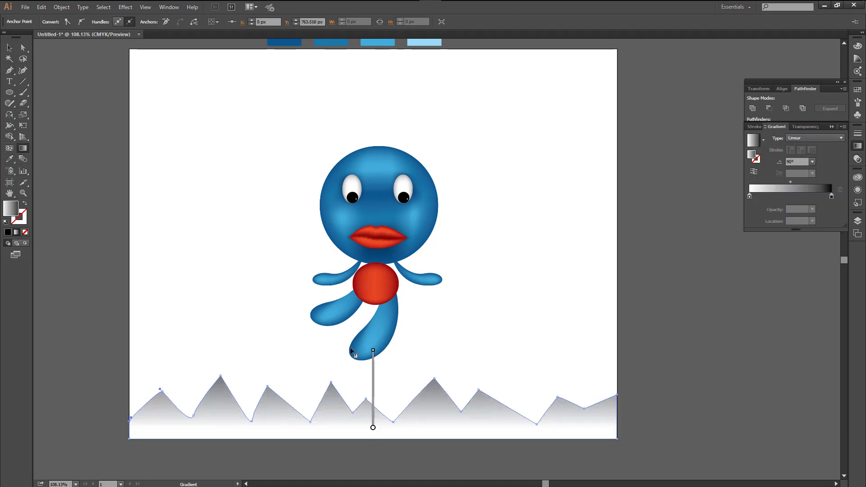
pyautogui.click(750, 197)
pyautogui.click(812, 209)
pyautogui.click(823, 219)
pyautogui.click(9, 48)
pyautogui.click(183, 248)
pyautogui.moveTo(183, 248); pyautogui.dragTo(193, 261)
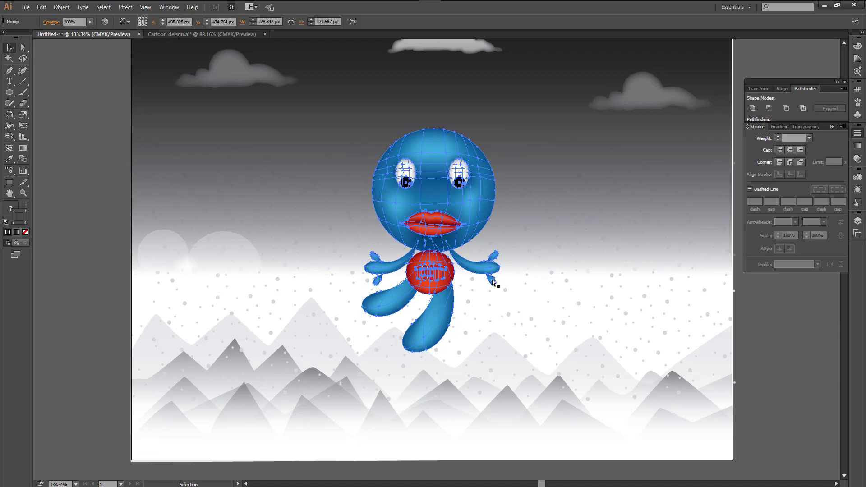
# Step: Try to place the character further sideways and select its individual parts around the body
pyautogui.moveTo(471, 238); pyautogui.dragTo(569, 239)
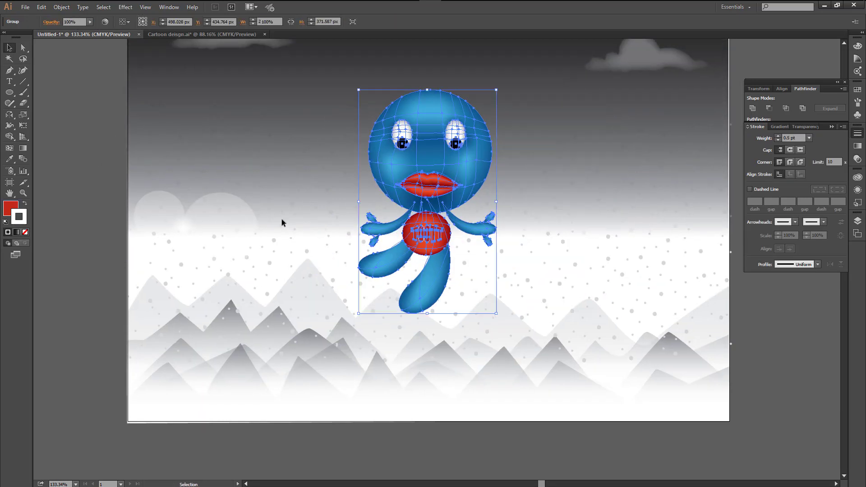
pyautogui.click(282, 218)
pyautogui.moveTo(317, 199); pyautogui.dragTo(534, 272)
pyautogui.click(518, 302)
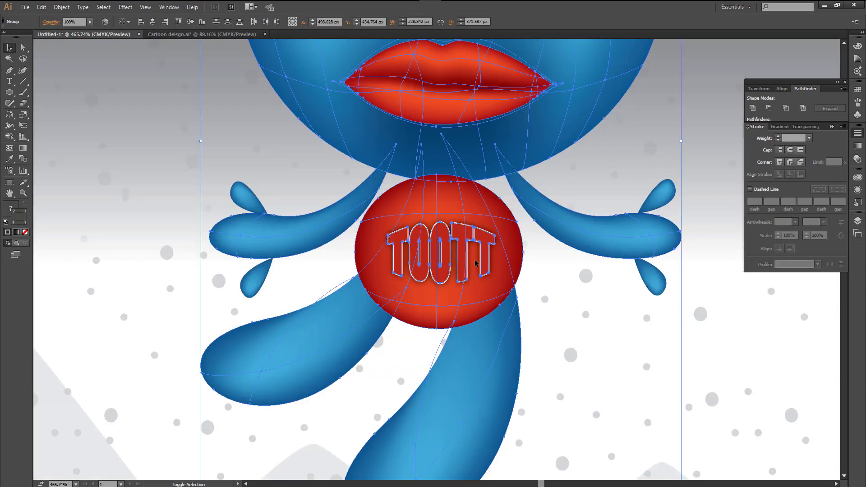
# Step: Unlock all artwork and lock the background mountains, snow, circles and sky again
pyautogui.hotkey('ctrl', 'alt', '2')
pyautogui.hotkey('ctrl', '-')
pyautogui.hotkey('ctrl', '-')
pyautogui.hotkey('ctrl', '-')
pyautogui.hotkey('ctrl', '-')
pyautogui.hotkey('ctrl', '-')
pyautogui.click(189, 250)
pyautogui.moveTo(190, 250); pyautogui.dragTo(355, 390)
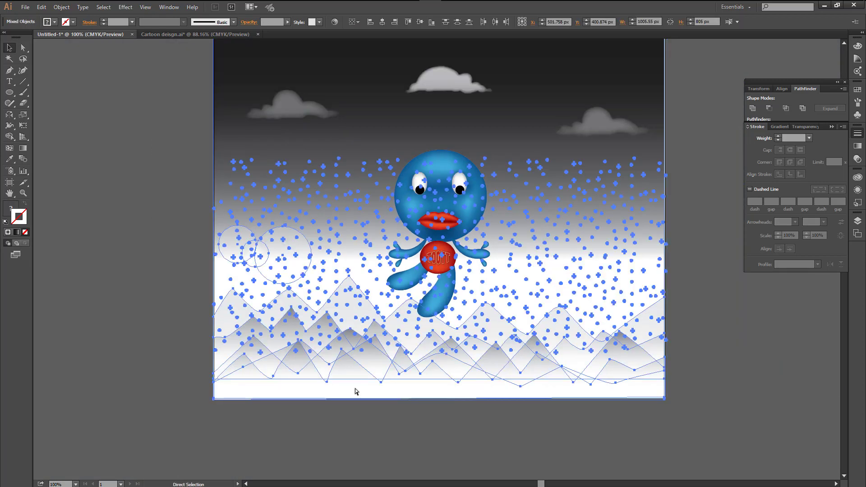
pyautogui.hotkey('ctrl', '2')
# Step: Group all parts of the character and place a copy beside the original
pyautogui.moveTo(361, 207); pyautogui.dragTo(486, 308)
pyautogui.hotkey('ctrl', 'g')
pyautogui.moveTo(444, 195); pyautogui.dragTo(501, 222)
pyautogui.hotkey('ctrl', 'z')
# Step: Select both characters and shift them together toward the middle of the scene, then deselect them
pyautogui.click(669, 290)
pyautogui.moveTo(669, 291); pyautogui.dragTo(661, 301)
pyautogui.keyDown('shift'); pyautogui.click(414, 224); pyautogui.keyUp('shift')
pyautogui.keyDown('shift'); pyautogui.click(510, 225); pyautogui.keyUp('shift')
pyautogui.moveTo(510, 226); pyautogui.dragTo(485, 220)
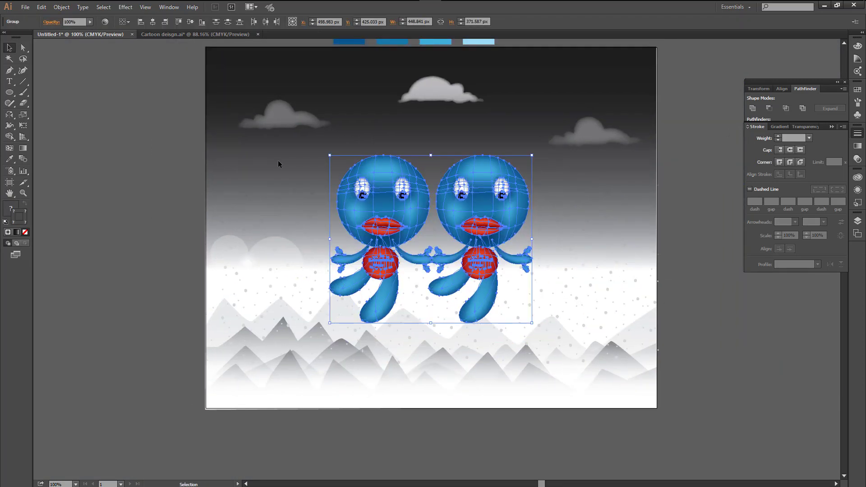
pyautogui.click(278, 162)
pyautogui.moveTo(260, 193); pyautogui.dragTo(282, 208)
# Step: Unlock all artwork and recolour the dark stop of the sky rectangle's gradient to a very dark blue
pyautogui.hotkey('ctrl', 'alt', '2')
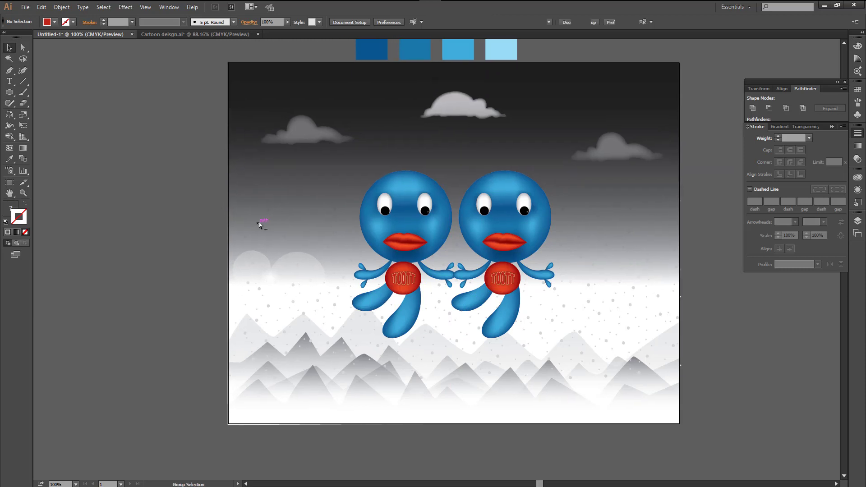
pyautogui.click(858, 146)
pyautogui.click(9, 213)
pyautogui.click(858, 147)
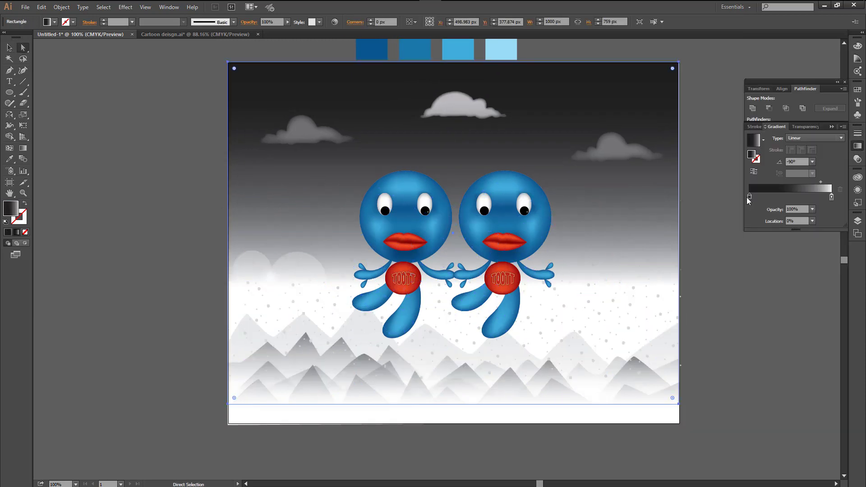
pyautogui.doubleClick(749, 197)
pyautogui.click(736, 273)
pyautogui.moveTo(756, 231); pyautogui.dragTo(807, 230)
pyautogui.moveTo(771, 260); pyautogui.dragTo(794, 263)
# Step: Change the sky gradient's white end stop to dark teal with 100% cyan and about 88% black
pyautogui.doubleClick(831, 196)
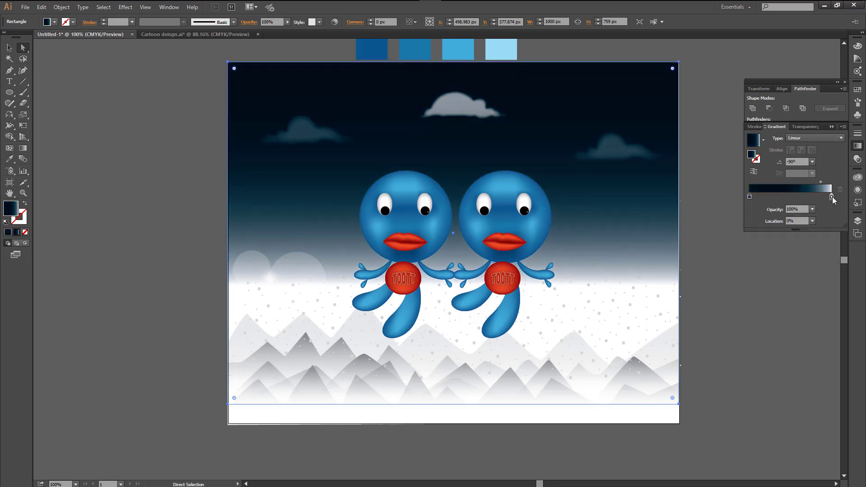
pyautogui.moveTo(777, 230); pyautogui.dragTo(797, 233)
pyautogui.click(777, 237)
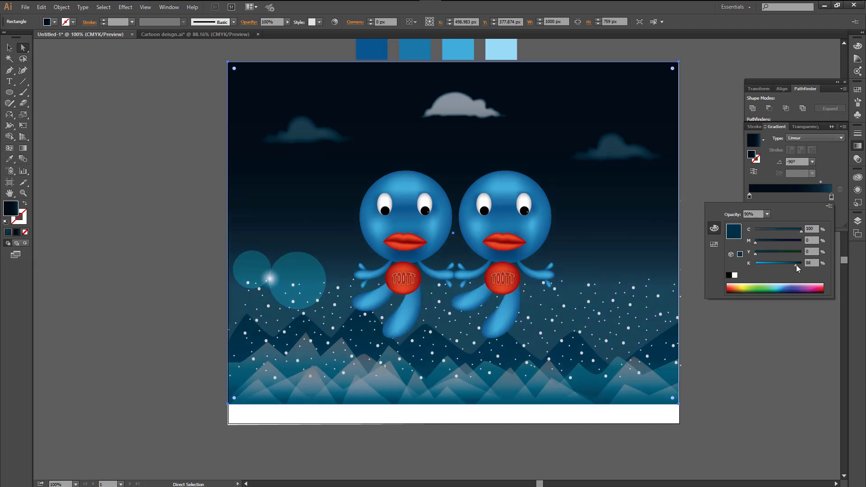
pyautogui.click(483, 448)
# Step: Select the background artwork and stretch it downward so the sky reaches the artboard's bottom edge
pyautogui.moveTo(262, 100)
pyautogui.mouseDown()
pyautogui.moveTo(260, 154)
pyautogui.moveTo(266, 116)
pyautogui.mouseUp()
pyautogui.click(263, 194)
pyautogui.press('v')
pyautogui.hotkey('ctrl', 'z')
pyautogui.moveTo(282, 186); pyautogui.dragTo(285, 133)
pyautogui.moveTo(729, 426); pyautogui.dragTo(201, 353)
pyautogui.moveTo(454, 426); pyautogui.dragTo(450, 446)
pyautogui.click(167, 279)
pyautogui.moveTo(167, 281); pyautogui.dragTo(177, 296)
# Step: Try copying the snow group up over the sky and giving the copy another blending mode
pyautogui.click(296, 295)
pyautogui.moveTo(316, 339)
pyautogui.mouseDown()
pyautogui.moveTo(384, 307)
pyautogui.moveTo(465, 250)
pyautogui.mouseUp()
pyautogui.click(755, 127)
pyautogui.click(805, 126)
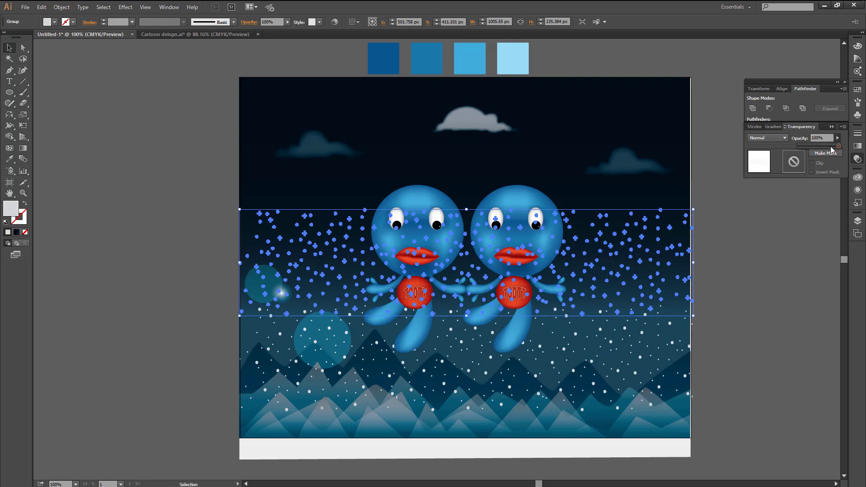
pyautogui.click(784, 138)
pyautogui.click(777, 160)
pyautogui.click(722, 311)
# Step: Try the Multiply blending mode on the snow group over the mountains
pyautogui.click(647, 331)
pyautogui.click(784, 138)
pyautogui.click(772, 168)
pyautogui.click(759, 296)
pyautogui.moveTo(757, 300); pyautogui.dragTo(744, 320)
# Step: Move the small white glow down onto the mountain peak near the artboard's left edge
pyautogui.click(269, 316)
pyautogui.moveTo(282, 330); pyautogui.dragTo(249, 368)
pyautogui.click(172, 331)
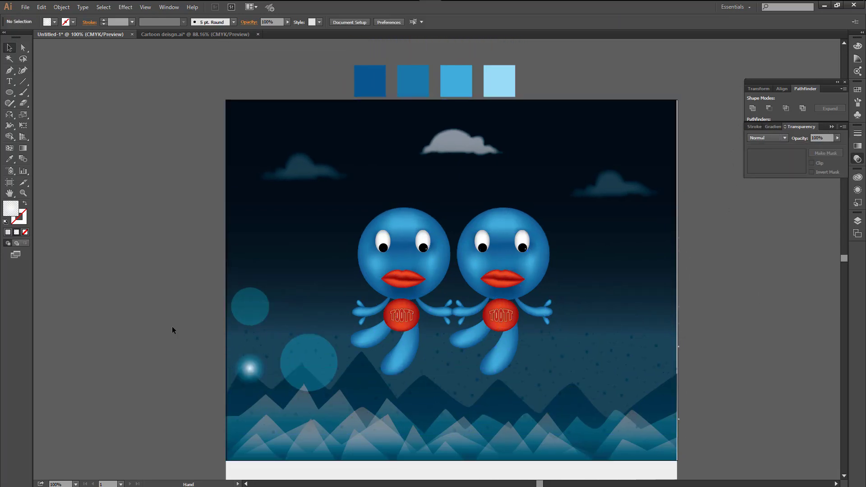
pyautogui.moveTo(172, 331); pyautogui.dragTo(173, 318)
# Step: Select the snow over the mountains and try a further blending mode on it
pyautogui.click(311, 348)
pyautogui.click(722, 307)
pyautogui.hotkey('ctrl', 'z')
pyautogui.click(588, 338)
pyautogui.click(784, 138)
pyautogui.click(772, 179)
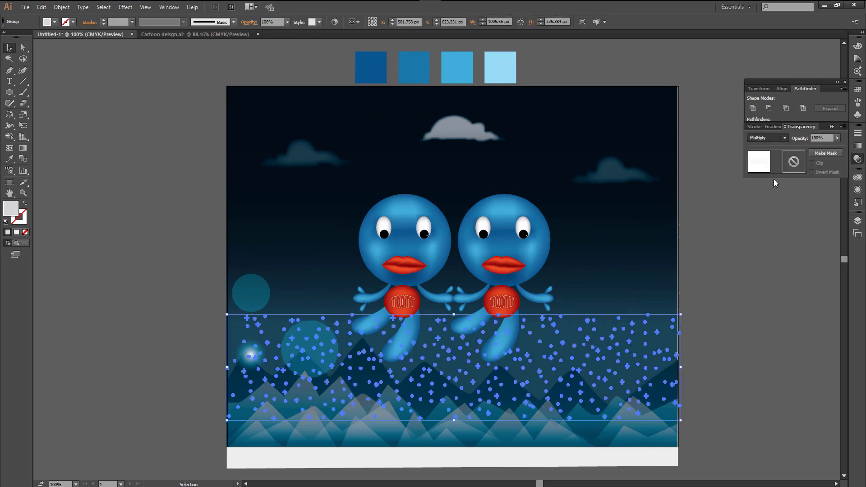
pyautogui.click(722, 307)
# Step: Set the blending mode of the snow over the mountains to Soft Light
pyautogui.click(598, 350)
pyautogui.click(784, 138)
pyautogui.click(773, 224)
pyautogui.click(722, 307)
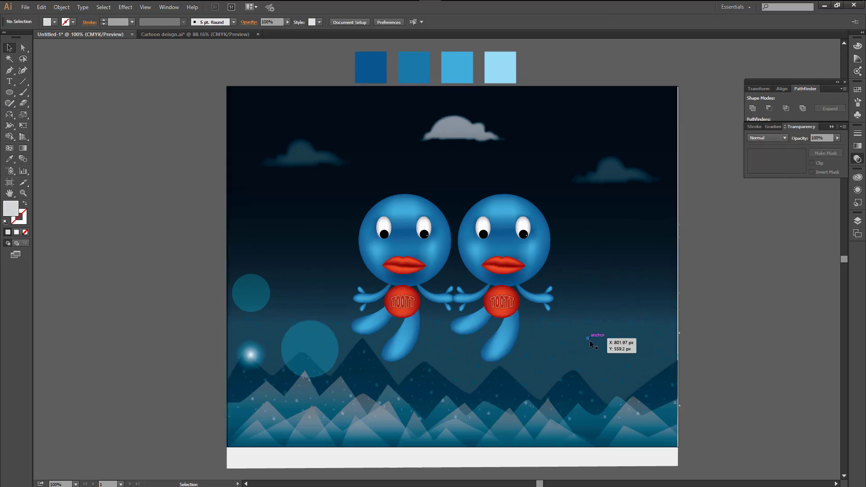
# Step: Copy the Soft Light snow group upward so it also covers the lower part of the sky
pyautogui.click(591, 343)
pyautogui.click(766, 268)
pyautogui.scroll(1, 766, 268)
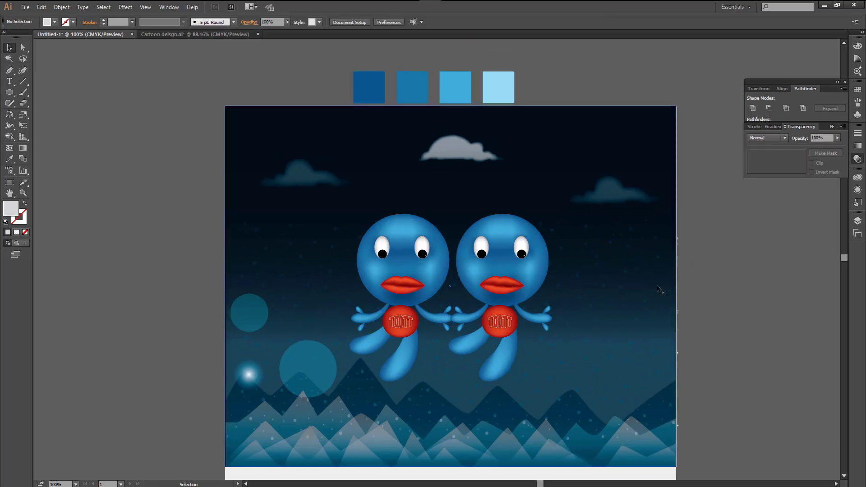
# Step: Copy the white glow across to the mountains on the right side of the scene
pyautogui.click(259, 378)
pyautogui.moveTo(582, 397); pyautogui.dragTo(579, 394)
pyautogui.click(717, 406)
pyautogui.moveTo(716, 406); pyautogui.dragTo(724, 435)
# Step: Reduce the opacity of the bright cloud above the characters
pyautogui.click(469, 178)
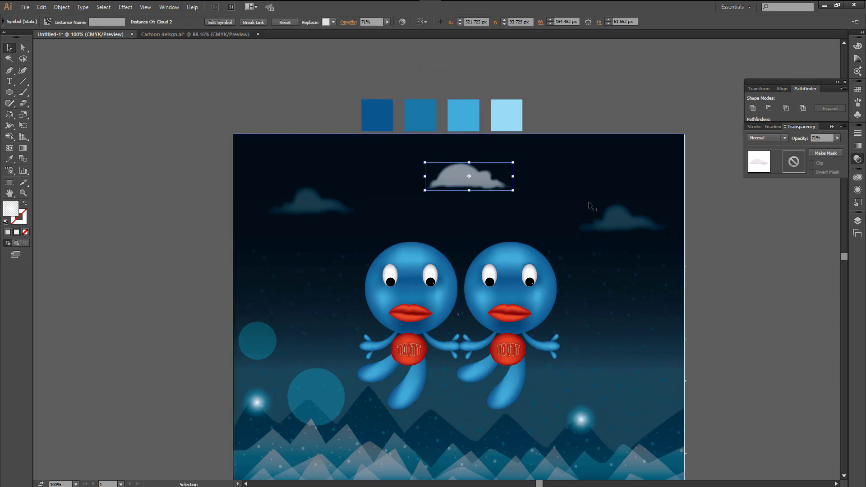
pyautogui.moveTo(821, 148); pyautogui.dragTo(825, 148)
pyautogui.moveTo(798, 308); pyautogui.dragTo(776, 244)
pyautogui.moveTo(729, 299); pyautogui.dragTo(719, 305)
# Step: Move the large pale circle over the mountains on the right and set its opacity to 9%
pyautogui.moveTo(298, 342); pyautogui.dragTo(611, 381)
pyautogui.click(838, 139)
pyautogui.moveTo(809, 148); pyautogui.dragTo(803, 149)
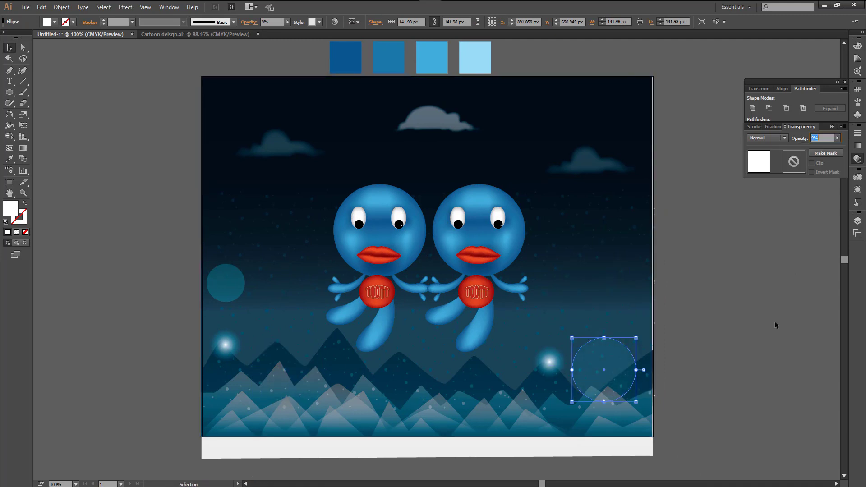
pyautogui.click(775, 322)
# Step: Place a copy of the glow inside the large pale circle and enlarge it to nearly fill the circle
pyautogui.moveTo(600, 340); pyautogui.dragTo(631, 363)
pyautogui.moveTo(598, 391); pyautogui.dragTo(634, 392)
pyautogui.click(693, 370)
pyautogui.click(704, 357)
# Step: Select the enlarged glow together with its surrounding pale circle and group them
pyautogui.moveTo(614, 361); pyautogui.dragTo(689, 442)
pyautogui.click(366, 214)
pyautogui.keyDown('shift'); pyautogui.click(471, 271); pyautogui.keyUp('shift')
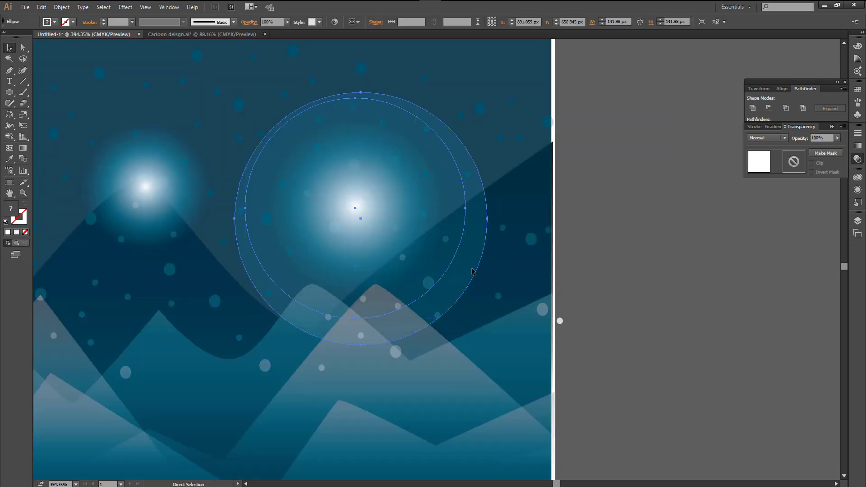
pyautogui.scroll(-4, 472, 271)
pyautogui.scroll(1, 470, 282)
pyautogui.moveTo(541, 375); pyautogui.dragTo(545, 294)
pyautogui.hotkey('ctrl', 'g')
# Step: Place a smaller copy of the grouped glow and circle above it, near the artboard's right edge
pyautogui.click(642, 305)
pyautogui.moveTo(642, 305); pyautogui.dragTo(801, 285)
pyautogui.moveTo(707, 278); pyautogui.dragTo(728, 330)
pyautogui.click(800, 307)
pyautogui.moveTo(801, 307); pyautogui.dragTo(780, 362)
# Step: Place a copy of the small glow higher up, to the right of the second character
pyautogui.click(94, 302)
pyautogui.moveTo(667, 357); pyautogui.dragTo(710, 312)
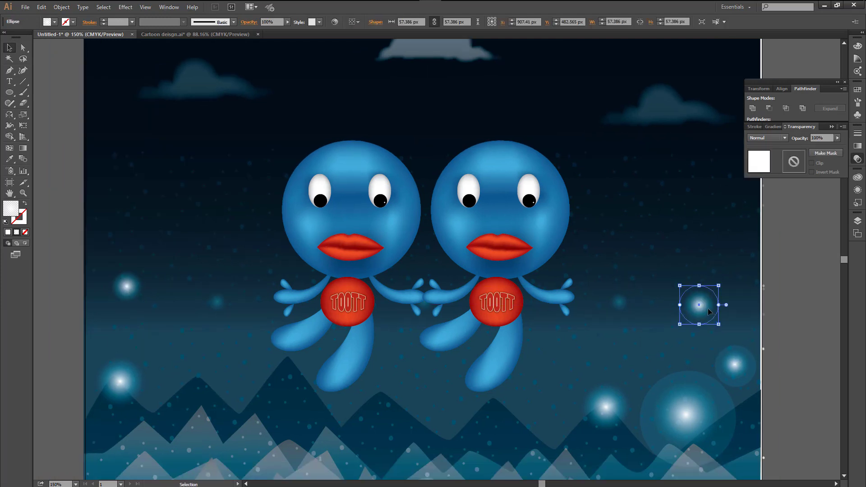
pyautogui.click(800, 252)
# Step: Lower the opacity of the small glows at arm height beside the characters
pyautogui.click(126, 286)
pyautogui.click(838, 138)
pyautogui.moveTo(839, 147); pyautogui.dragTo(819, 150)
pyautogui.moveTo(804, 274)
pyautogui.mouseDown()
pyautogui.moveTo(789, 309)
pyautogui.moveTo(784, 277)
pyautogui.moveTo(790, 280)
pyautogui.mouseUp()
pyautogui.click(800, 281)
# Step: Copy the tiny faint glow up beside the right character's head and again to the left side of the sky
pyautogui.moveTo(599, 303); pyautogui.dragTo(652, 221)
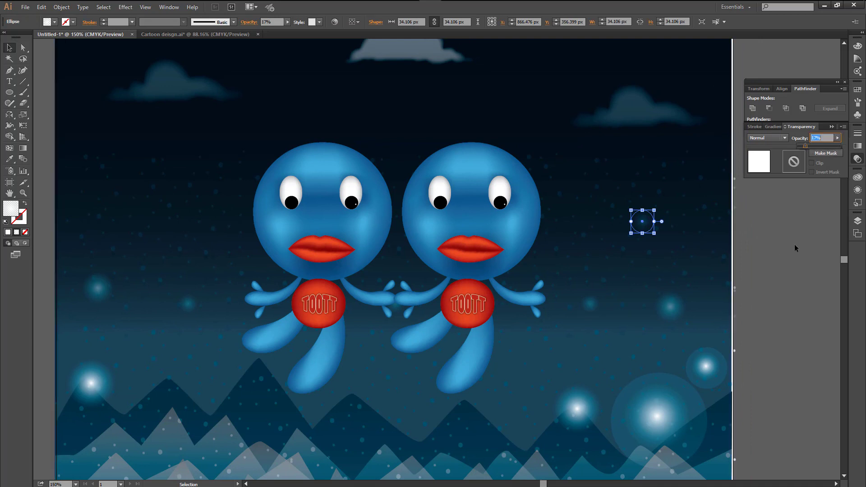
pyautogui.hotkey('ctrl', '-')
pyautogui.moveTo(568, 232); pyautogui.dragTo(296, 232)
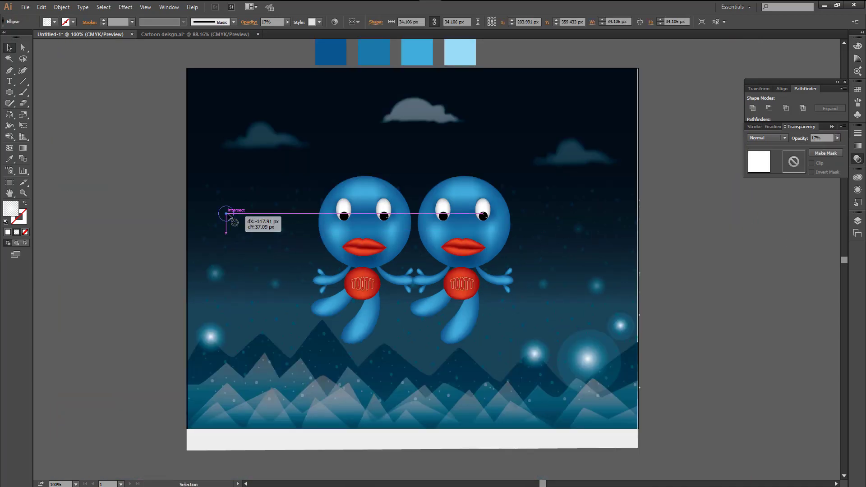
pyautogui.click(128, 201)
pyautogui.moveTo(128, 200); pyautogui.dragTo(91, 201)
# Step: Copy the bright glow to two spots low over the front mountains and select the lower snow group
pyautogui.moveTo(586, 329); pyautogui.dragTo(385, 391)
pyautogui.click(444, 404)
pyautogui.moveTo(446, 405); pyautogui.dragTo(487, 405)
pyautogui.moveTo(418, 392); pyautogui.dragTo(346, 395)
pyautogui.click(155, 347)
pyautogui.click(355, 396)
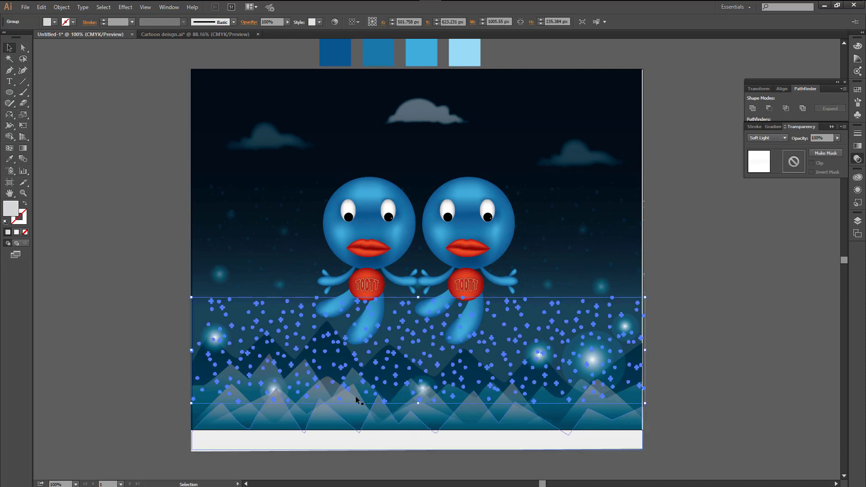
# Step: Move the lower snow group down so its flakes reach over the white strip below the mountains
pyautogui.moveTo(416, 369); pyautogui.dragTo(415, 411)
pyautogui.click(158, 324)
pyautogui.moveTo(158, 324); pyautogui.dragTo(161, 303)
# Step: Stretch the dark gradient background rectangle's lower edge down to cover the white strip below the mountains, and deselect it
pyautogui.click(418, 411)
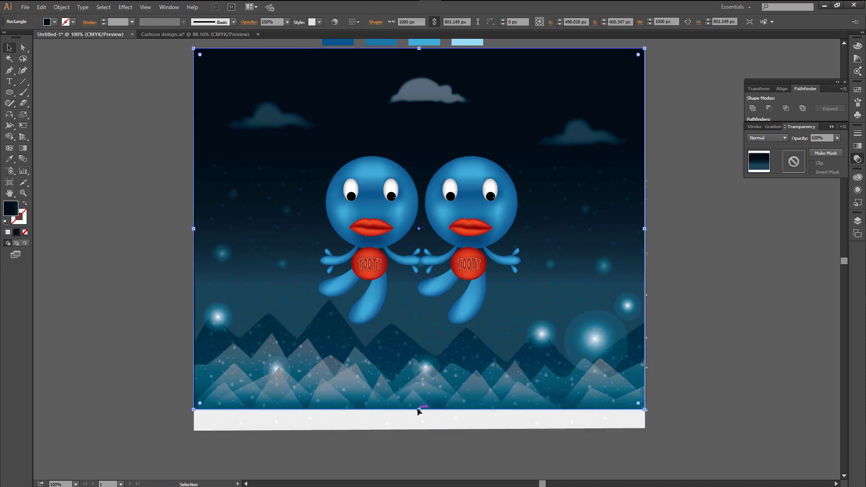
pyautogui.moveTo(418, 431); pyautogui.dragTo(418, 432)
pyautogui.click(450, 456)
pyautogui.moveTo(452, 458); pyautogui.dragTo(425, 471)
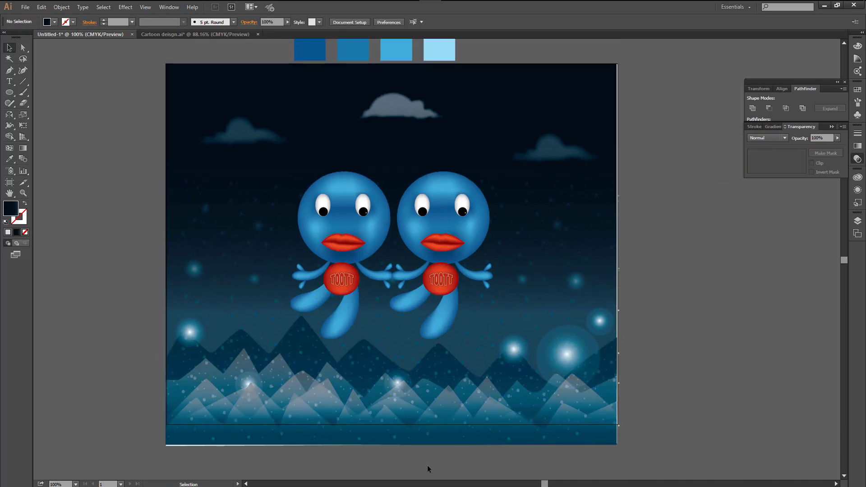
pyautogui.click(26, 6)
pyautogui.click(68, 244)
pyautogui.click(512, 342)
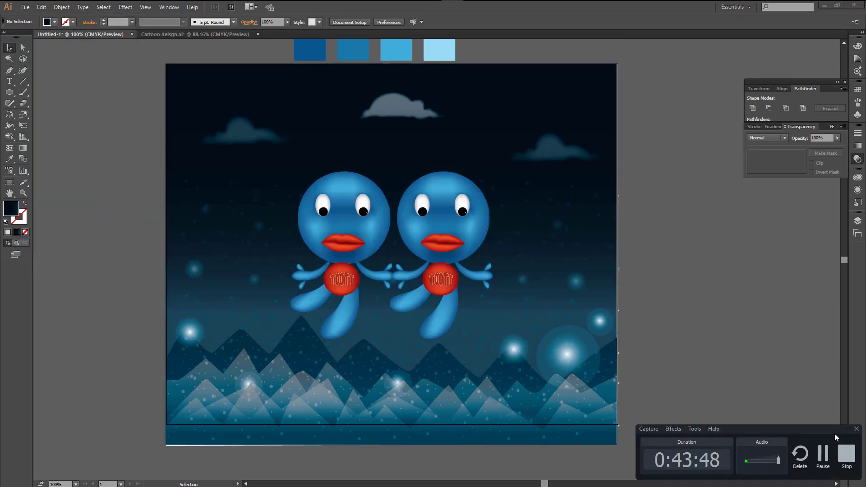